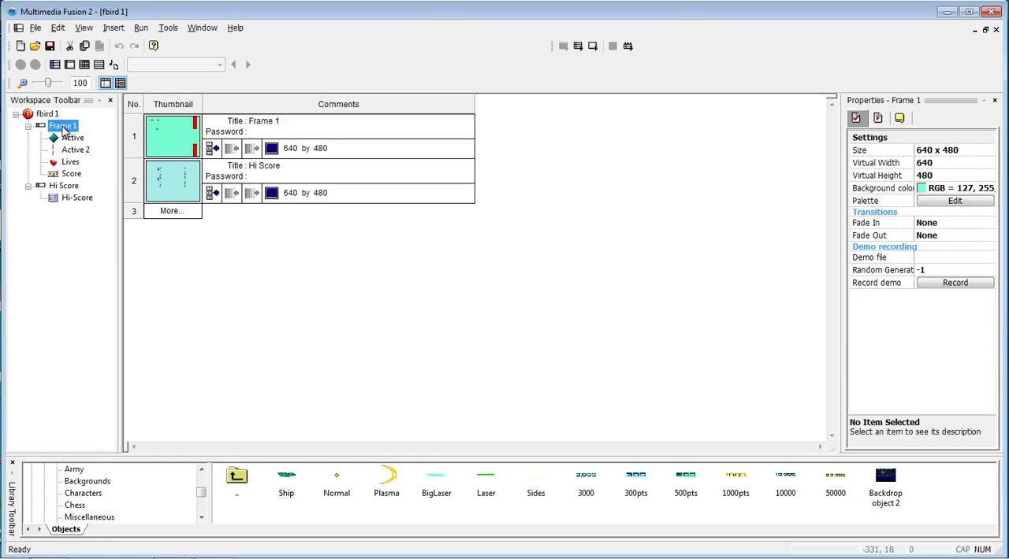
- Examine the layouts of Frame 1 and the Hi Score frame, the Hi Score frame's events and the Hi-Score object's setup
{"action": "double_click", "coordinate": [64, 127]}
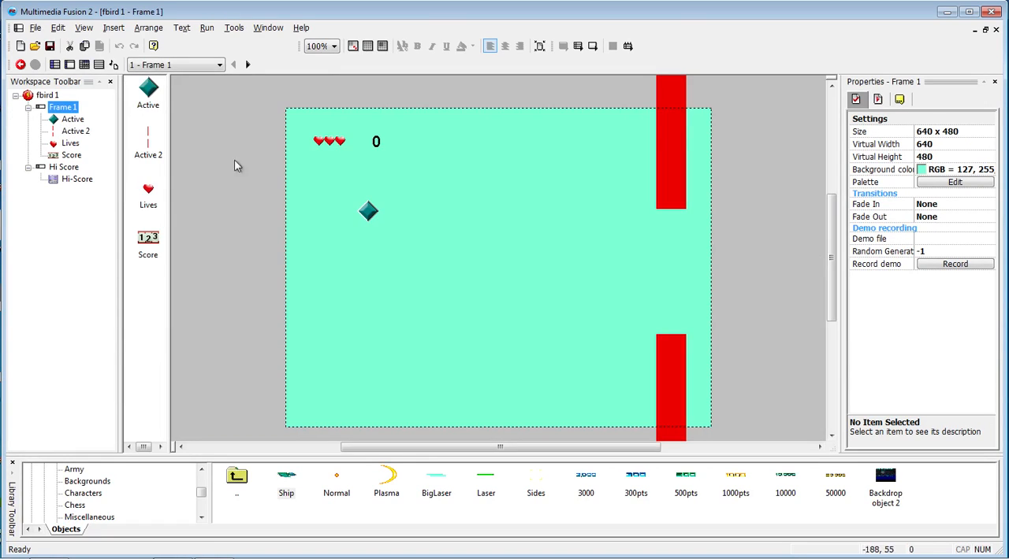
{"action": "double_click", "coordinate": [66, 168]}
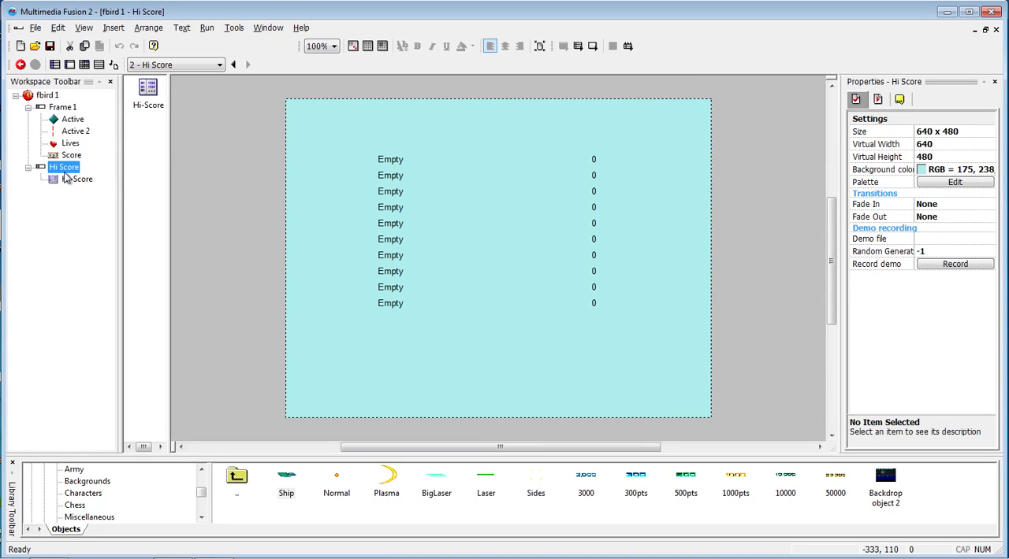
{"action": "key", "text": "ctrl+e"}
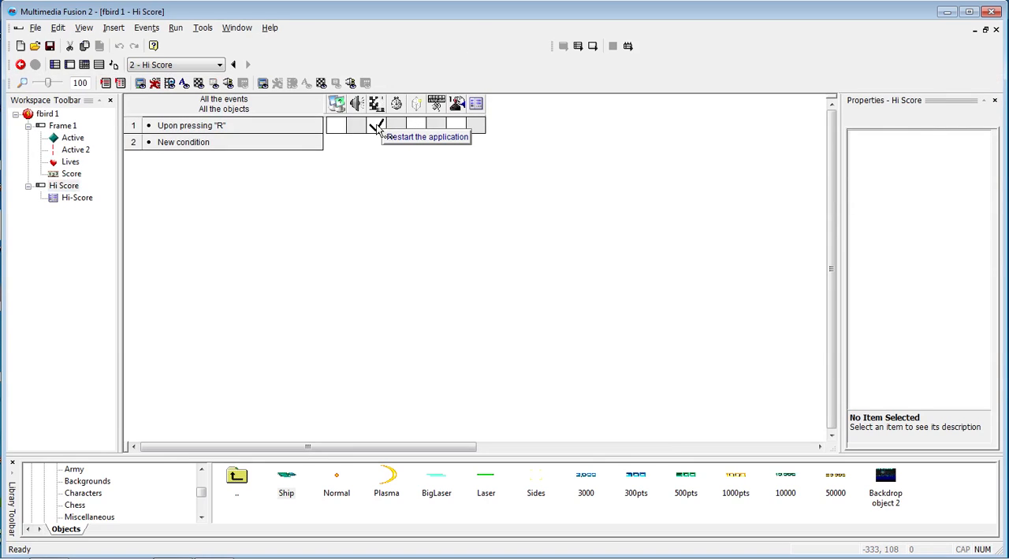
{"action": "left_click", "coordinate": [79, 197]}
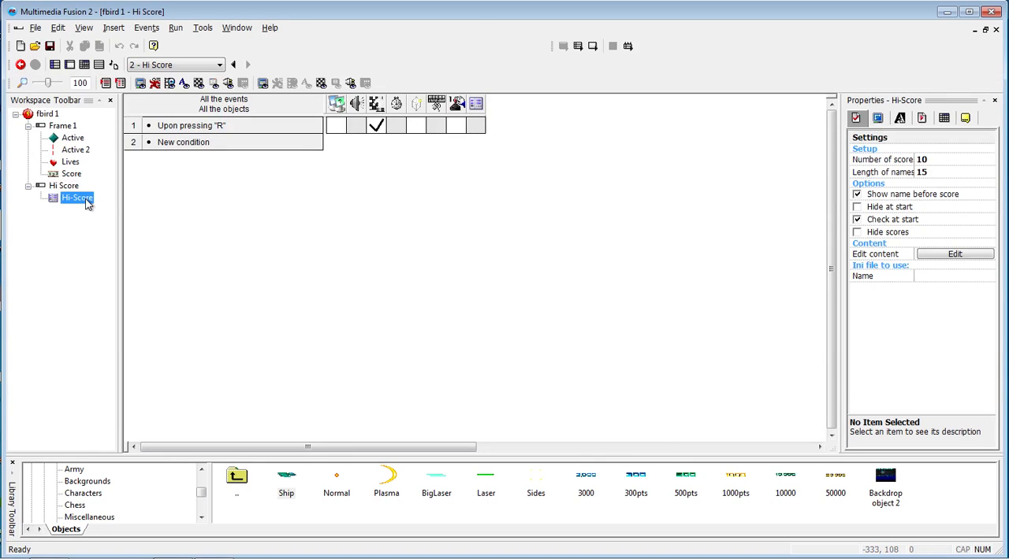
{"action": "double_click", "coordinate": [86, 204]}
{"action": "left_click", "coordinate": [495, 367]}
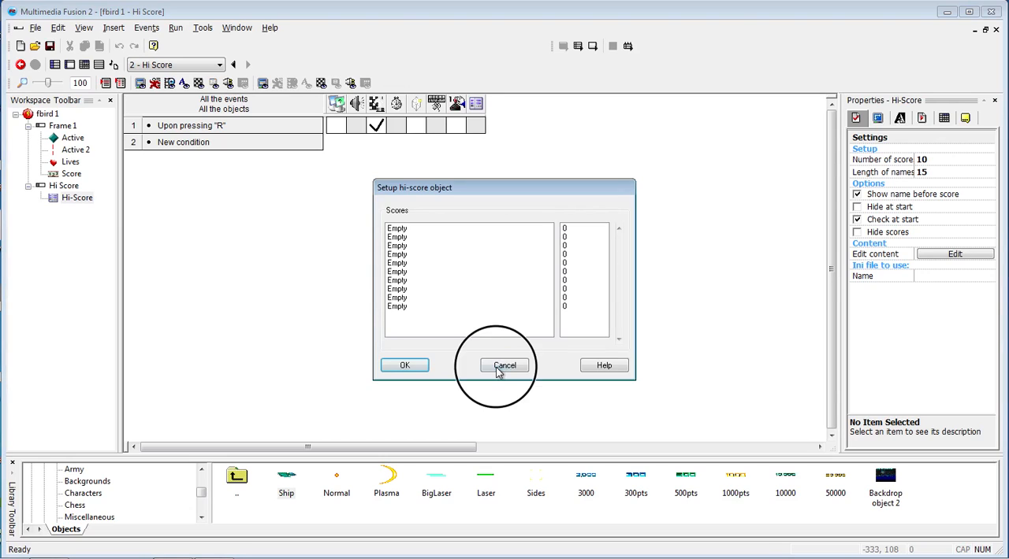
- Insert a Formatted Text object from the Text category below the score table in the Hi Score frame
{"action": "key", "text": "ctrl+m"}
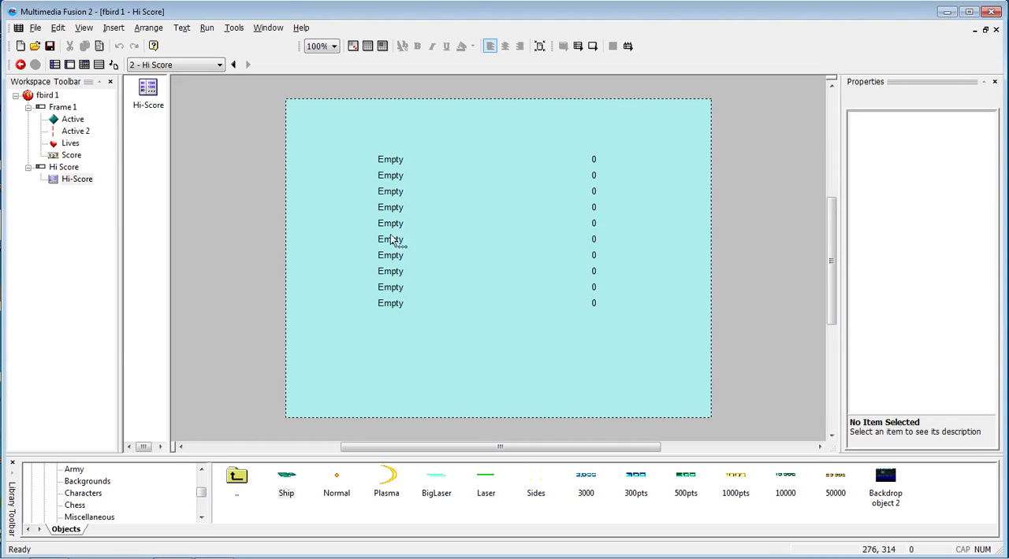
{"action": "right_click", "coordinate": [412, 337]}
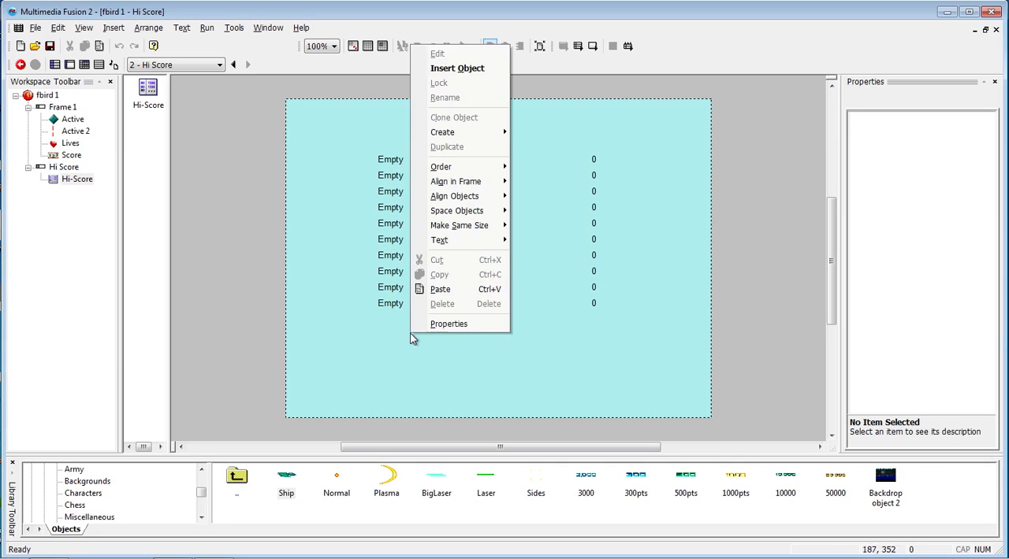
{"action": "left_click", "coordinate": [454, 69]}
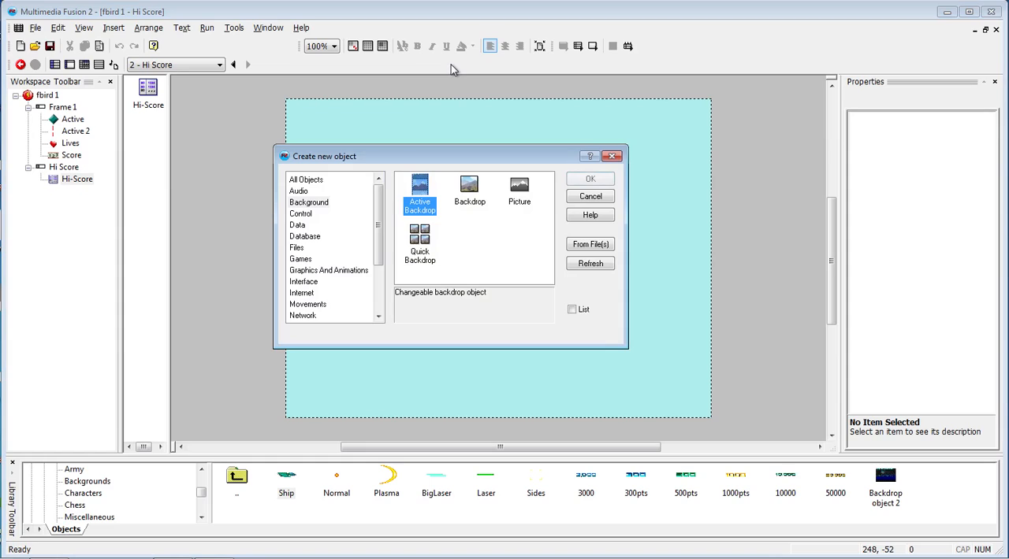
{"action": "left_click_drag", "start_coordinate": [378, 198], "coordinate": [378, 270]}
{"action": "left_click", "coordinate": [297, 292]}
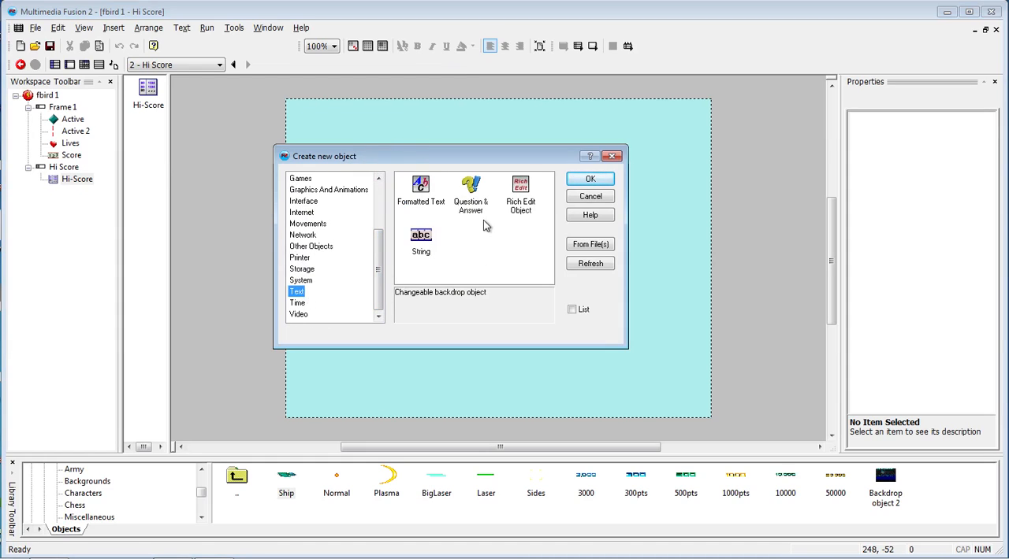
{"action": "double_click", "coordinate": [423, 186]}
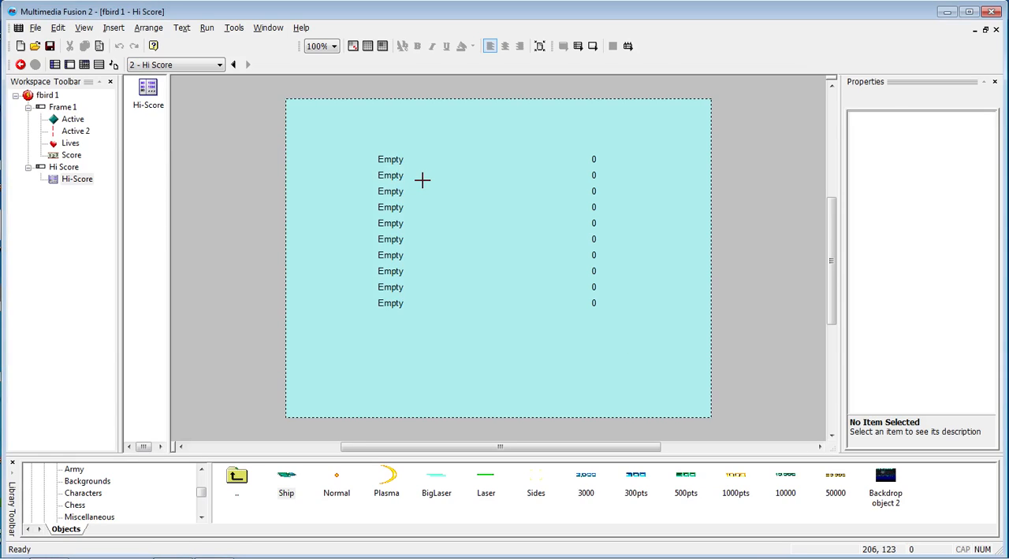
{"action": "left_click", "coordinate": [552, 371]}
{"action": "left_click_drag", "start_coordinate": [564, 380], "coordinate": [455, 338]}
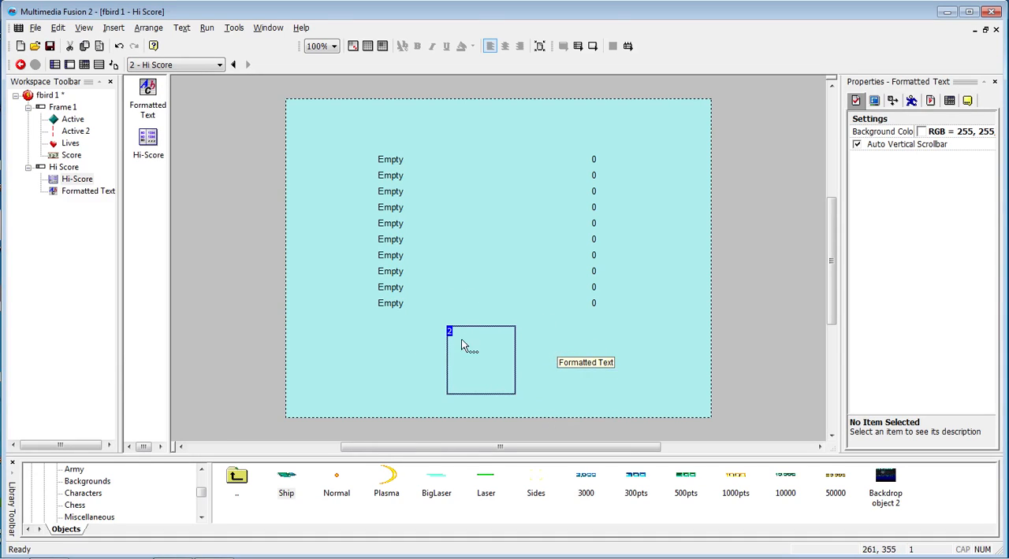
- Enter the lines "Well Done.", "Press R to restart." and "Press Q to quit" in the Formatted Text object
{"action": "double_click", "coordinate": [459, 340]}
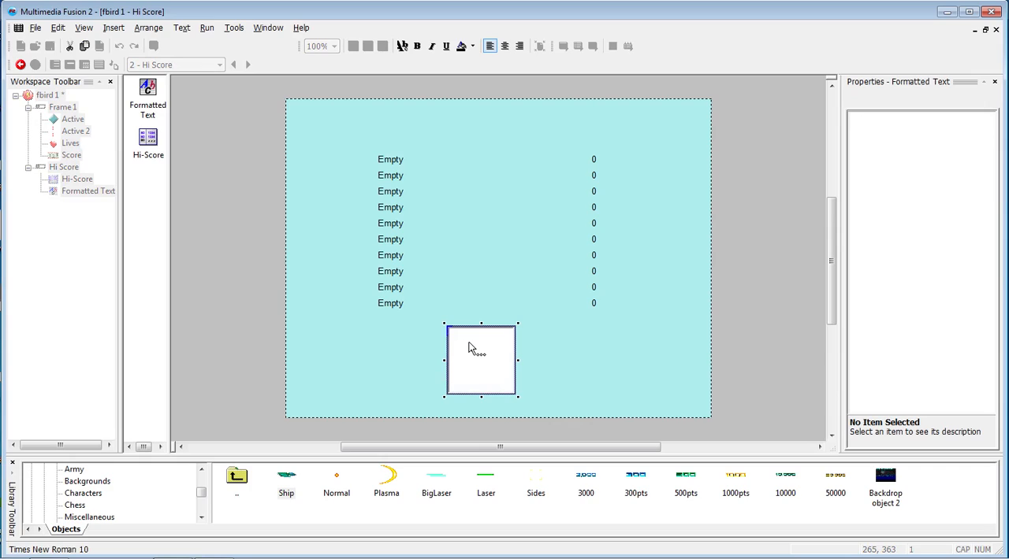
{"action": "type", "text": "el"}
{"action": "type", "text": "Well Don"}
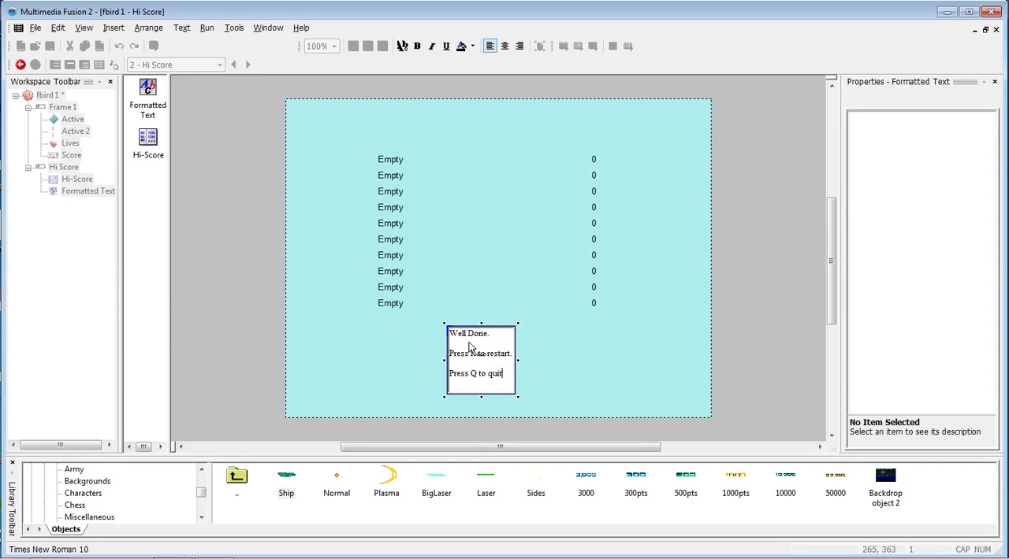
{"action": "left_click", "coordinate": [532, 383]}
{"action": "left_click", "coordinate": [513, 379]}
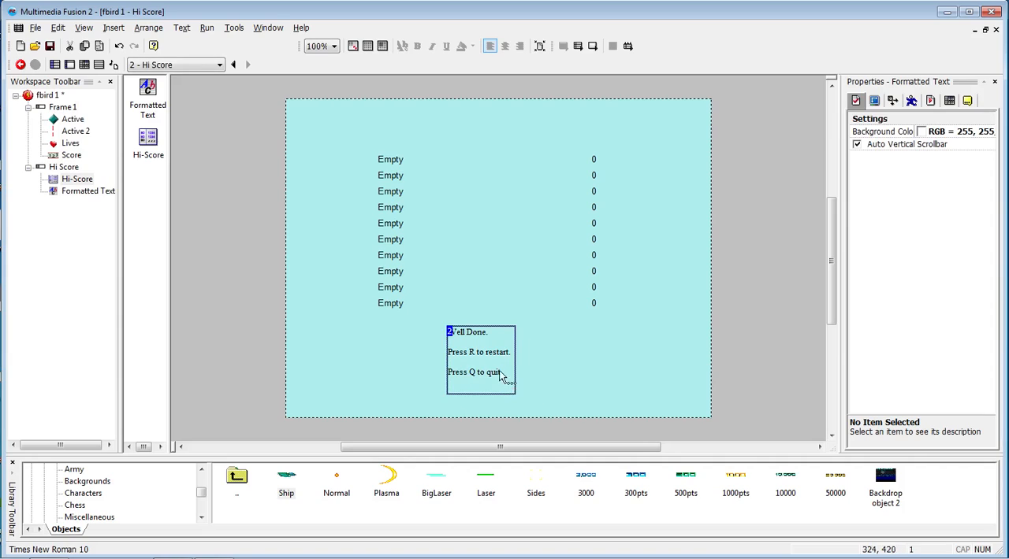
- Format all the text in the Formatted Text object as Comic Sans MS, Bold, size 18
{"action": "double_click", "coordinate": [505, 379]}
{"action": "left_click_drag", "start_coordinate": [505, 379], "coordinate": [449, 331]}
{"action": "left_click", "coordinate": [402, 46]}
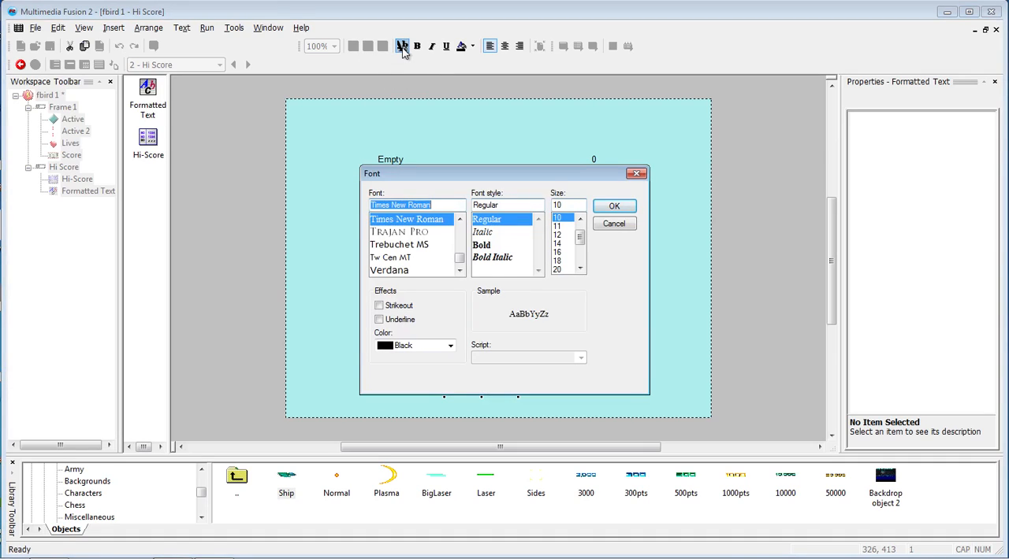
{"action": "type", "text": "c"}
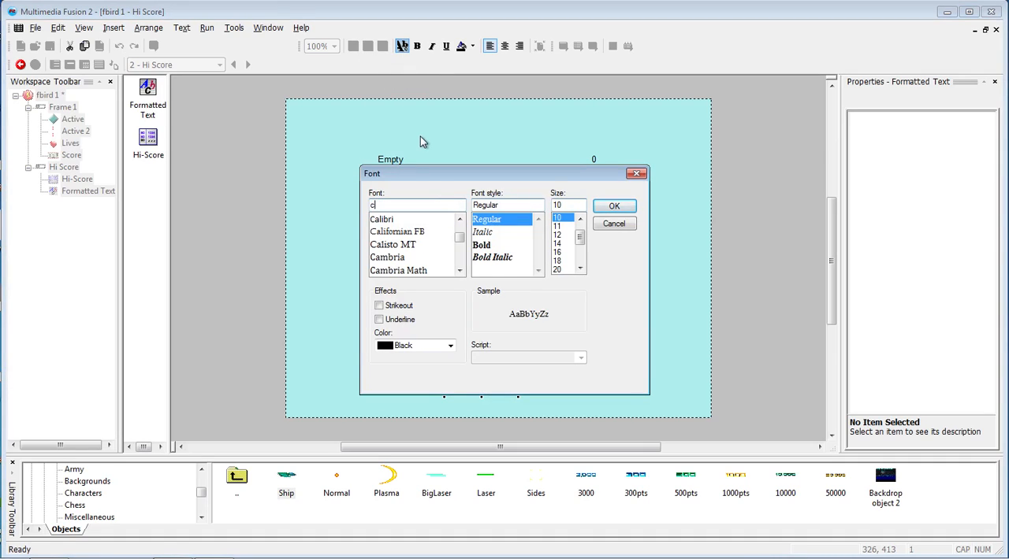
{"action": "type", "text": "o"}
{"action": "left_click", "coordinate": [408, 233]}
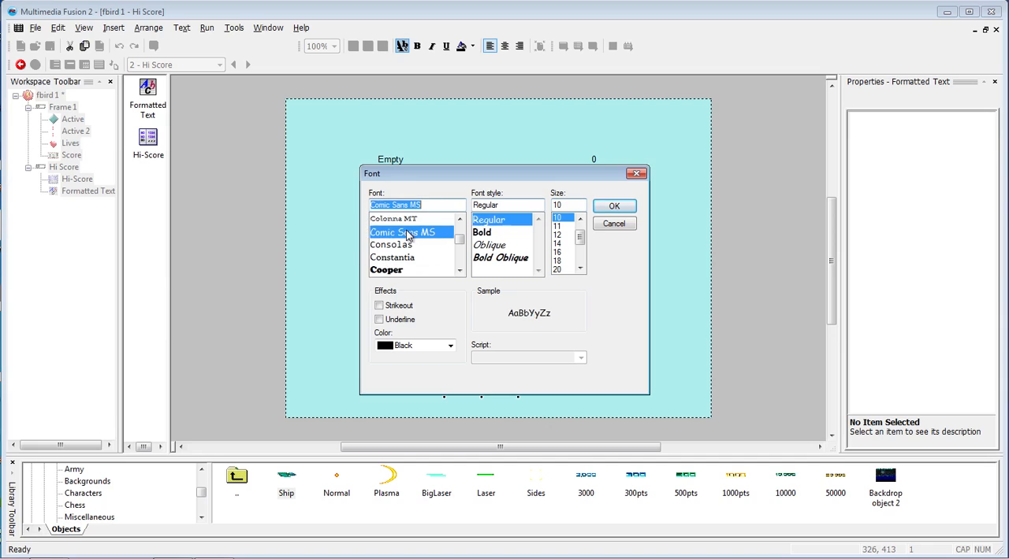
{"action": "left_click", "coordinate": [478, 232]}
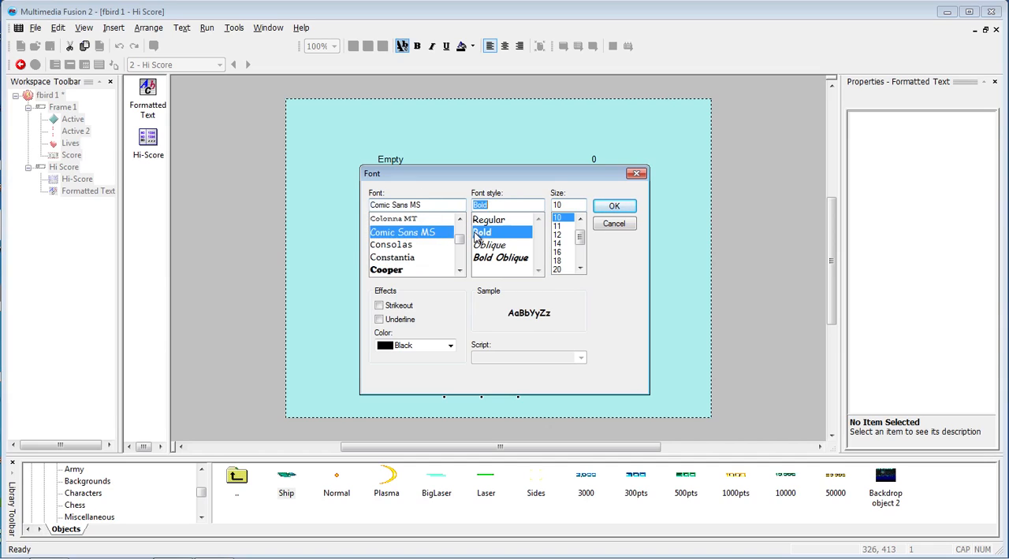
{"action": "left_click", "coordinate": [557, 261]}
{"action": "left_click", "coordinate": [615, 208]}
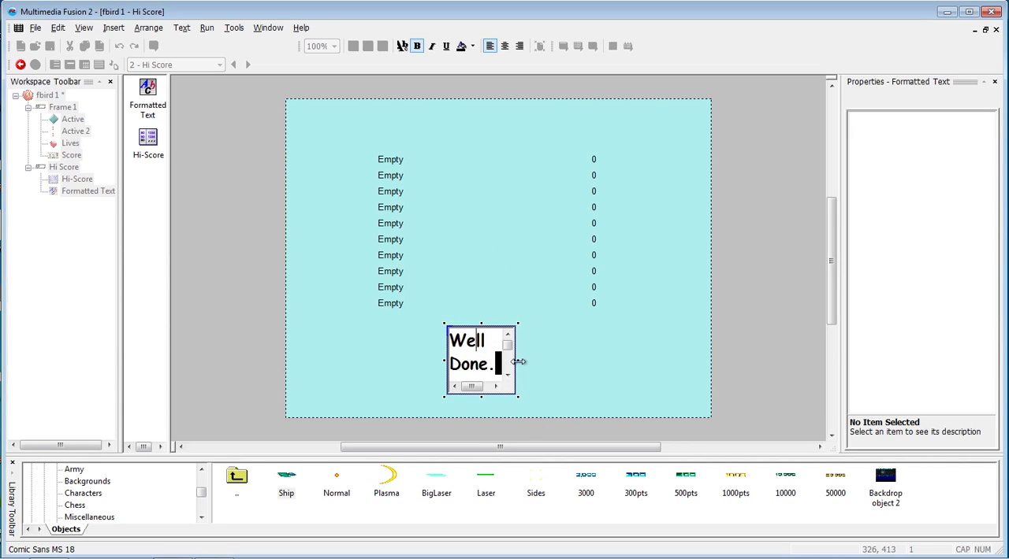
- Enlarge the Formatted Text box to fit all its lines and align it under the score table's name column
{"action": "left_click", "coordinate": [592, 362]}
{"action": "left_click_drag", "start_coordinate": [517, 360], "coordinate": [654, 360]}
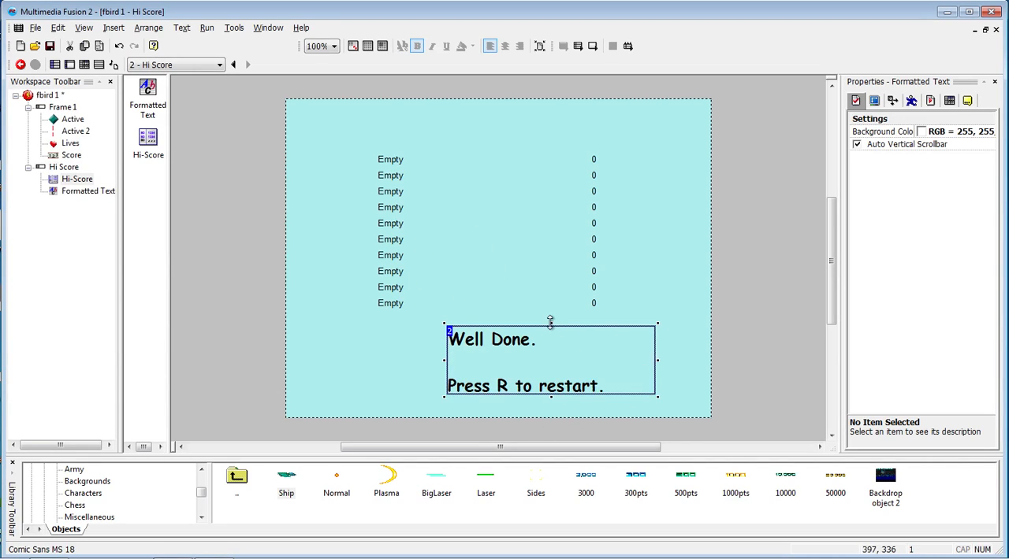
{"action": "left_click", "coordinate": [556, 290]}
{"action": "left_click", "coordinate": [549, 355]}
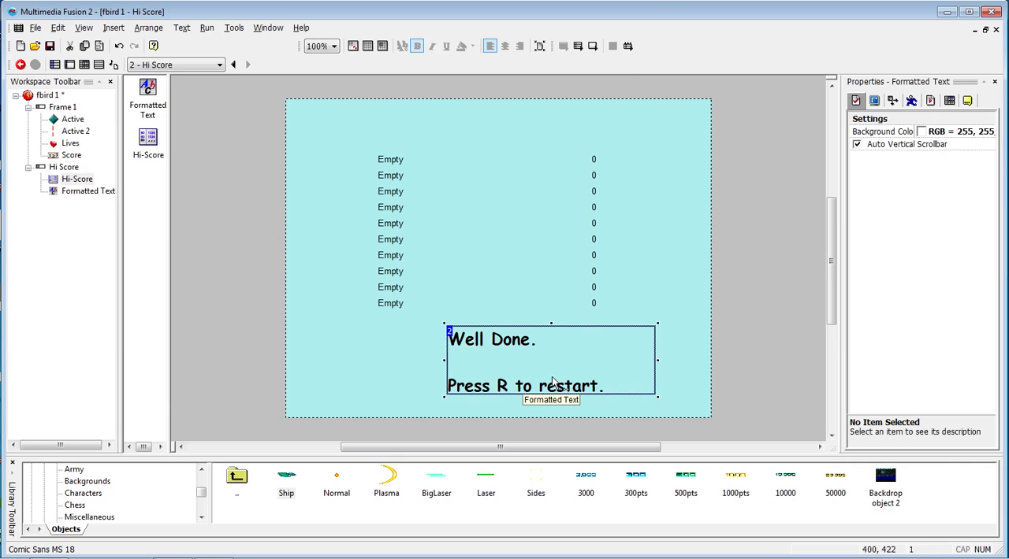
{"action": "left_click_drag", "start_coordinate": [551, 324], "coordinate": [552, 300]}
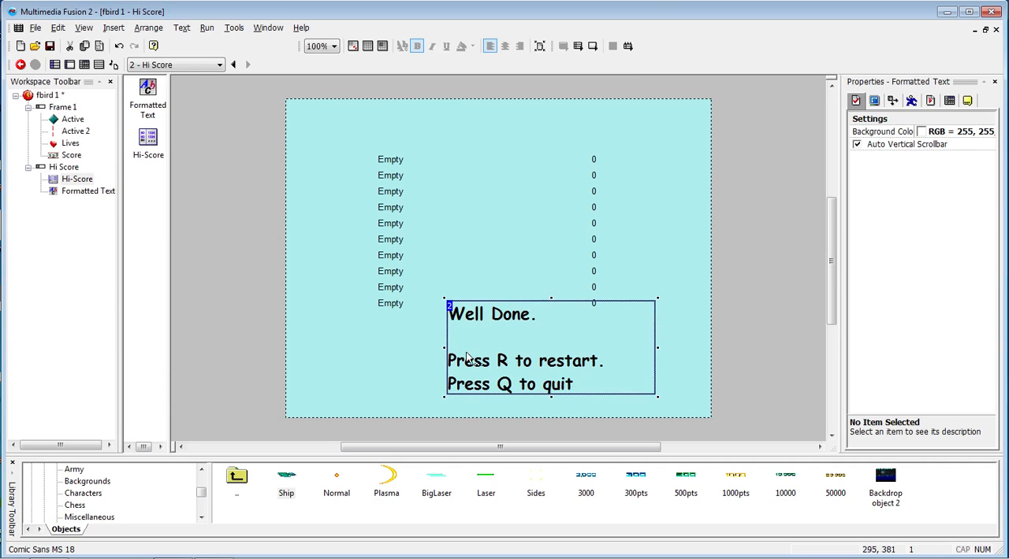
{"action": "left_click_drag", "start_coordinate": [446, 346], "coordinate": [392, 354]}
{"action": "left_click_drag", "start_coordinate": [498, 350], "coordinate": [520, 361]}
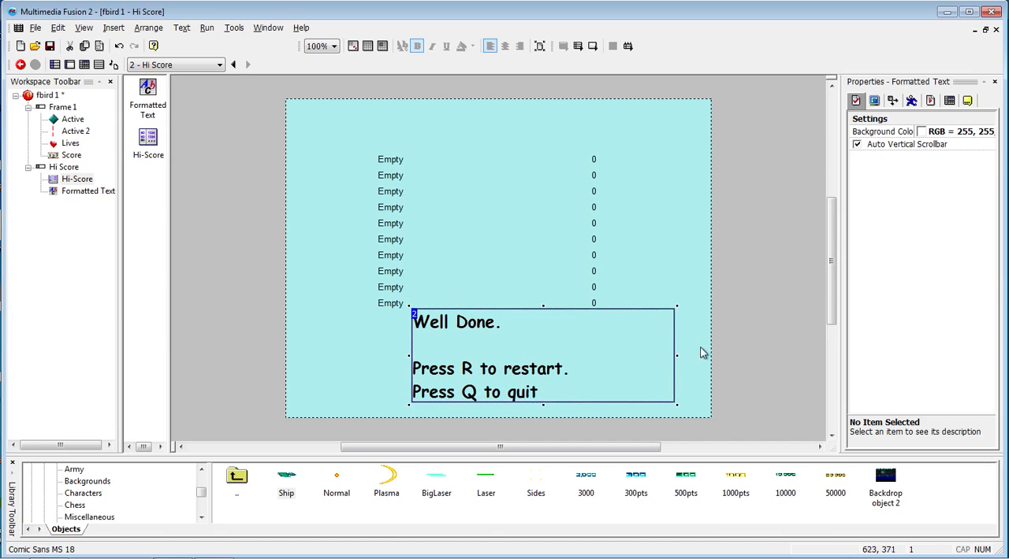
{"action": "left_click_drag", "start_coordinate": [671, 353], "coordinate": [643, 356]}
{"action": "left_click", "coordinate": [685, 364]}
{"action": "left_click", "coordinate": [619, 360]}
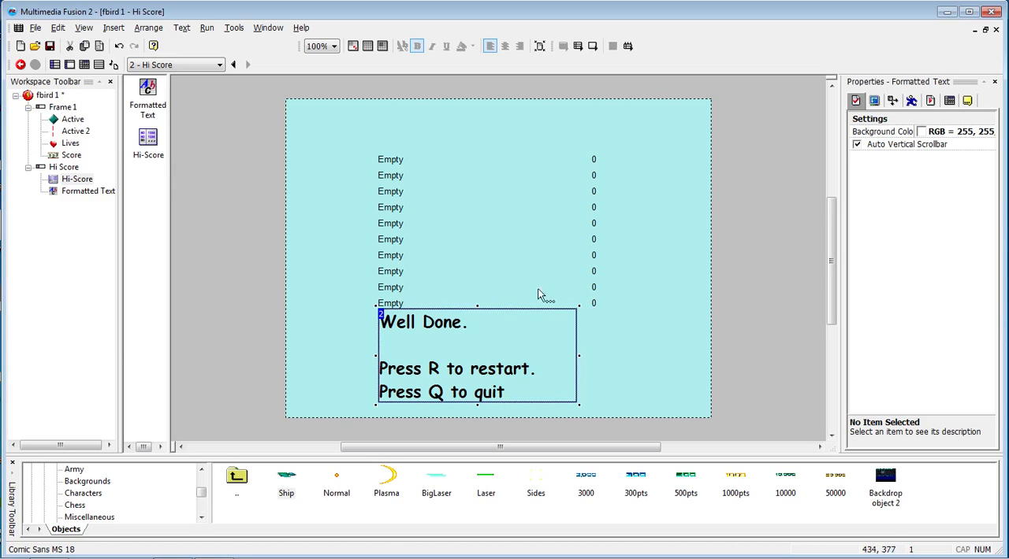
- Move the score table up to leave a gap above the message, and nudge the message text up slightly
{"action": "left_click", "coordinate": [511, 258]}
{"action": "left_click_drag", "start_coordinate": [524, 251], "coordinate": [525, 221]}
{"action": "left_click", "coordinate": [673, 377]}
{"action": "left_click_drag", "start_coordinate": [522, 371], "coordinate": [522, 361]}
{"action": "left_click", "coordinate": [748, 369]}
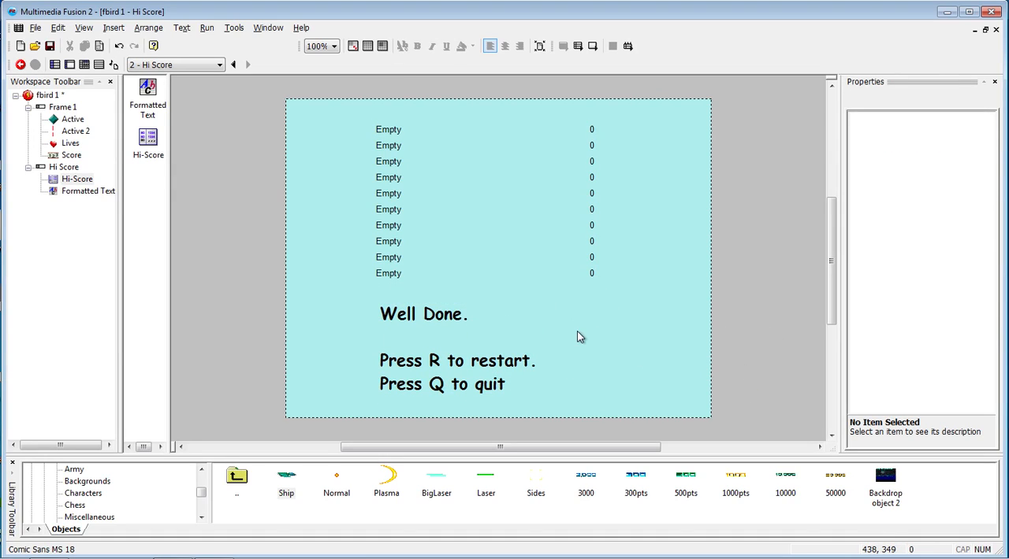
- Add a keyboard condition to the Hi Score frame's events that triggers upon pressing the Q key
{"action": "key", "text": "ctrl+e"}
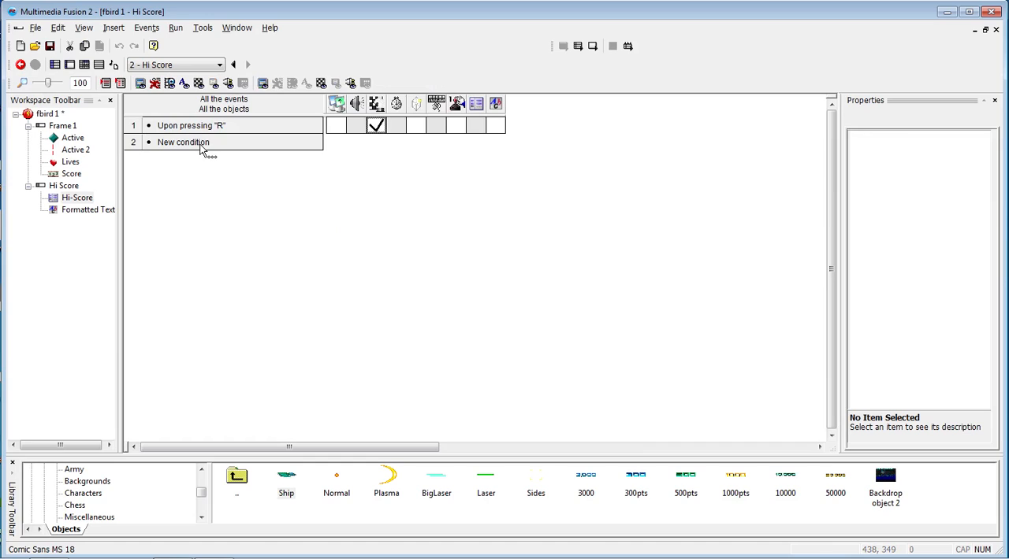
{"action": "double_click", "coordinate": [201, 143]}
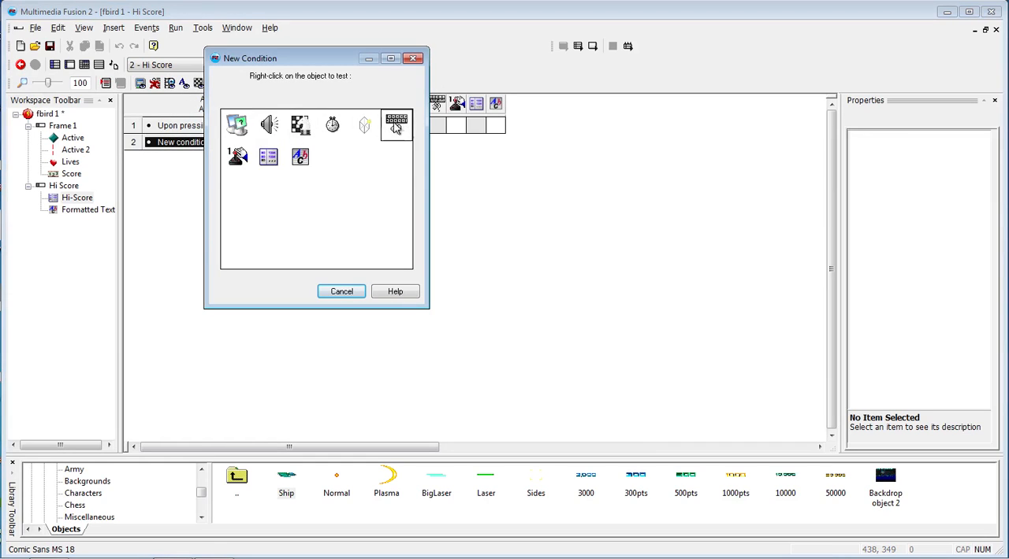
{"action": "right_click", "coordinate": [398, 128]}
{"action": "mouse_move", "coordinate": [432, 137]}
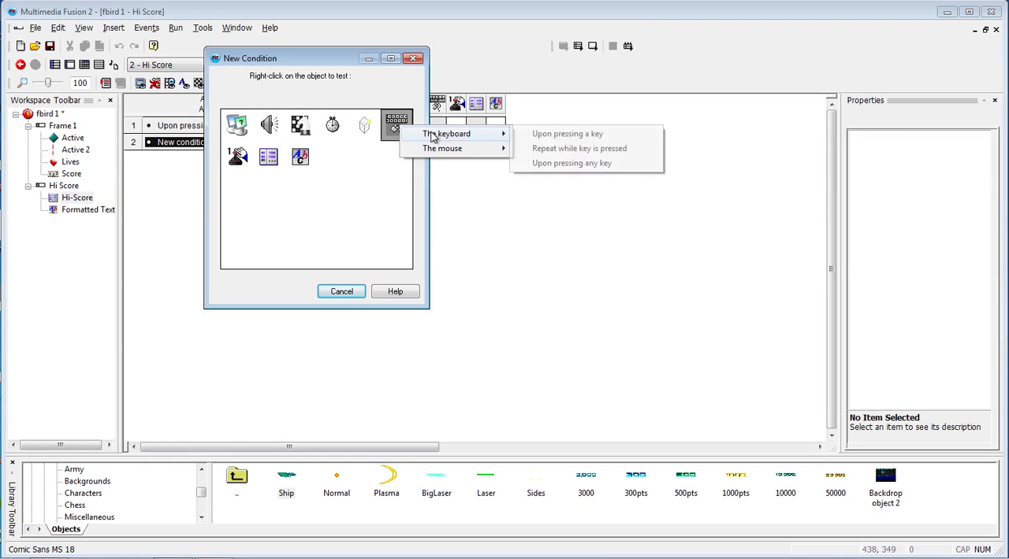
{"action": "left_click", "coordinate": [547, 136]}
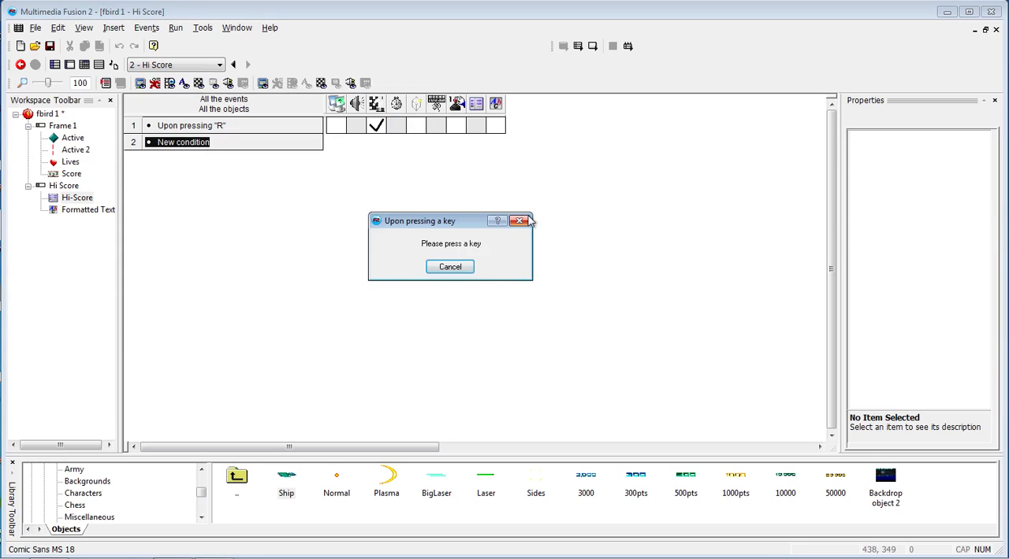
{"action": "key", "text": "o"}
- Assign the End the application action to the "Upon pressing Q" event
{"action": "left_click", "coordinate": [376, 146]}
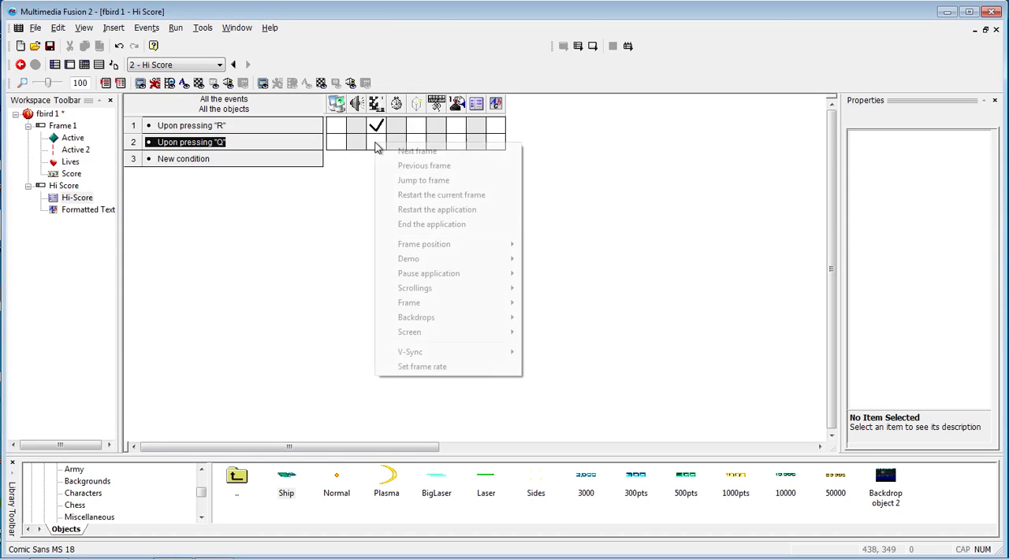
{"action": "left_click", "coordinate": [425, 225]}
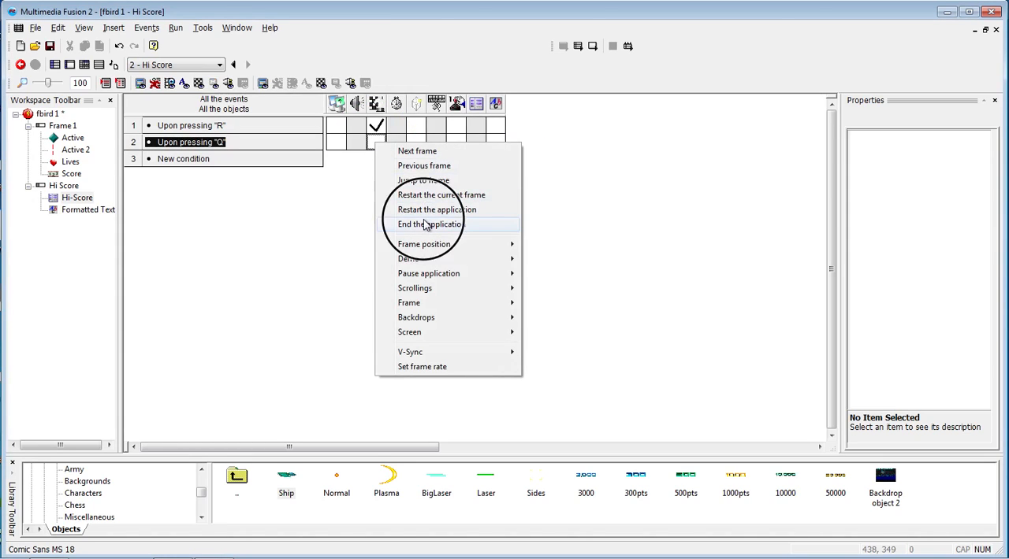
{"action": "left_click", "coordinate": [254, 251]}
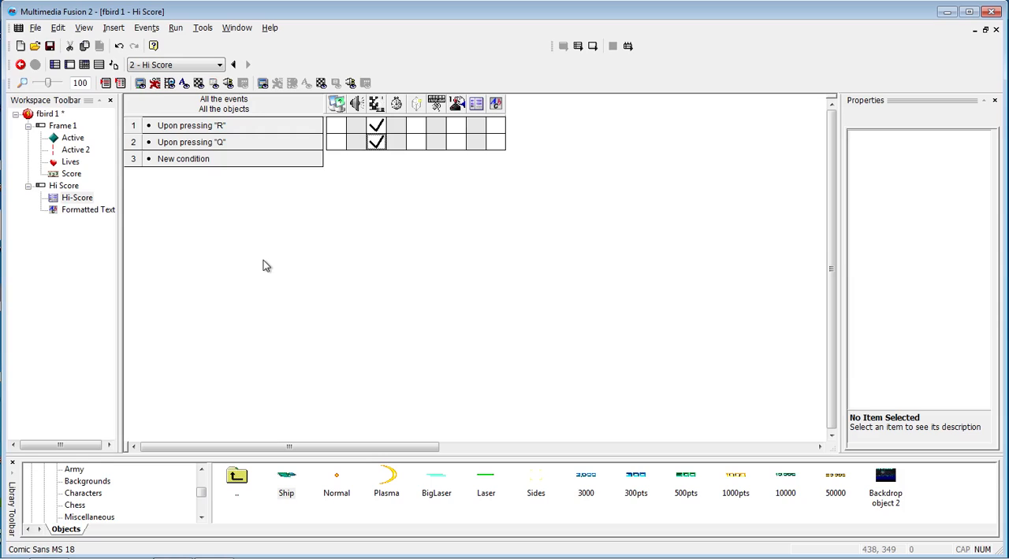
- Add a new frame named Start Menu to the fbird 1 application and place it ahead of Frame 1
{"action": "left_click", "coordinate": [75, 198]}
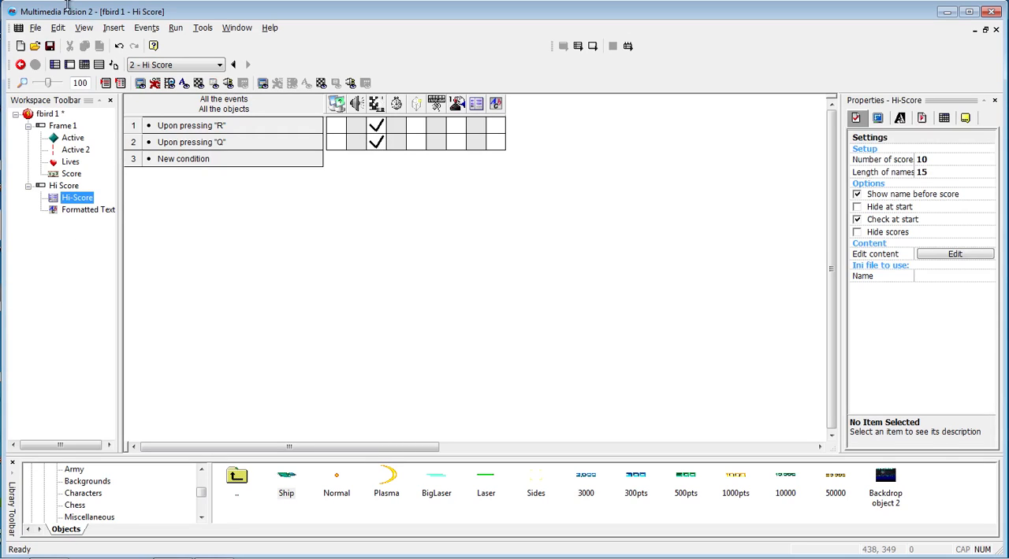
{"action": "left_click", "coordinate": [47, 116]}
{"action": "right_click", "coordinate": [48, 117]}
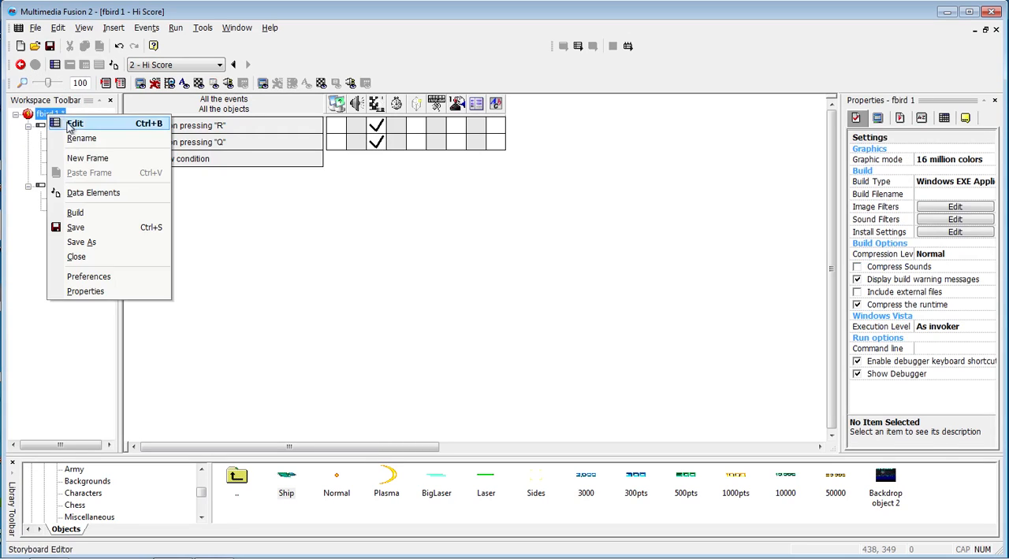
{"action": "left_click", "coordinate": [80, 159]}
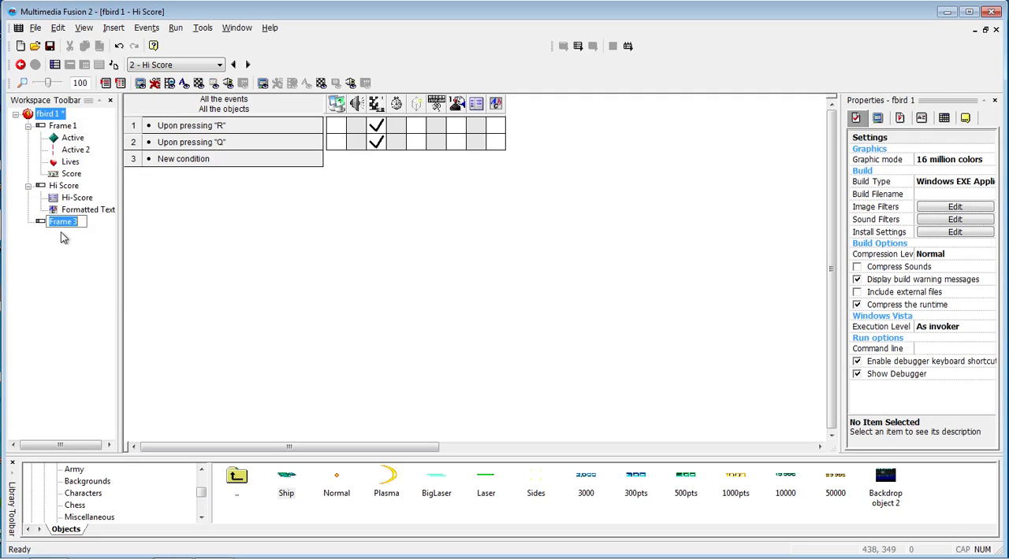
{"action": "type", "text": "D"}
{"action": "type", "text": "tart"}
{"action": "type", "text": " Men"}
{"action": "type", "text": "u"}
{"action": "left_click", "coordinate": [63, 238]}
{"action": "left_click", "coordinate": [65, 139]}
{"action": "left_click_drag", "start_coordinate": [64, 139], "coordinate": [65, 134]}
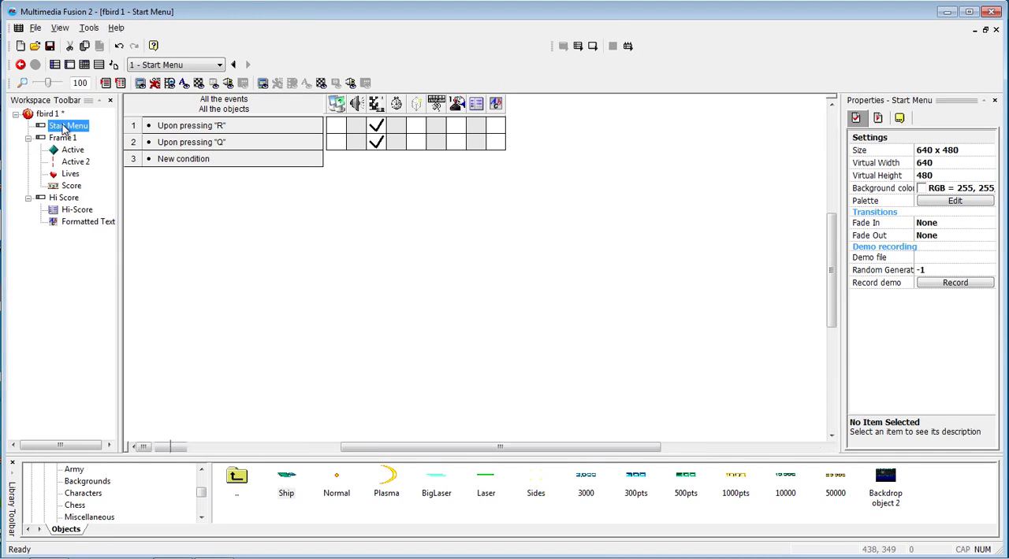
- Add an event to the Start Menu frame that goes to the next frame upon pressing the S key
{"action": "double_click", "coordinate": [67, 126]}
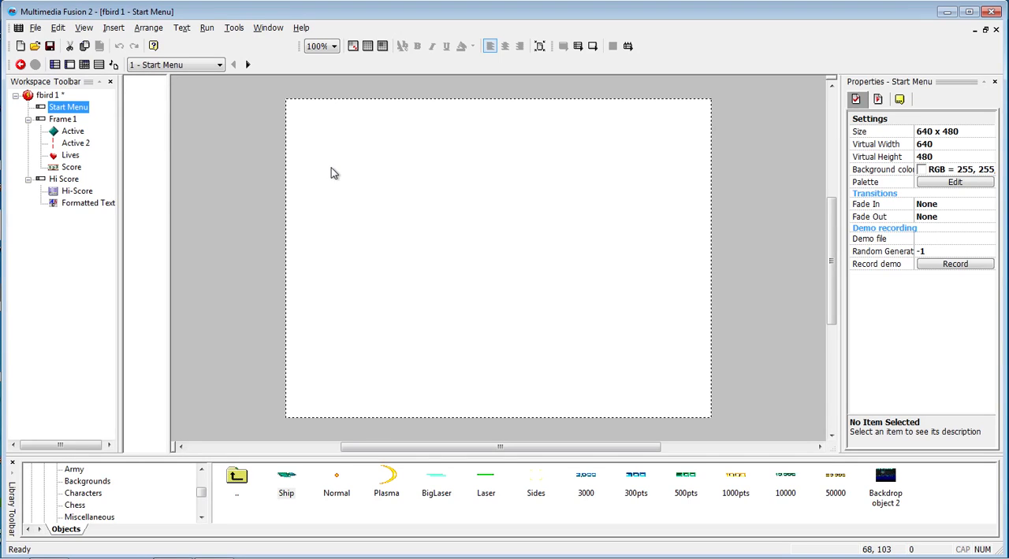
{"action": "key", "text": "ctrl+e"}
{"action": "left_click", "coordinate": [200, 126]}
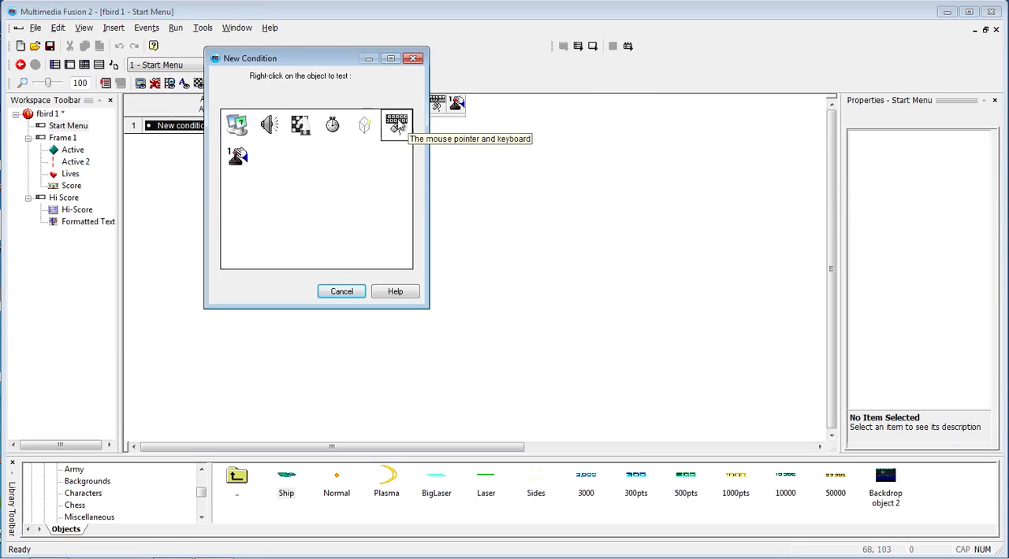
{"action": "right_click", "coordinate": [397, 118]}
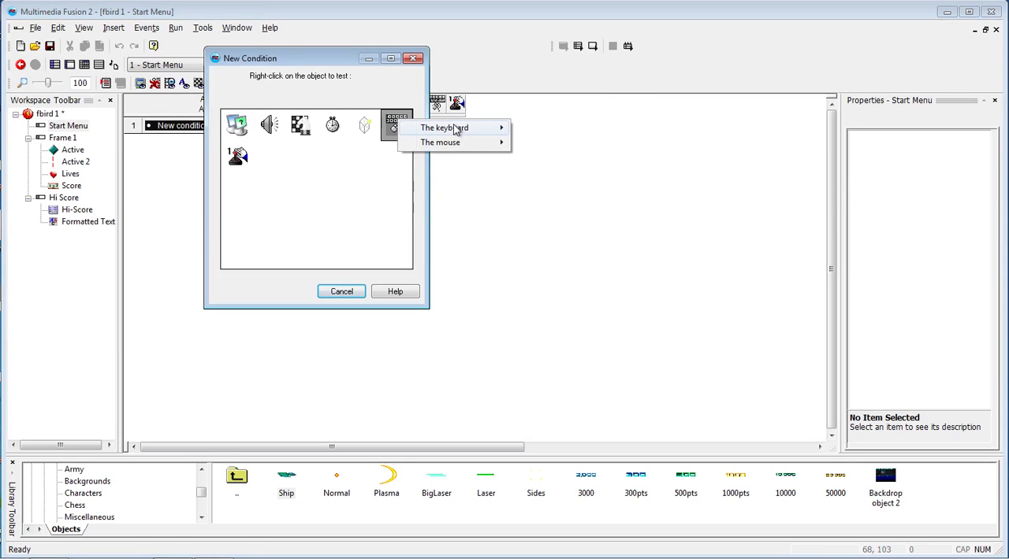
{"action": "mouse_move", "coordinate": [461, 128]}
{"action": "left_click", "coordinate": [542, 128]}
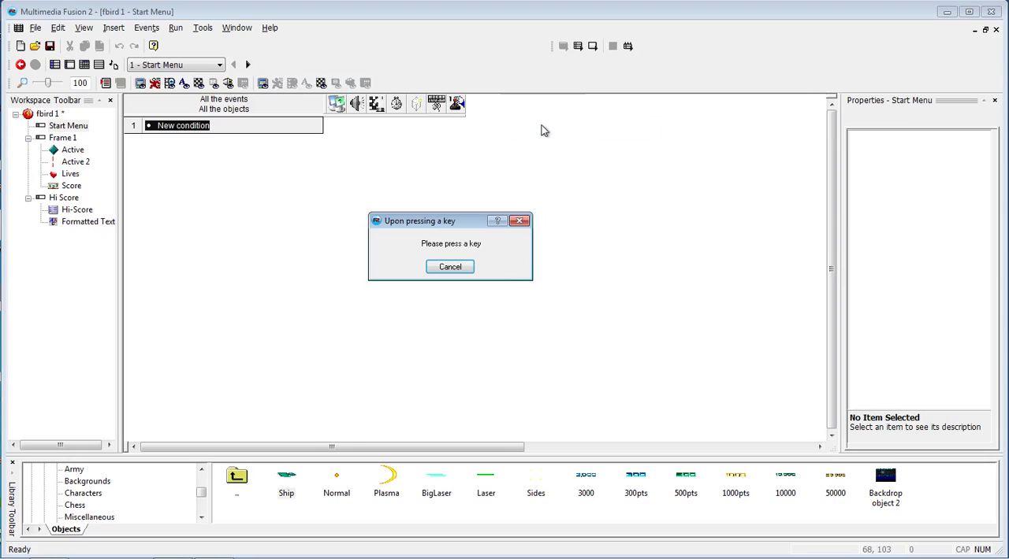
{"action": "key", "text": "s"}
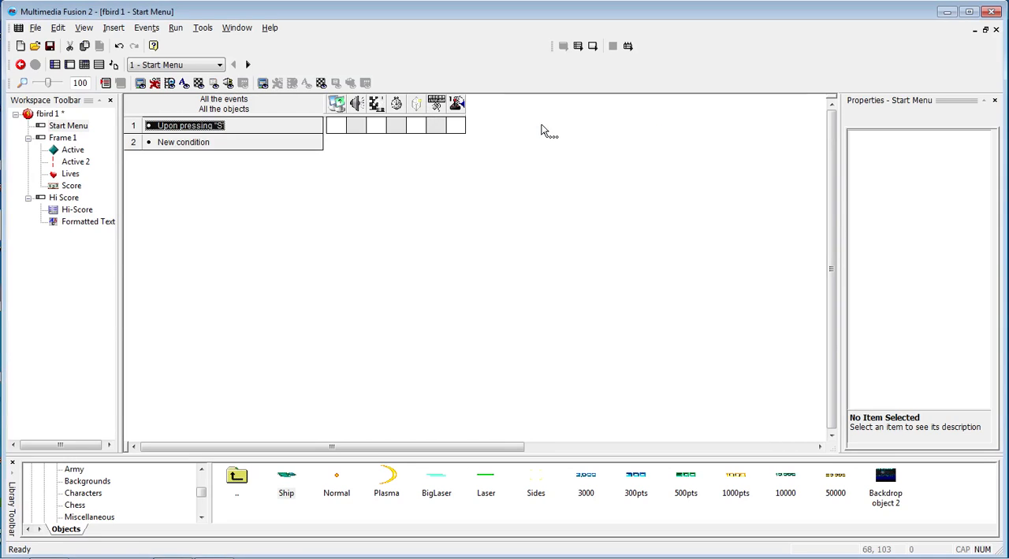
{"action": "left_click", "coordinate": [377, 126]}
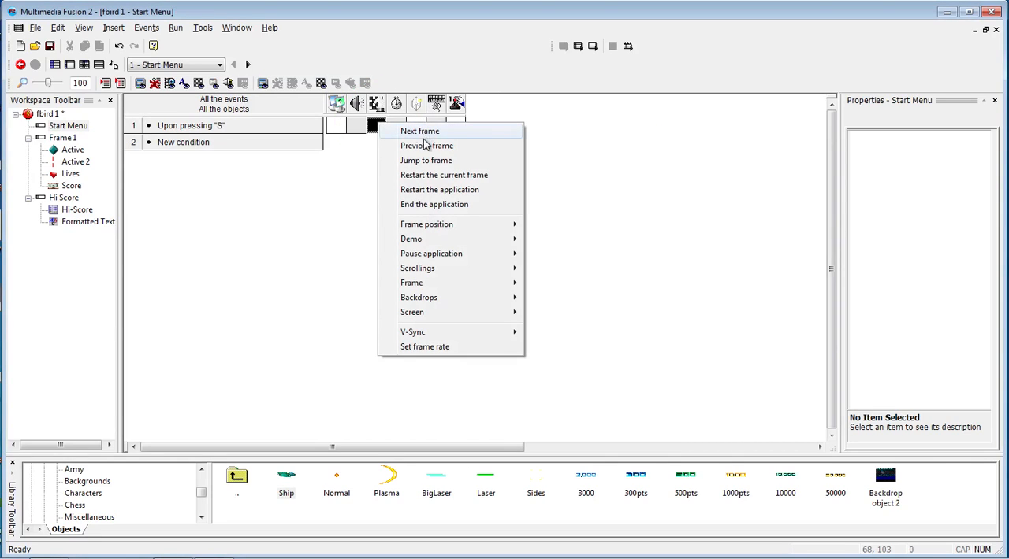
{"action": "left_click", "coordinate": [426, 132]}
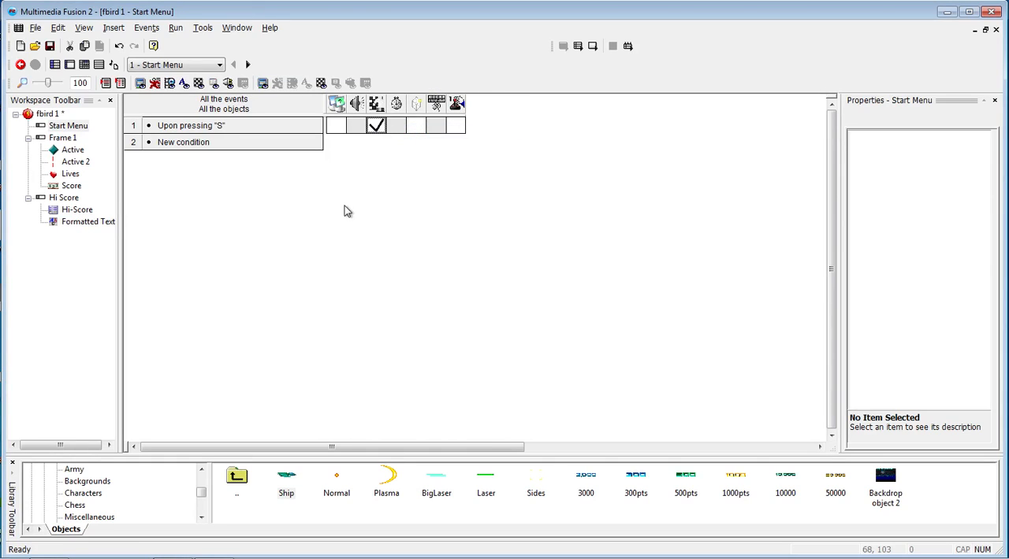
- Replace the storyboard action of the Hi Score frame's "Upon pressing R" event with a Jump to frame action
{"action": "left_click", "coordinate": [63, 137]}
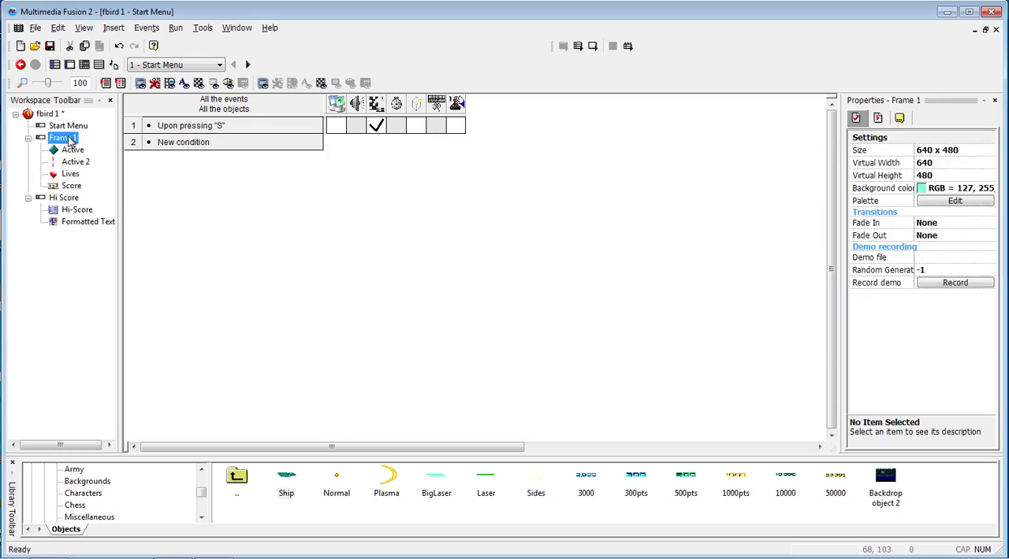
{"action": "double_click", "coordinate": [63, 138]}
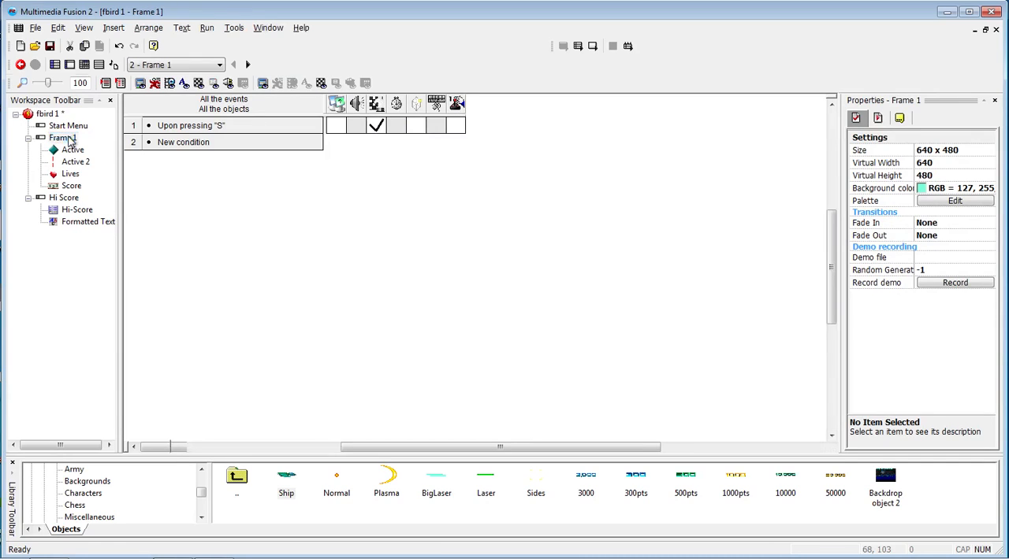
{"action": "key", "text": "ctrl+e"}
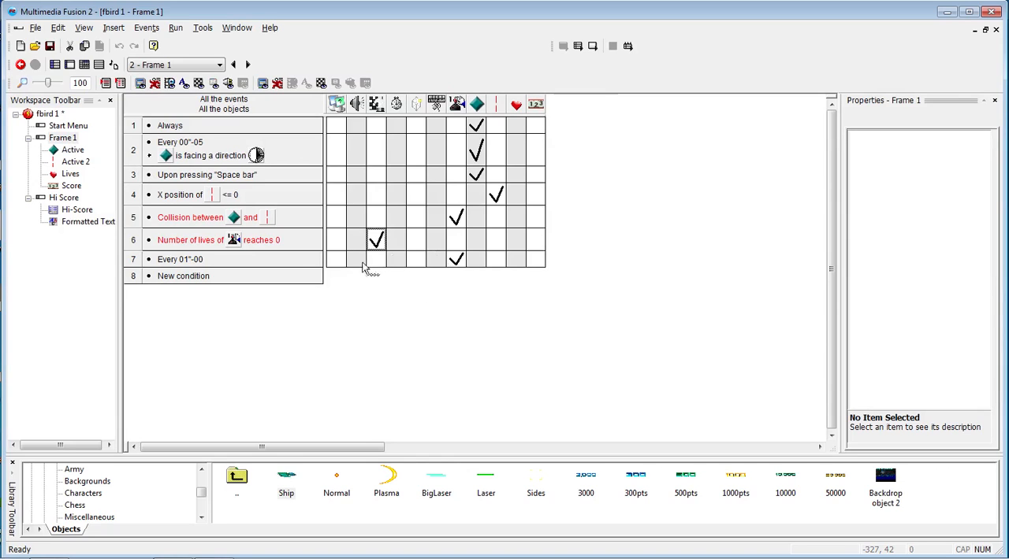
{"action": "double_click", "coordinate": [67, 198]}
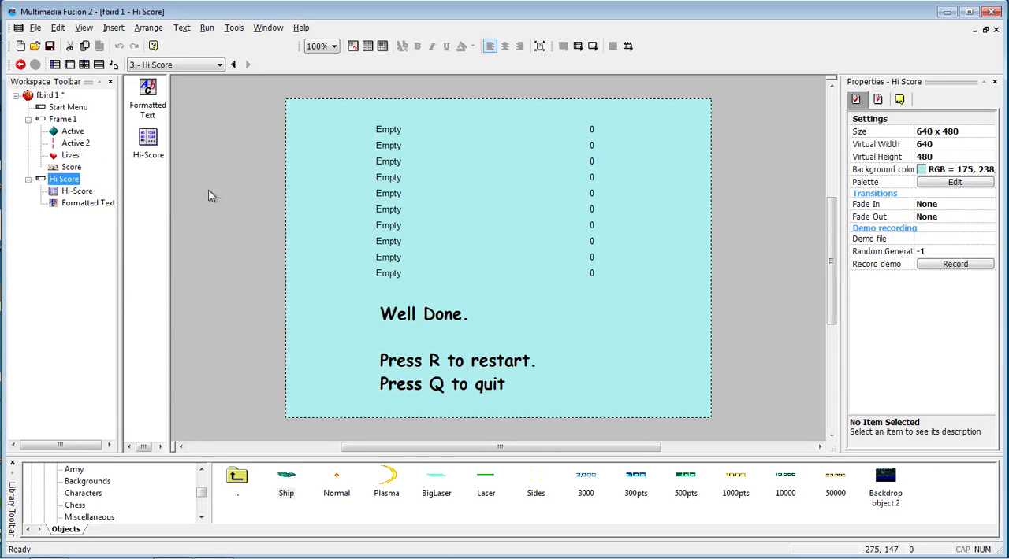
{"action": "key", "text": "ctrl+e"}
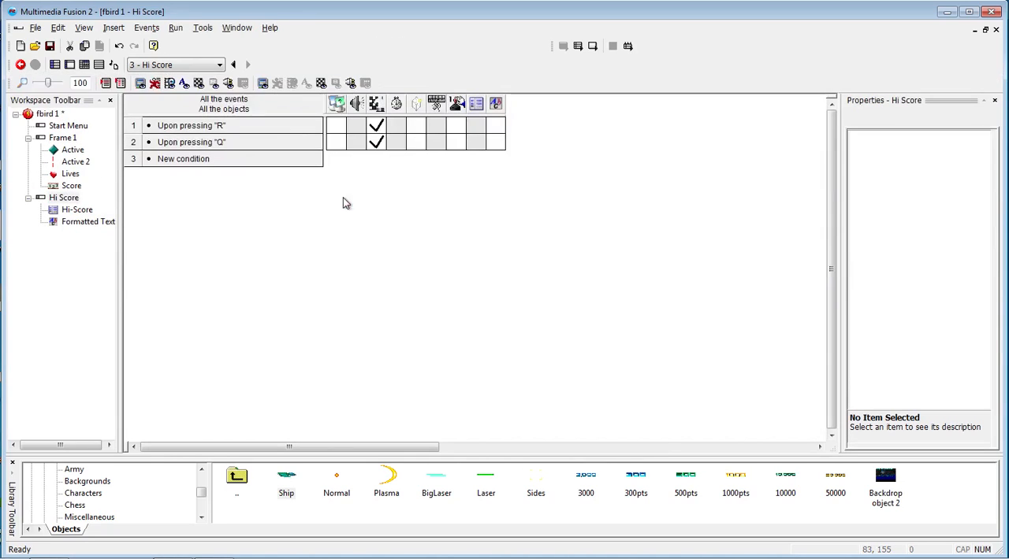
{"action": "right_click", "coordinate": [374, 128]}
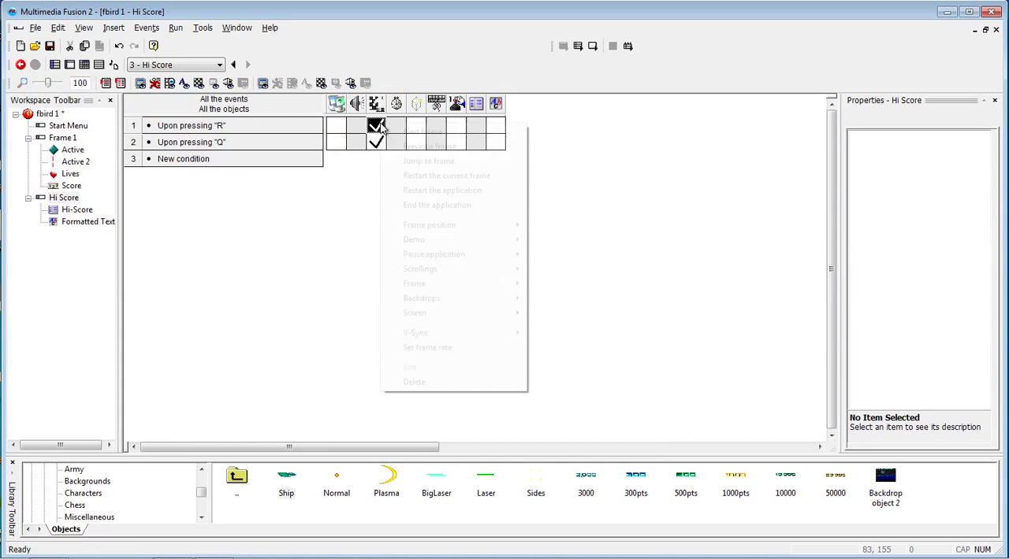
{"action": "left_click", "coordinate": [414, 382]}
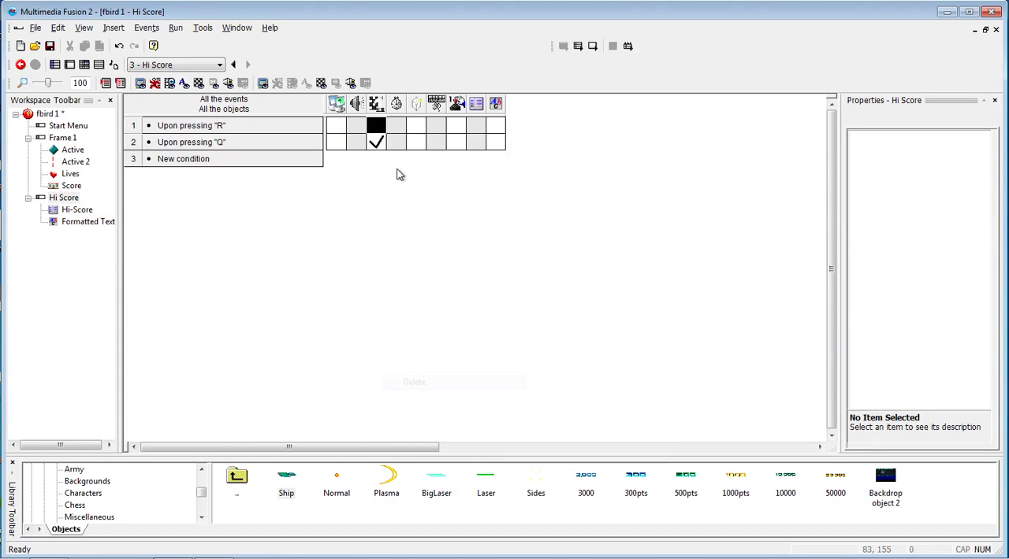
{"action": "right_click", "coordinate": [375, 126]}
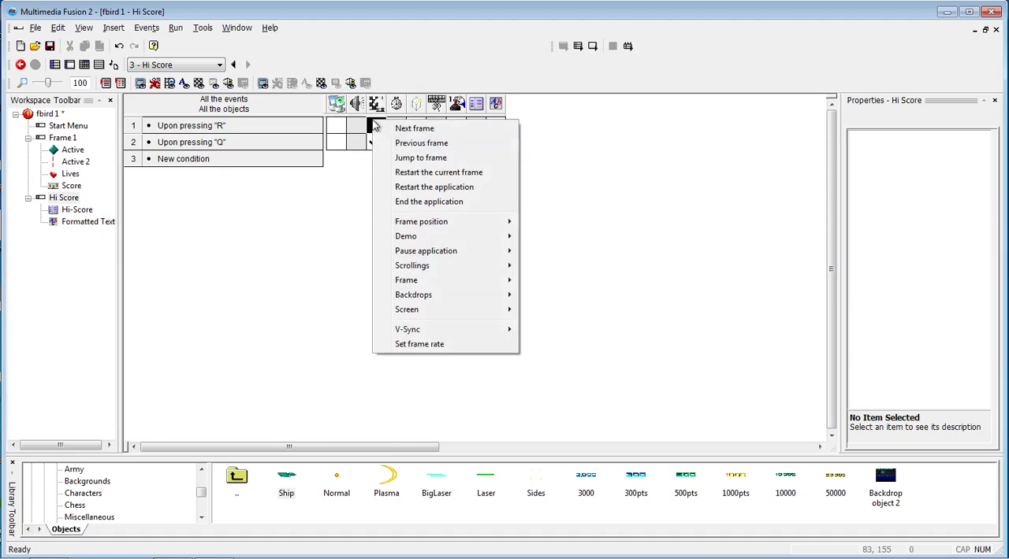
{"action": "left_click", "coordinate": [420, 157]}
{"action": "double_click", "coordinate": [126, 84]}
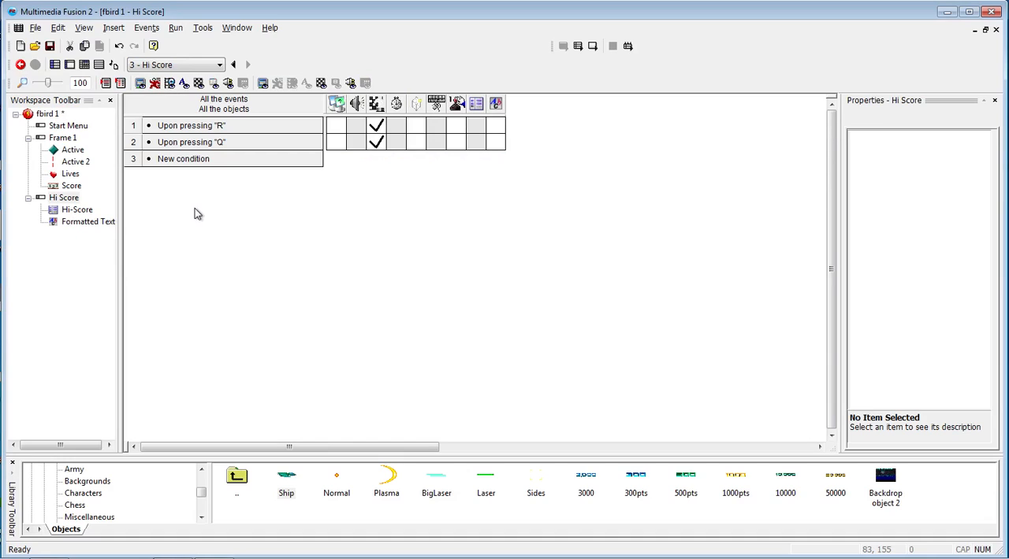
- Test-run the whole application to check its opening Start Menu frame, and close it
{"action": "left_click", "coordinate": [64, 125]}
{"action": "left_click", "coordinate": [263, 290]}
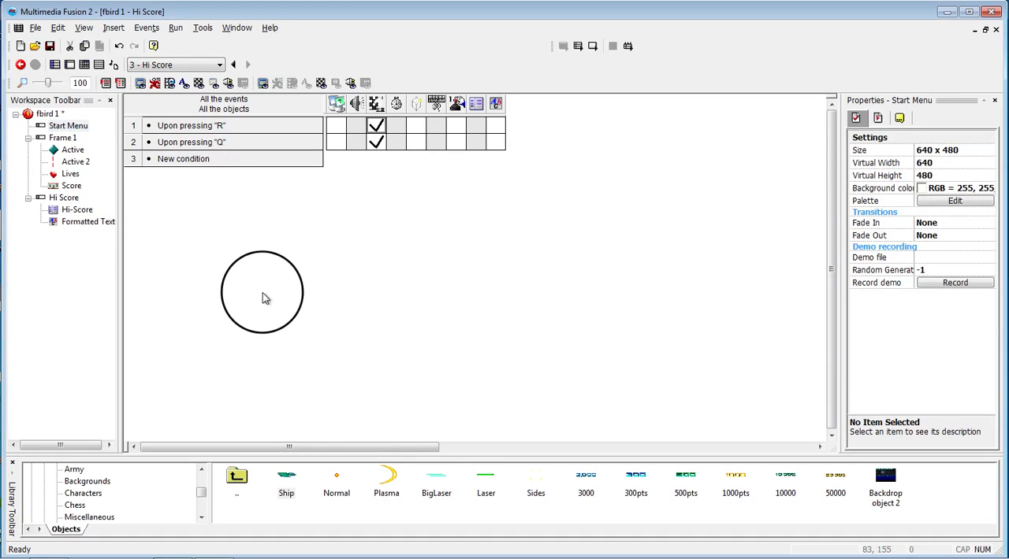
{"action": "key", "text": "F8"}
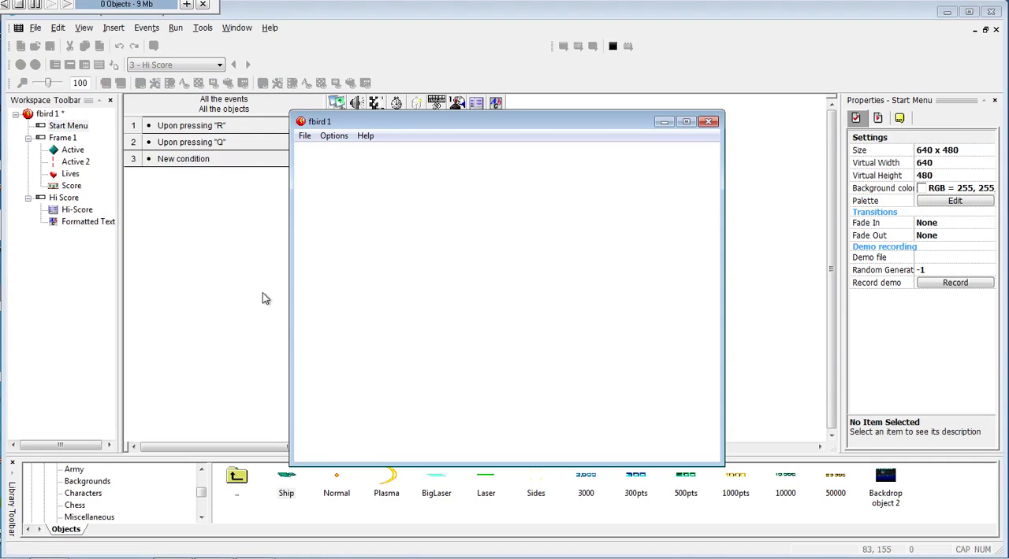
{"action": "left_click", "coordinate": [707, 123]}
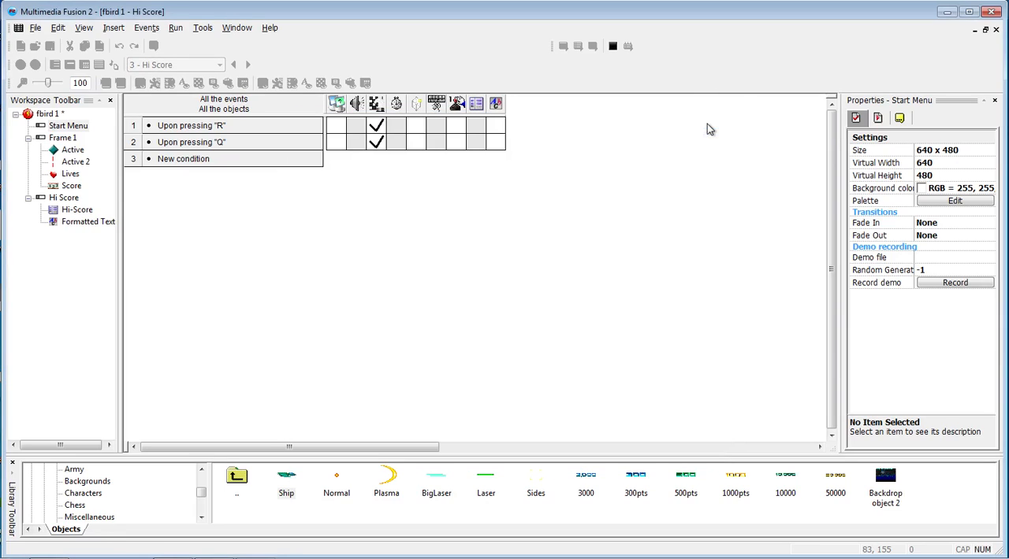
- Insert a Formatted Text object on the Start Menu frame reading "Press S to start the game"
{"action": "double_click", "coordinate": [70, 128]}
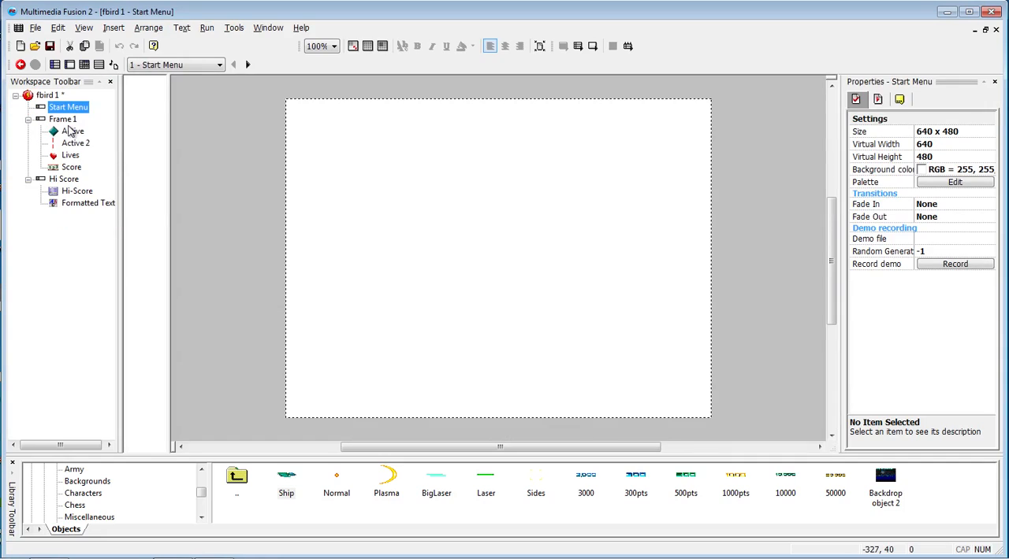
{"action": "left_click", "coordinate": [362, 201]}
{"action": "left_click", "coordinate": [436, 217]}
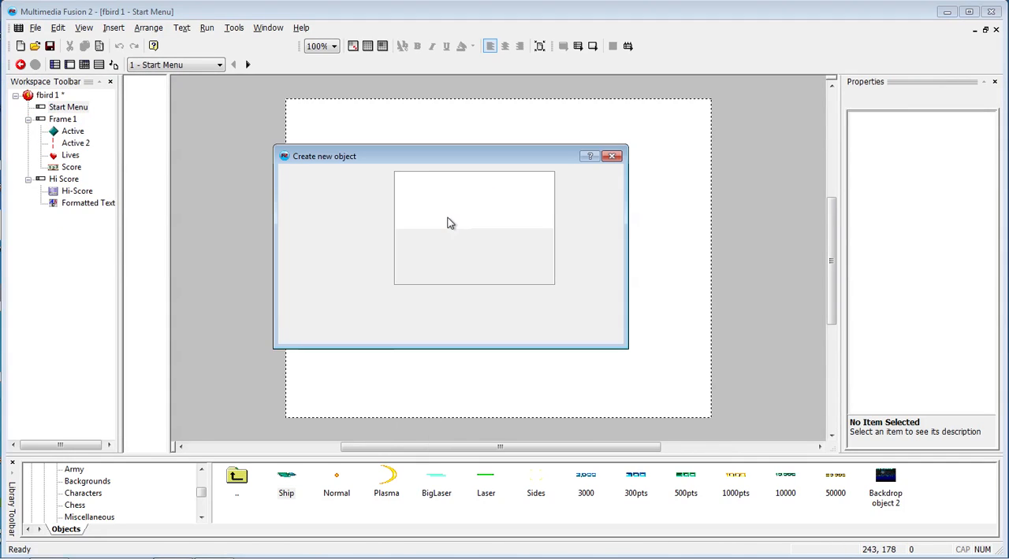
{"action": "double_click", "coordinate": [422, 203]}
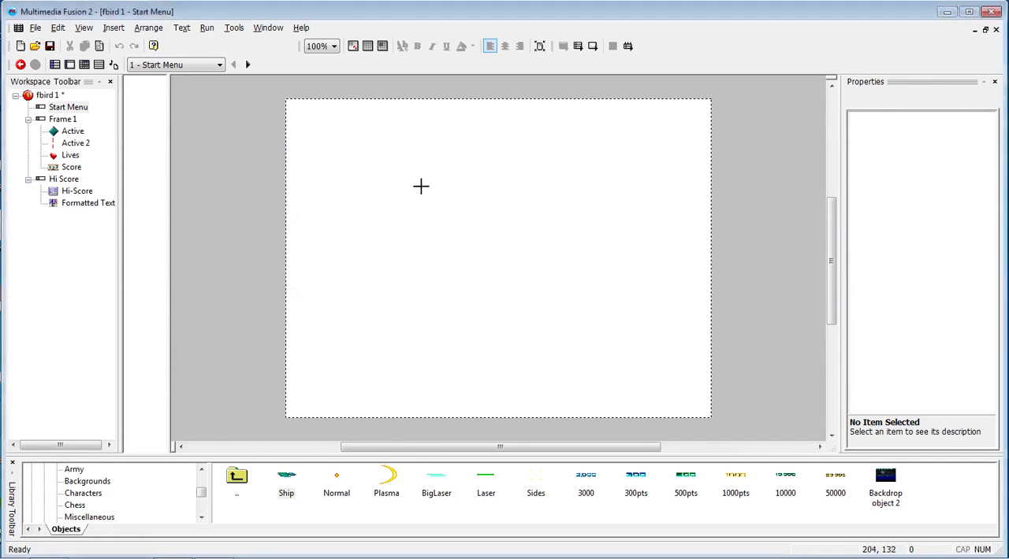
{"action": "left_click", "coordinate": [512, 256]}
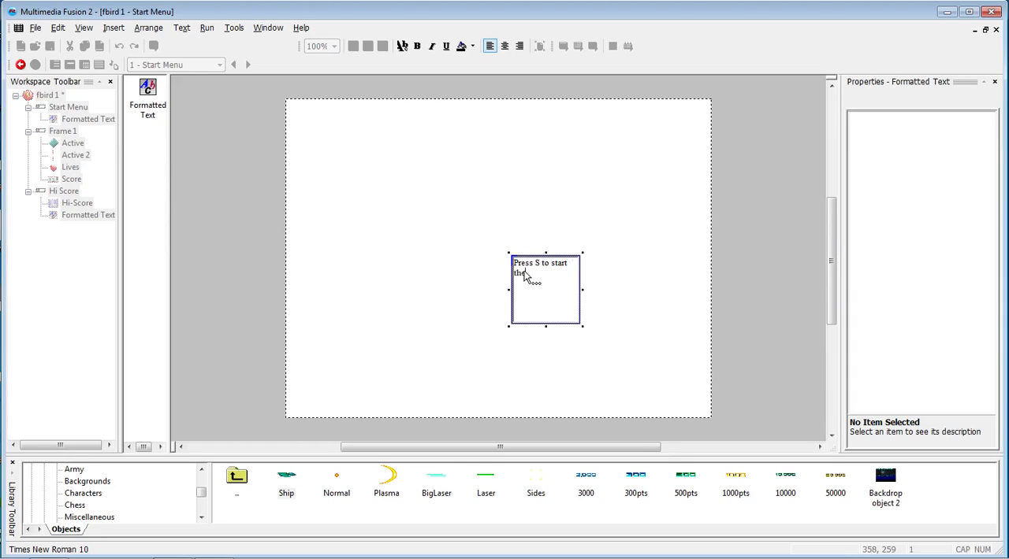
{"action": "type", "text": "Gam"}
- Format the start message text in Comic Sans MS, bold, size 20
{"action": "left_click_drag", "start_coordinate": [546, 275], "coordinate": [511, 264]}
{"action": "left_click", "coordinate": [402, 46]}
{"action": "type", "text": "com"}
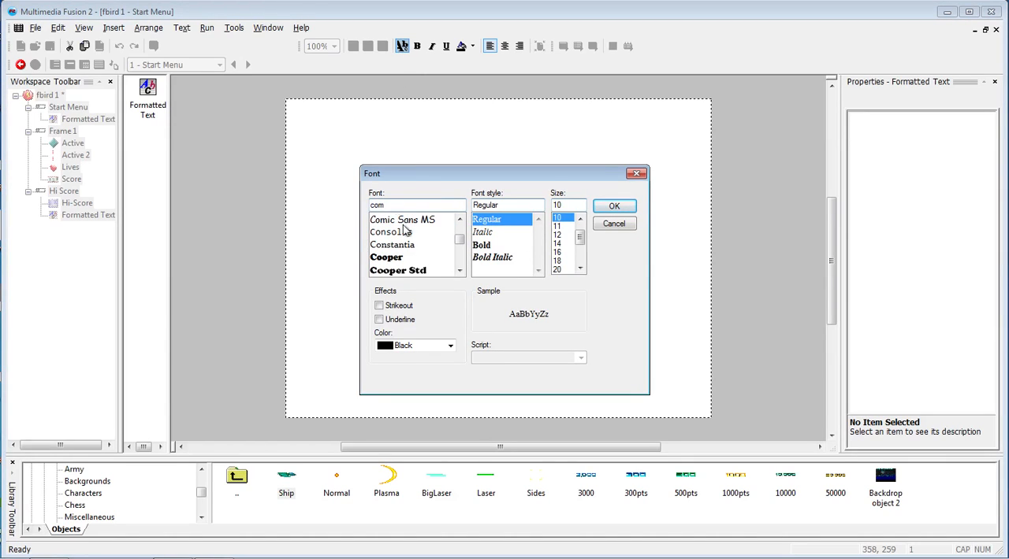
{"action": "left_click", "coordinate": [402, 220]}
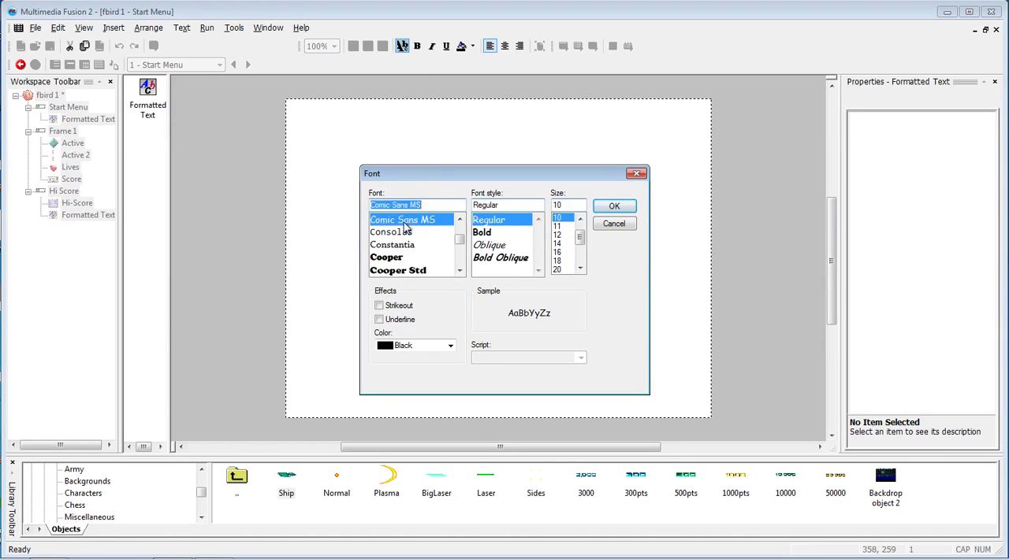
{"action": "left_click", "coordinate": [492, 233]}
{"action": "left_click", "coordinate": [557, 270]}
{"action": "left_click", "coordinate": [614, 206]}
{"action": "left_click", "coordinate": [480, 221]}
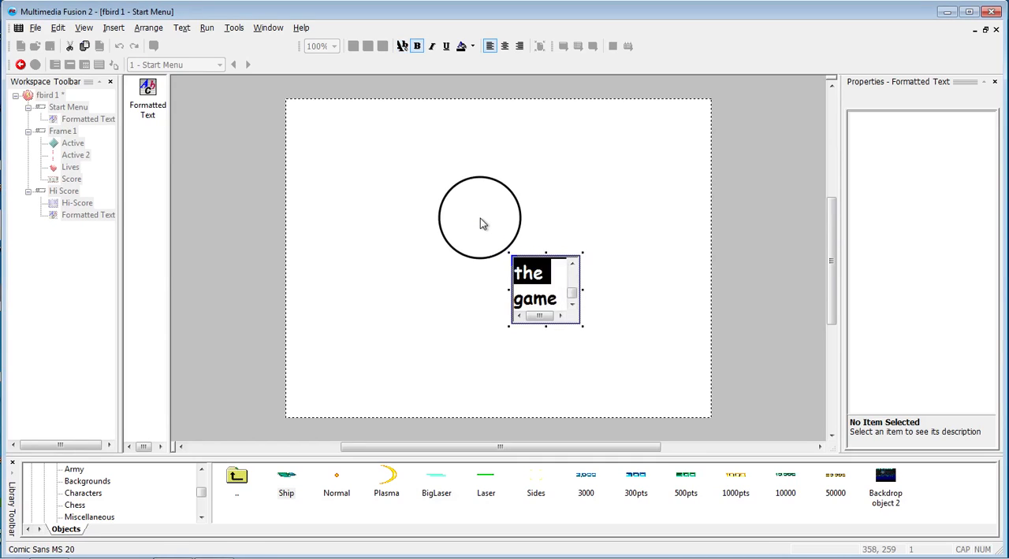
- Widen the start message box to fit its text on one line and place it slightly above the frame's centre
{"action": "left_click", "coordinate": [608, 338]}
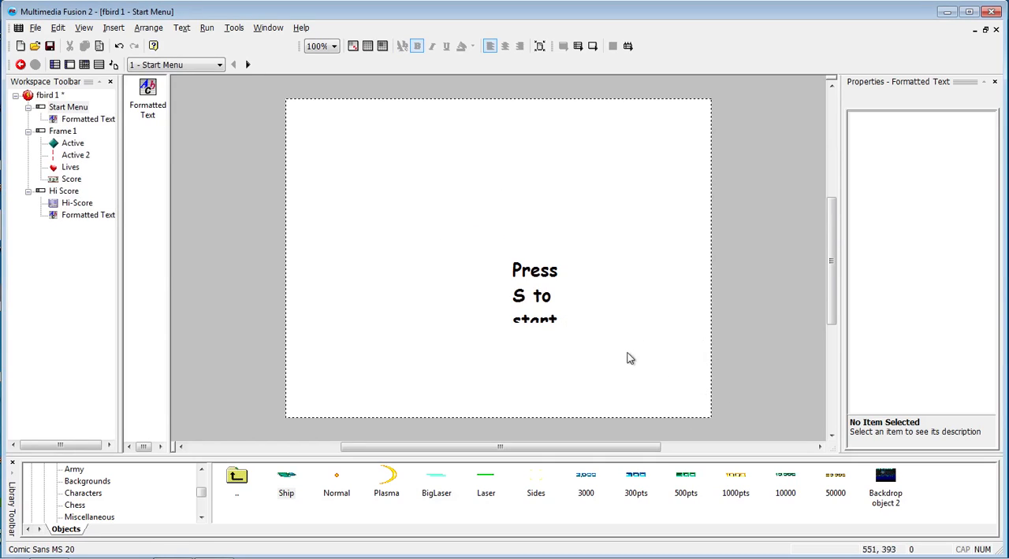
{"action": "left_click_drag", "start_coordinate": [532, 299], "coordinate": [664, 260]}
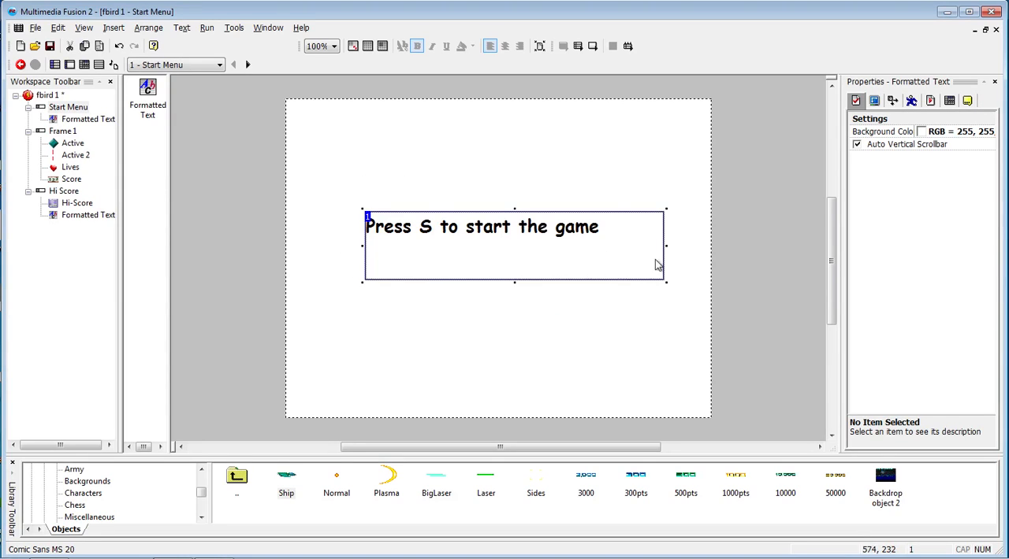
{"action": "left_click", "coordinate": [520, 299]}
- Test-run the whole application, start the game with S, play until the lives run out, and submit a test name for the hi-score table
{"action": "key", "text": "F8"}
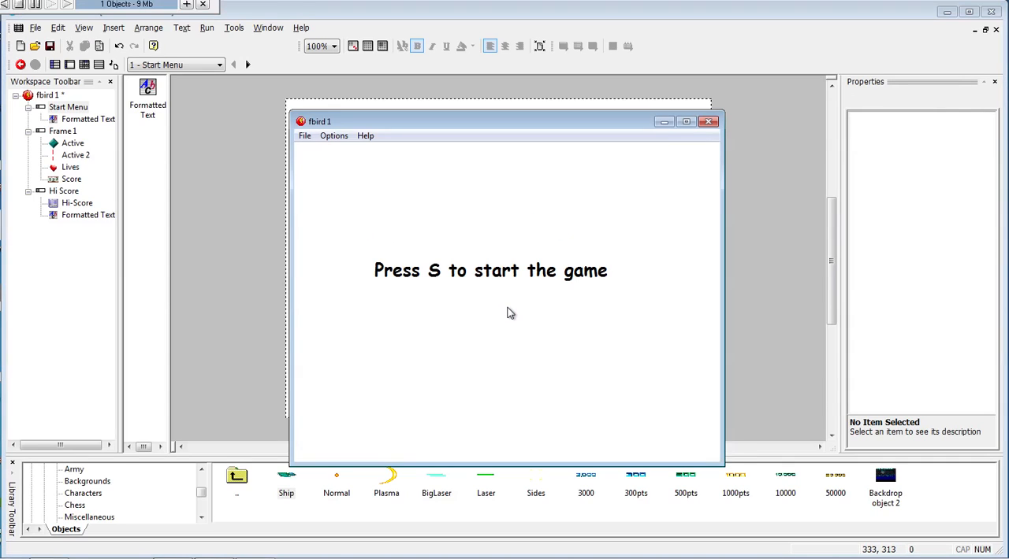
{"action": "key", "text": "s"}
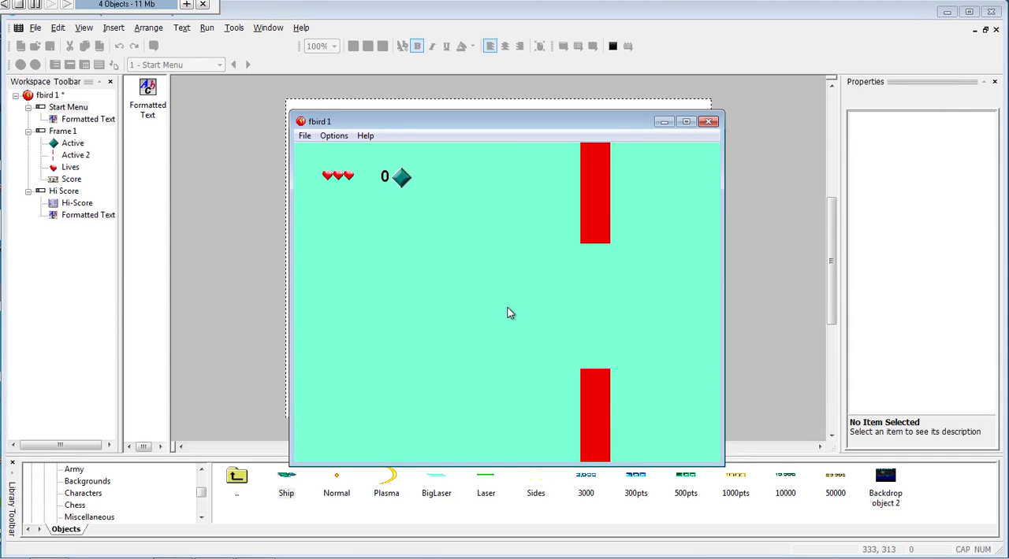
{"action": "key", "text": "space"}
{"action": "key", "text": "space"}
{"action": "key", "text": "space"}
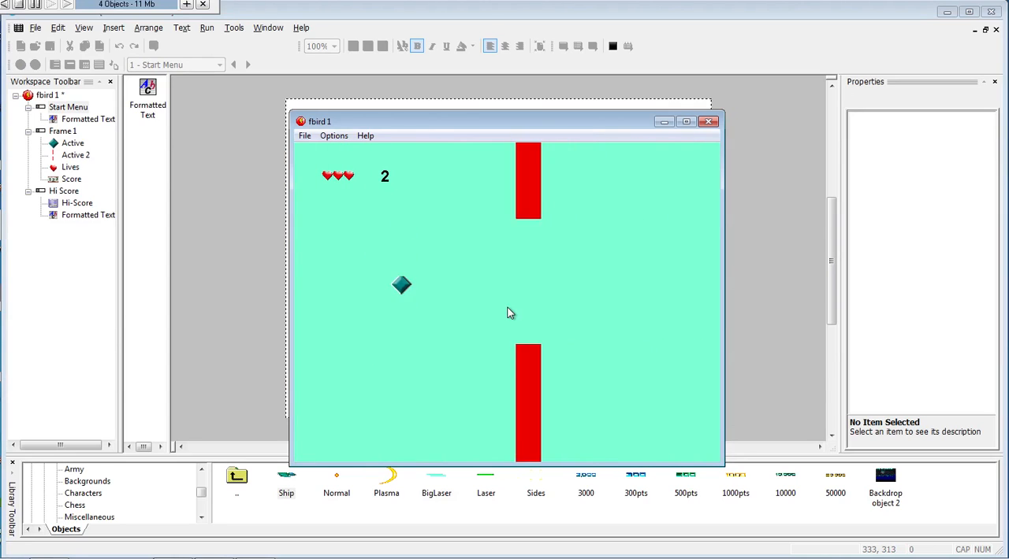
{"action": "key", "text": "space"}
{"action": "key", "text": "space"}
{"action": "key", "text": "space"}
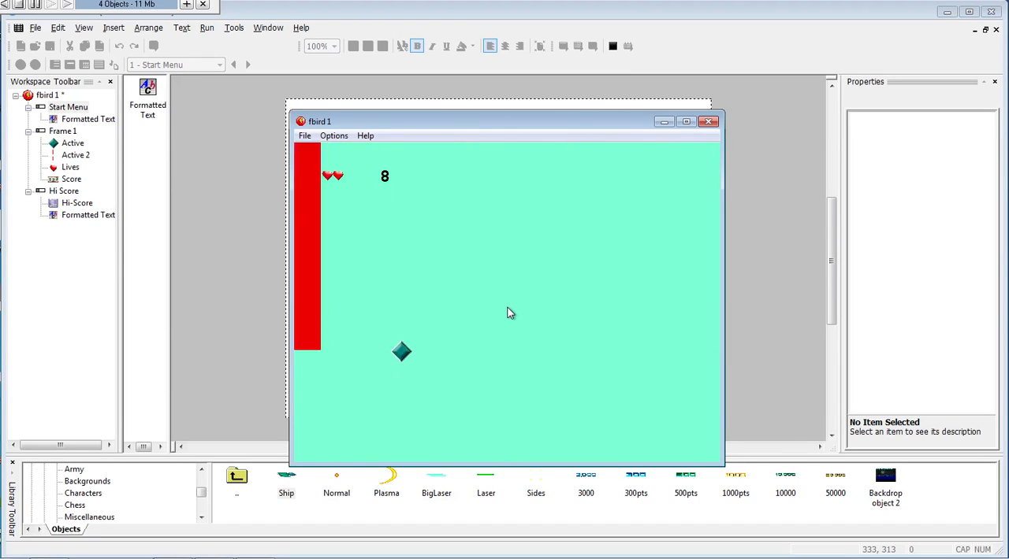
{"action": "key", "text": "space"}
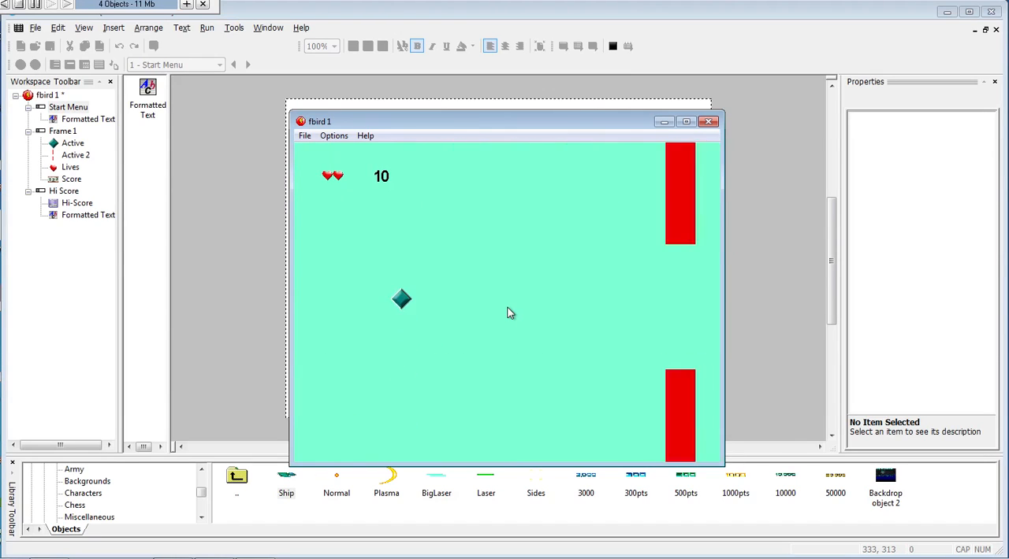
{"action": "key", "text": "space"}
{"action": "key", "text": "space"}
{"action": "key", "text": "space"}
{"action": "key", "text": "space"}
{"action": "key", "text": "space"}
{"action": "key", "text": "space"}
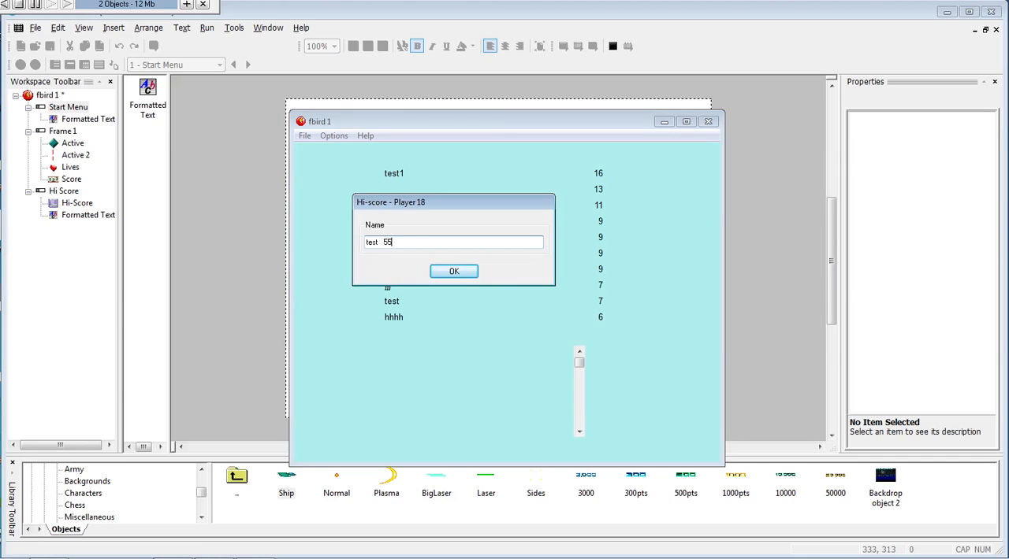
{"action": "left_click", "coordinate": [455, 272]}
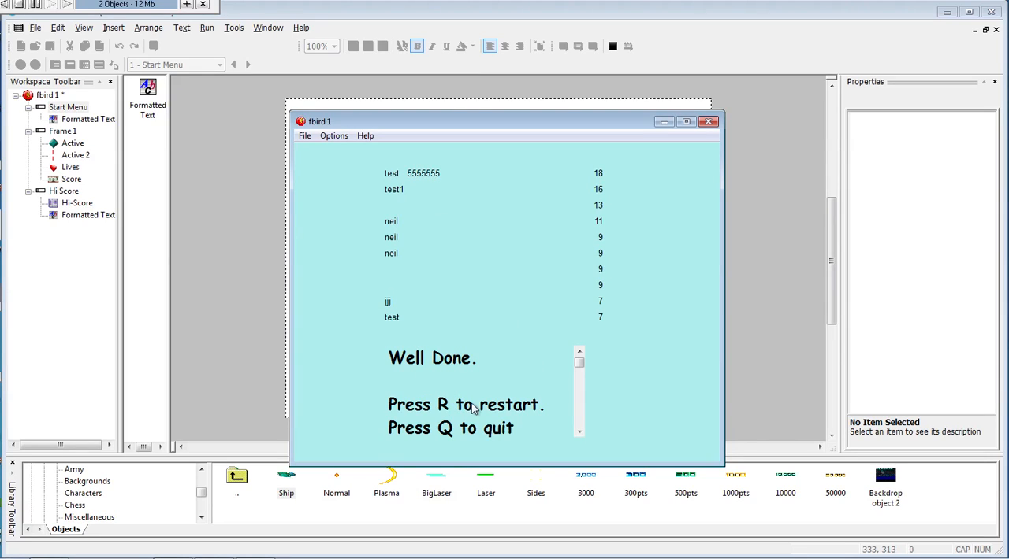
- Scroll the Well Done message, test restarting with R and starting with S, play briefly, and close the test run
{"action": "mouse_move", "coordinate": [579, 367]}
{"action": "left_mouse_down"}
{"action": "mouse_move", "coordinate": [583, 409]}
{"action": "mouse_move", "coordinate": [581, 354]}
{"action": "left_mouse_up"}
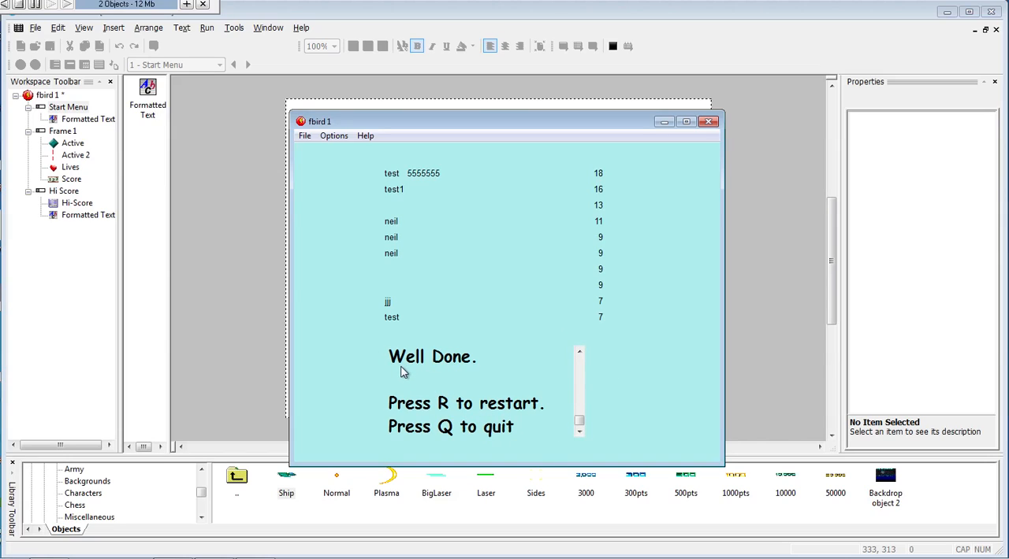
{"action": "key", "text": "r"}
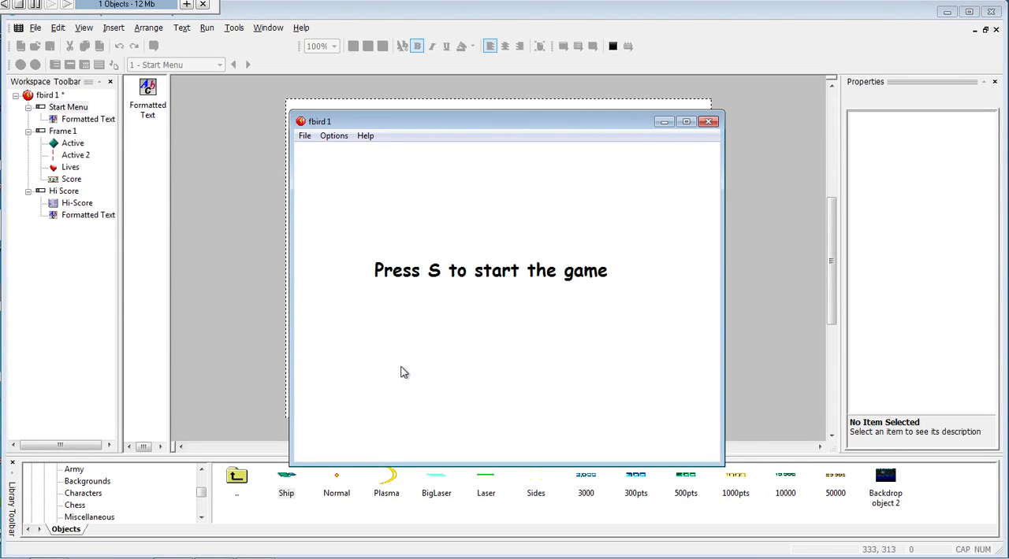
{"action": "key", "text": "s"}
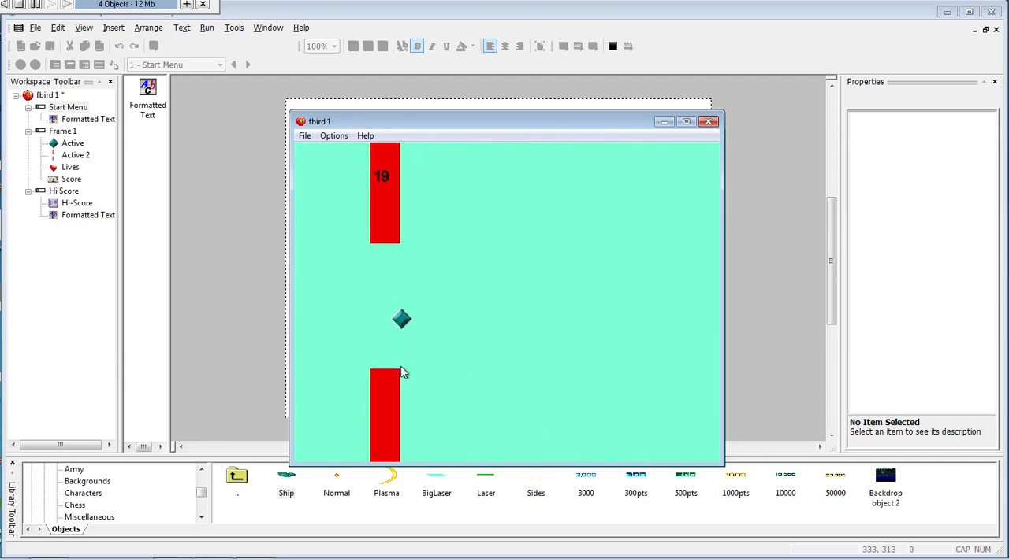
{"action": "key", "text": "space"}
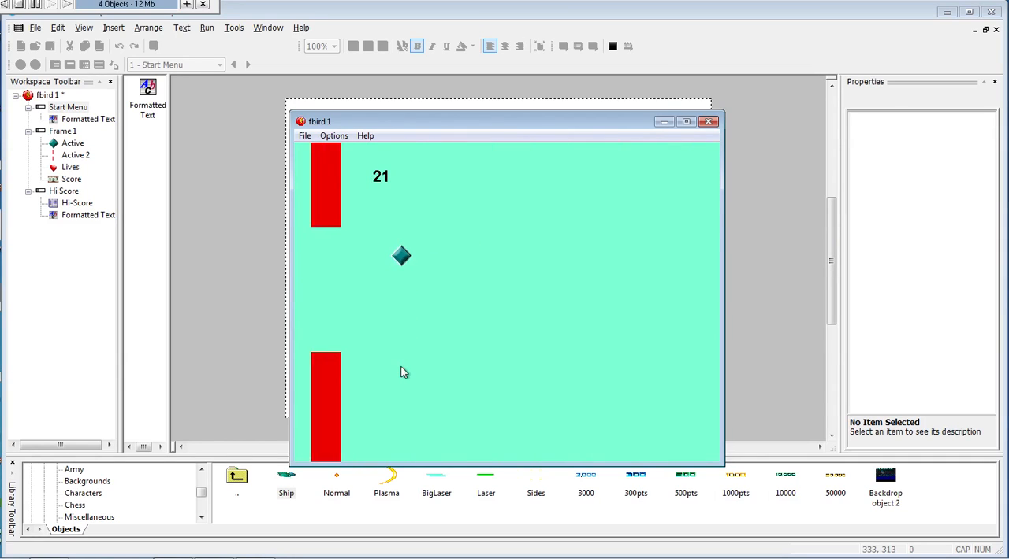
{"action": "key", "text": "space"}
{"action": "key", "text": "space"}
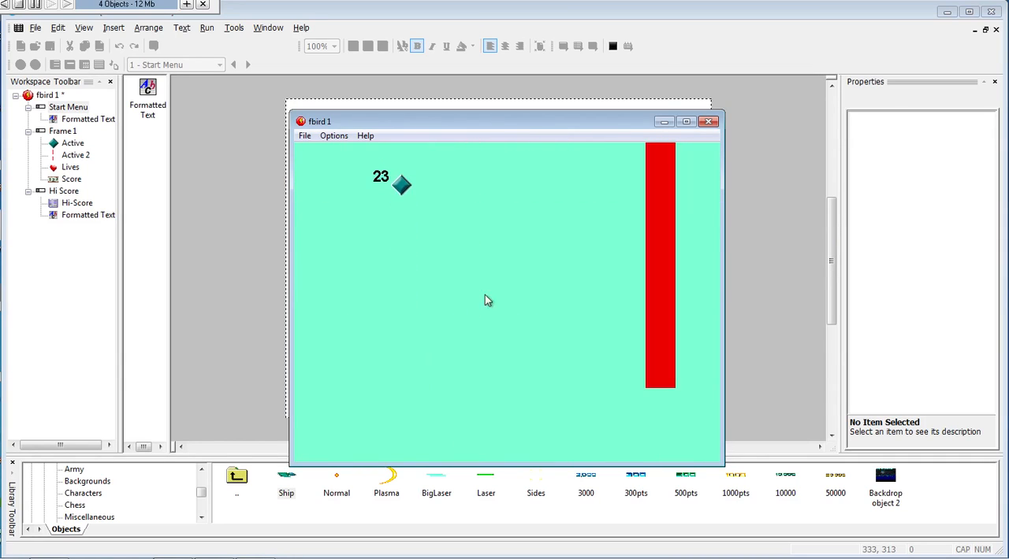
{"action": "key", "text": "space"}
{"action": "left_click", "coordinate": [708, 122]}
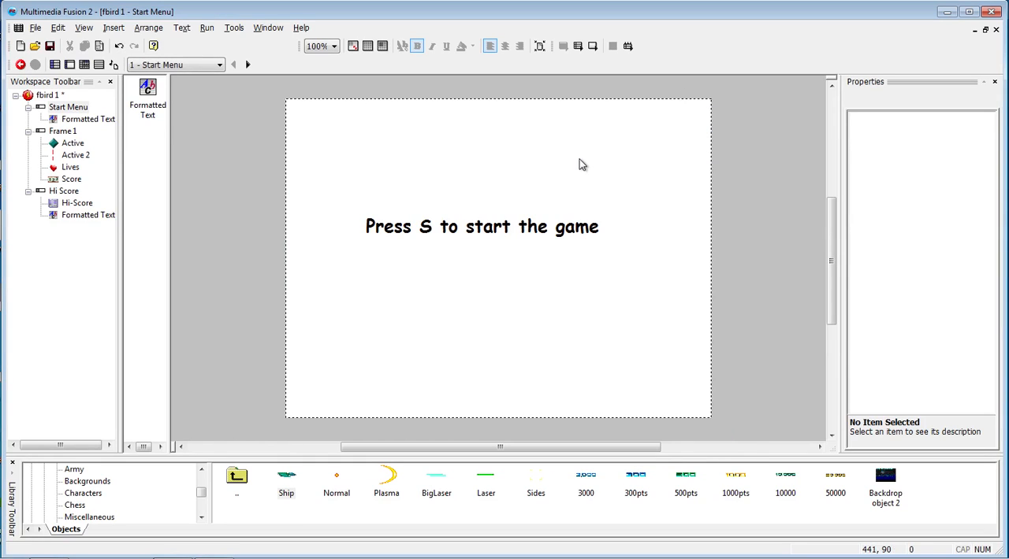
- Run the game once more from the Start Menu frame, start it with S, and close it
{"action": "key", "text": "F7"}
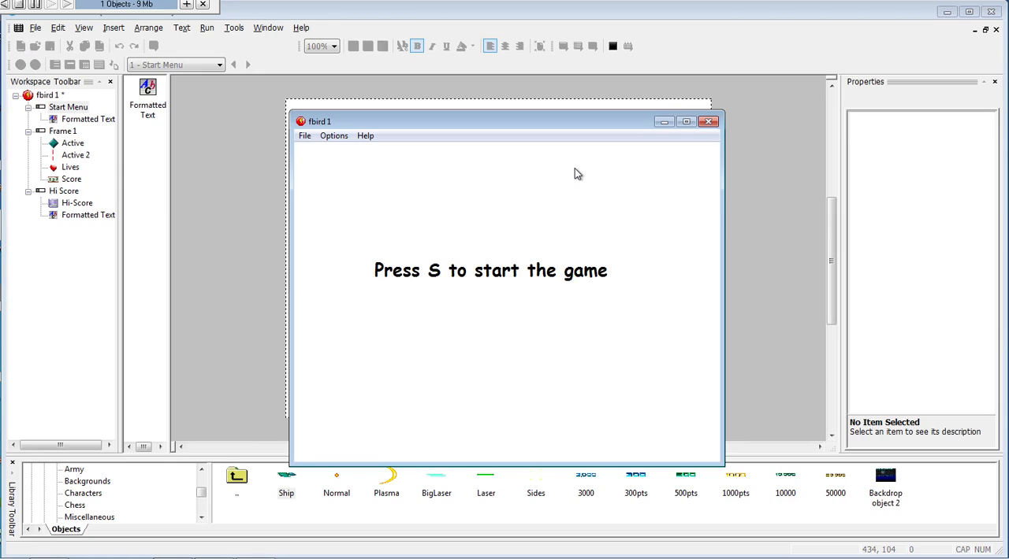
{"action": "key", "text": "s"}
{"action": "key", "text": "space"}
{"action": "left_click", "coordinate": [709, 123]}
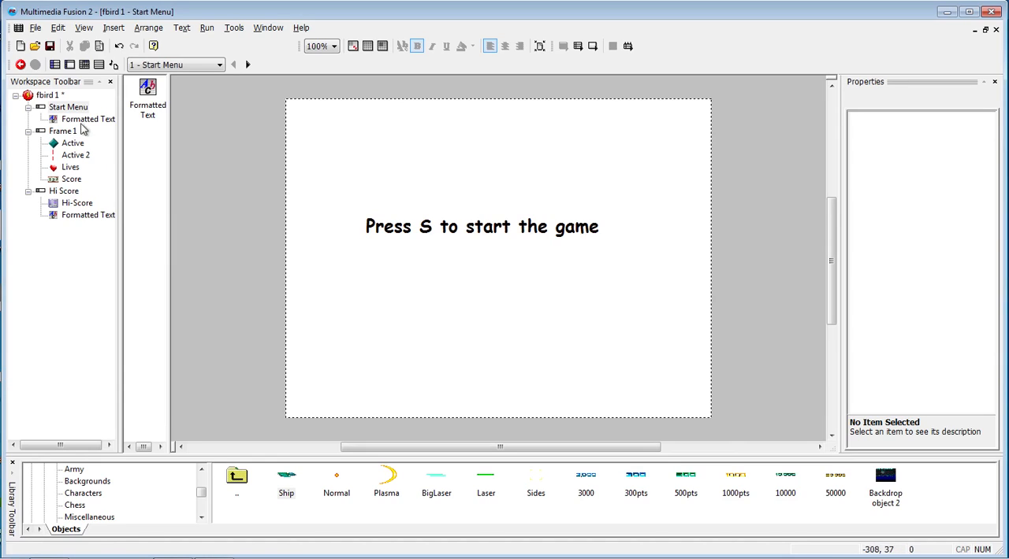
- Open Frame 1 and erase the green diamond picture of the Active object in its image editor
{"action": "left_click", "coordinate": [62, 131]}
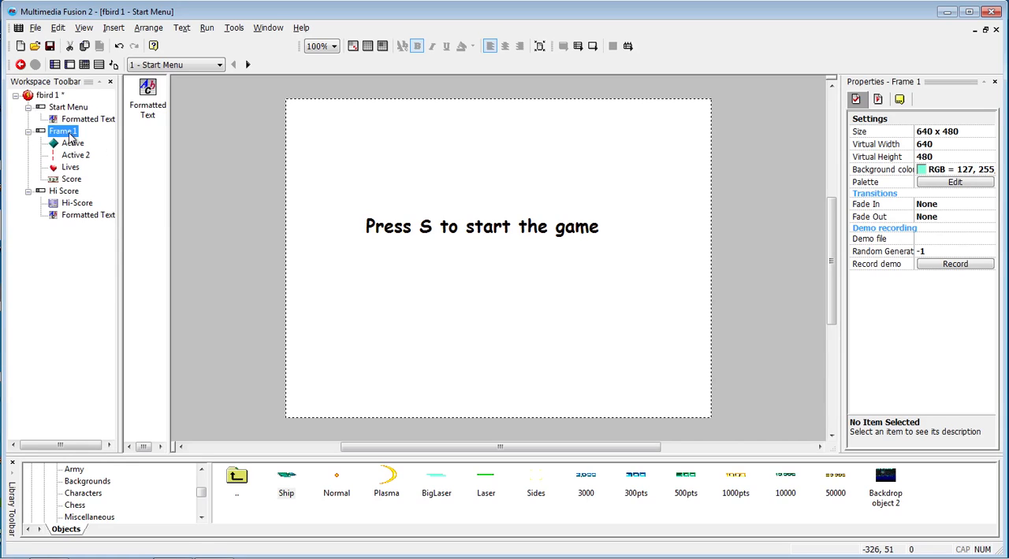
{"action": "double_click", "coordinate": [64, 131]}
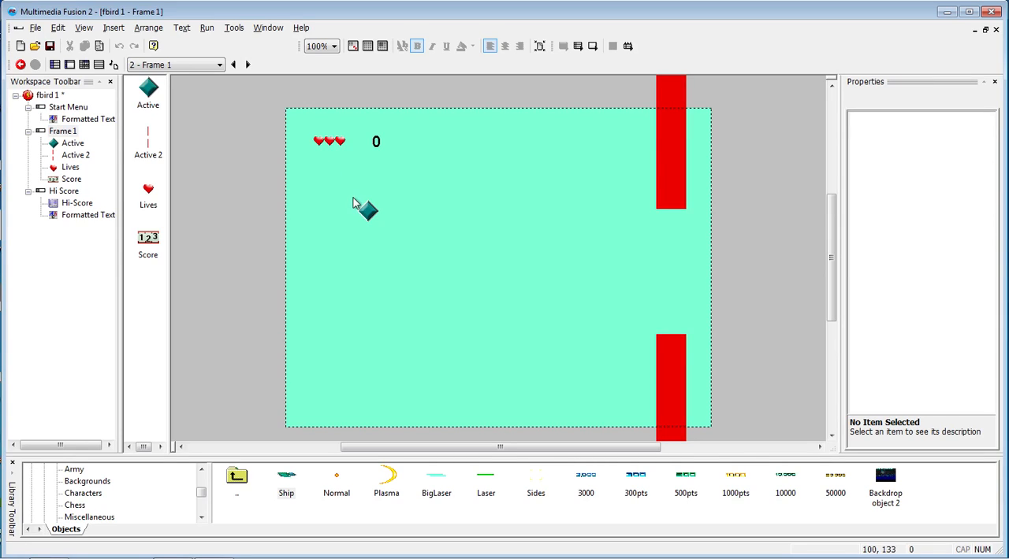
{"action": "left_click", "coordinate": [375, 212]}
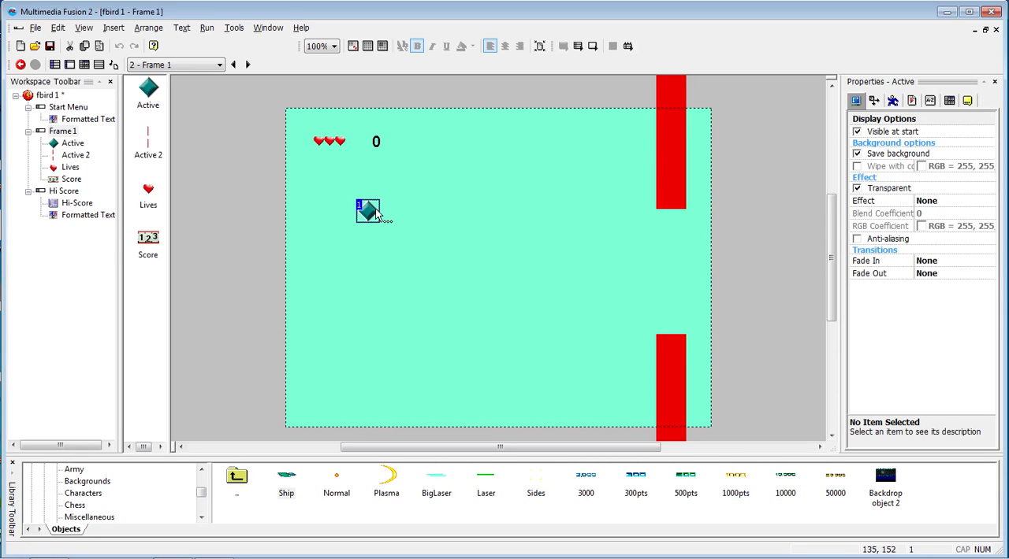
{"action": "left_click", "coordinate": [873, 101]}
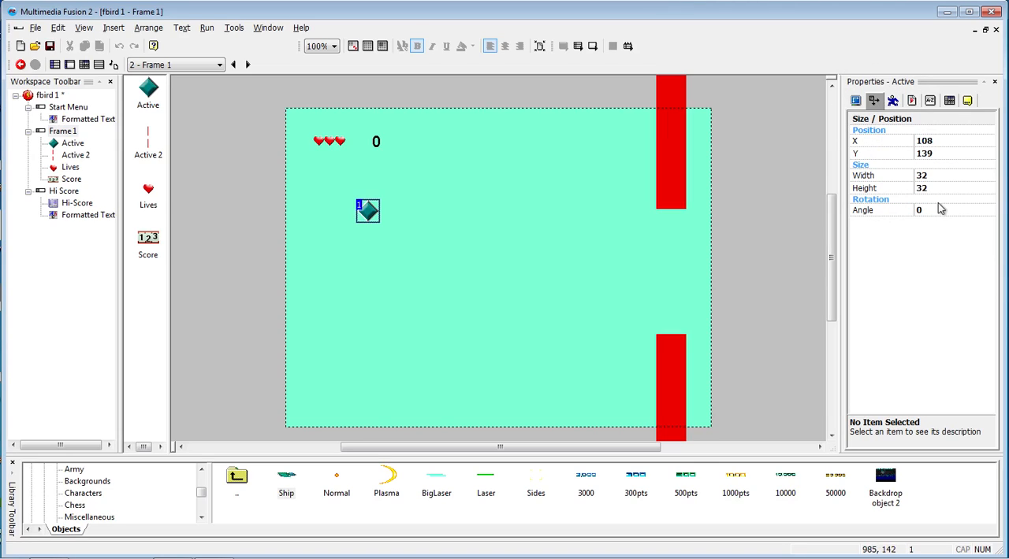
{"action": "double_click", "coordinate": [371, 212]}
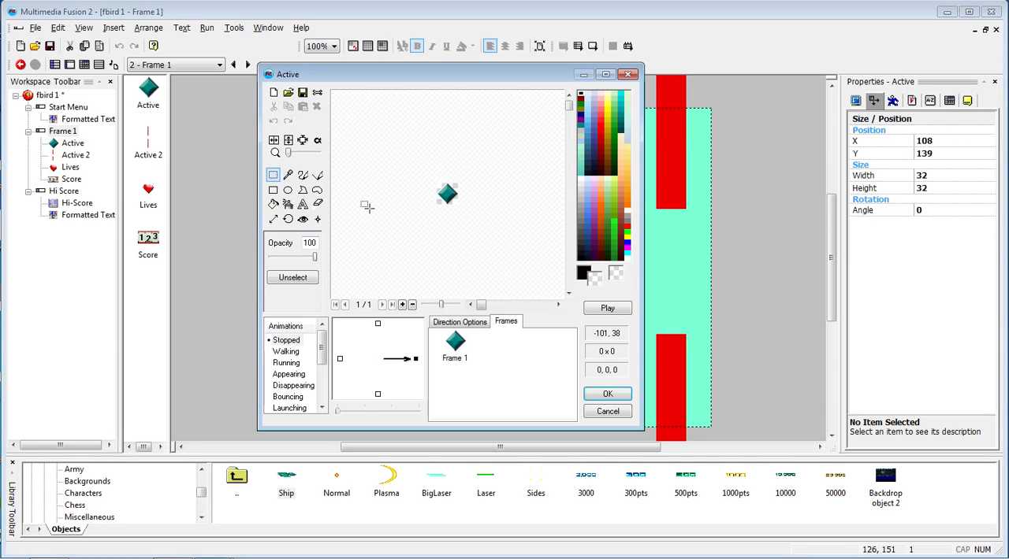
{"action": "left_click_drag", "start_coordinate": [382, 172], "coordinate": [466, 212]}
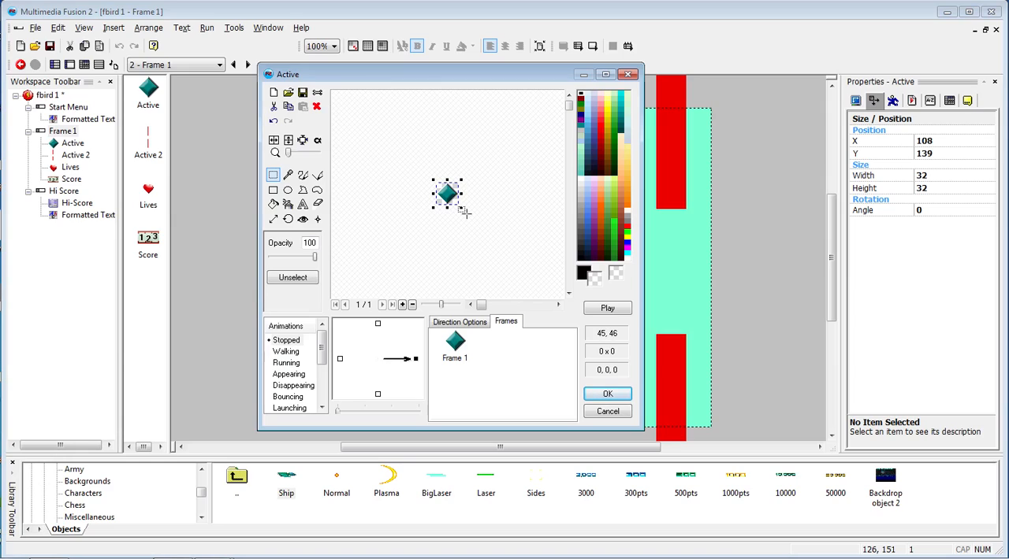
{"action": "key", "text": "Delete"}
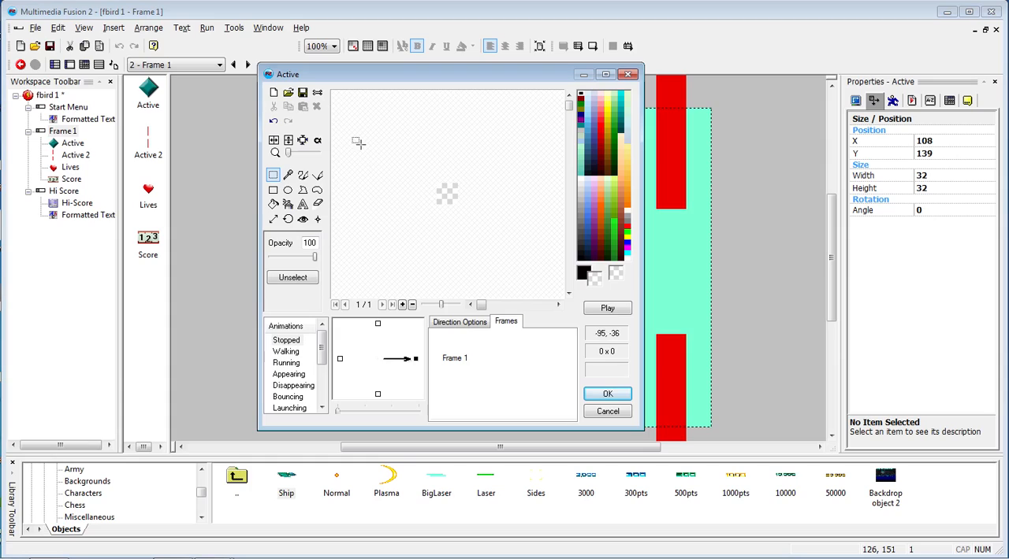
- Choose Beedrill_by_Hydro_King.png from the drill bee folder to import as the Active object's picture
{"action": "left_click", "coordinate": [288, 93]}
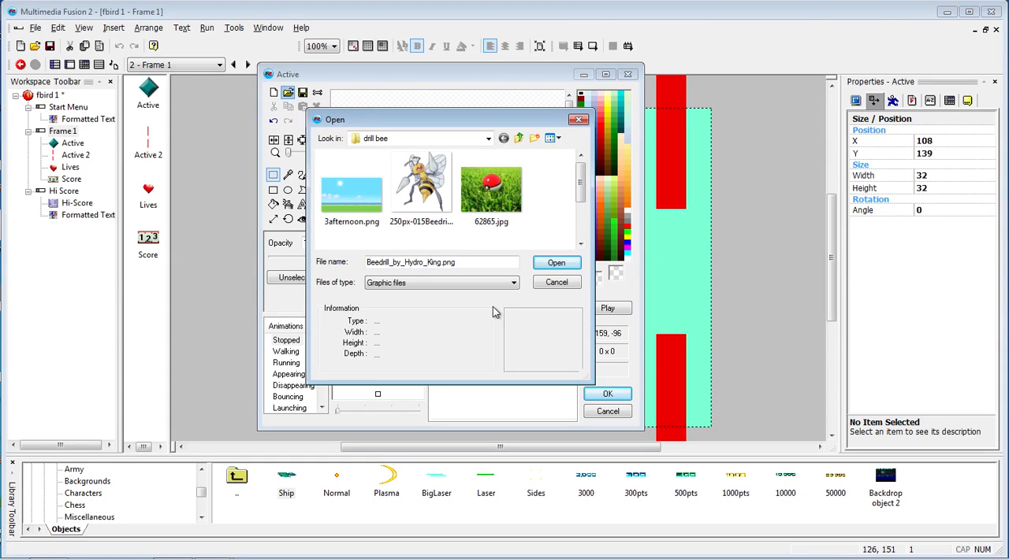
{"action": "left_click_drag", "start_coordinate": [587, 376], "coordinate": [659, 411]}
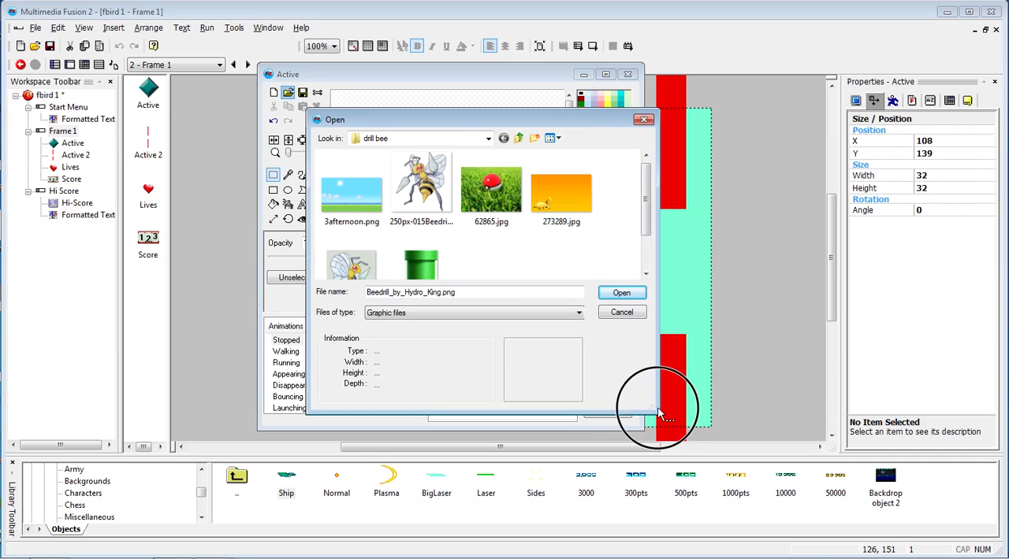
{"action": "left_click_drag", "start_coordinate": [538, 126], "coordinate": [529, 104]}
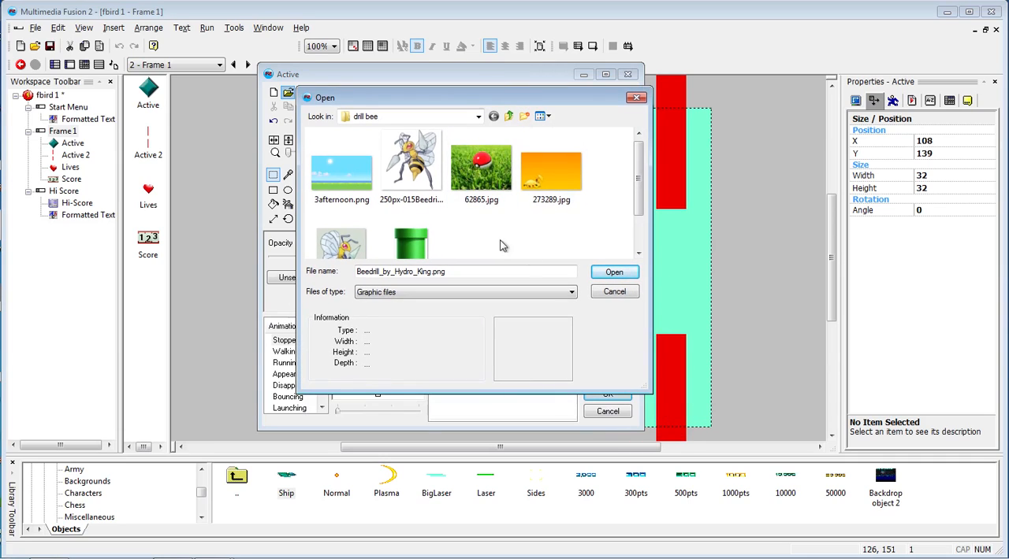
{"action": "left_click_drag", "start_coordinate": [639, 204], "coordinate": [638, 235]}
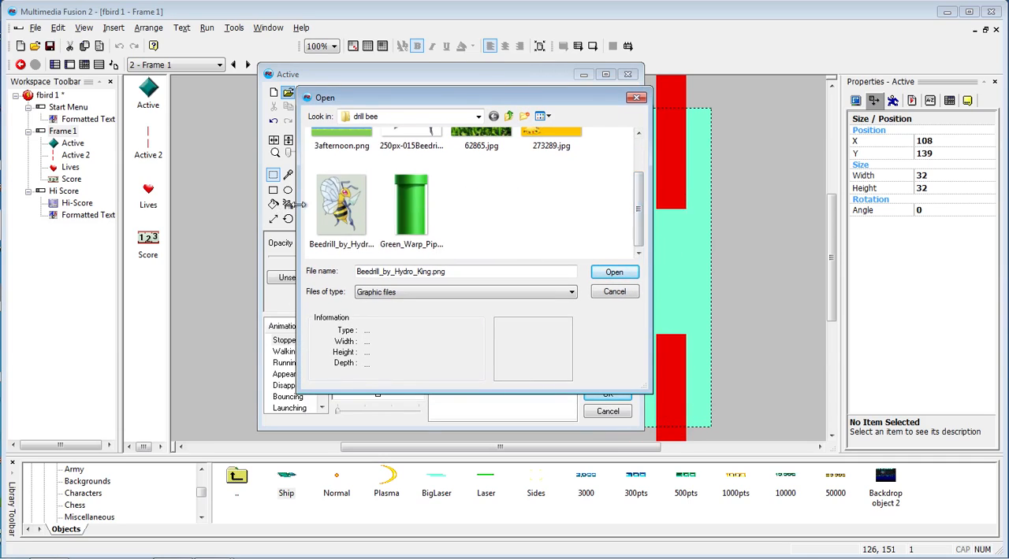
{"action": "double_click", "coordinate": [331, 207]}
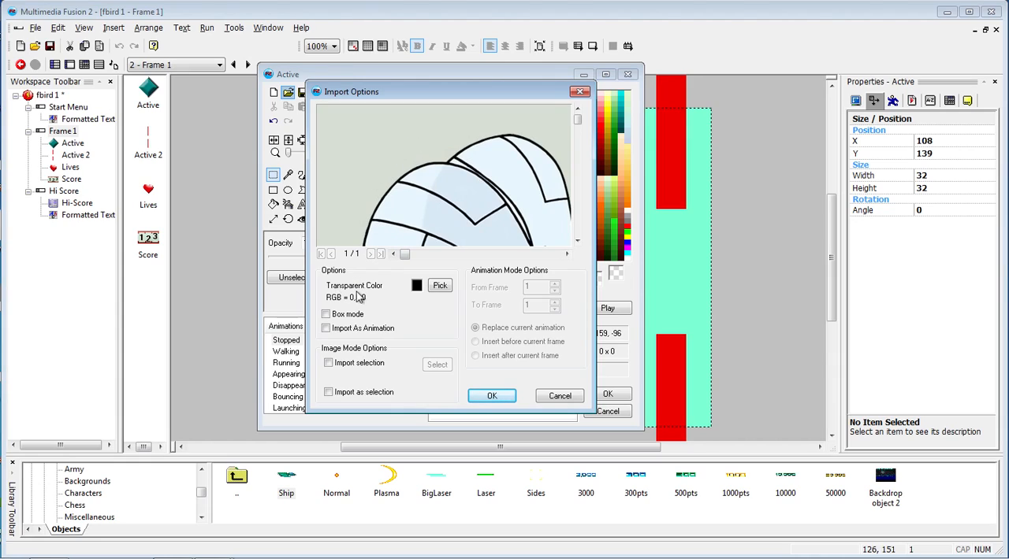
- Import the bee with its grey background colour RGB 214,222,211 as the transparent colour, and apply it to the Active object
{"action": "left_click", "coordinate": [439, 285]}
{"action": "left_click", "coordinate": [354, 134]}
{"action": "left_click", "coordinate": [439, 285]}
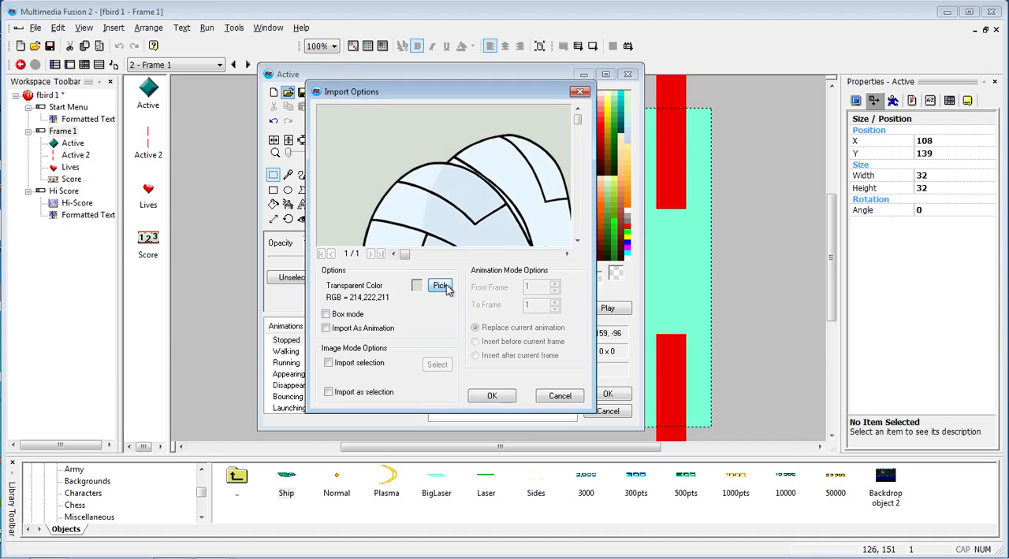
{"action": "left_click", "coordinate": [356, 139]}
{"action": "left_click", "coordinate": [492, 395]}
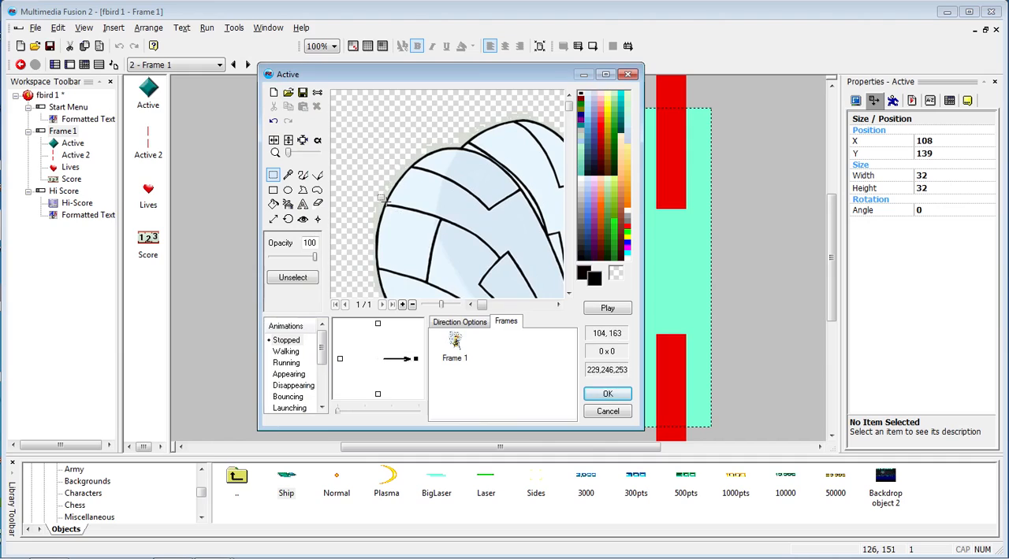
{"action": "left_click", "coordinate": [607, 394]}
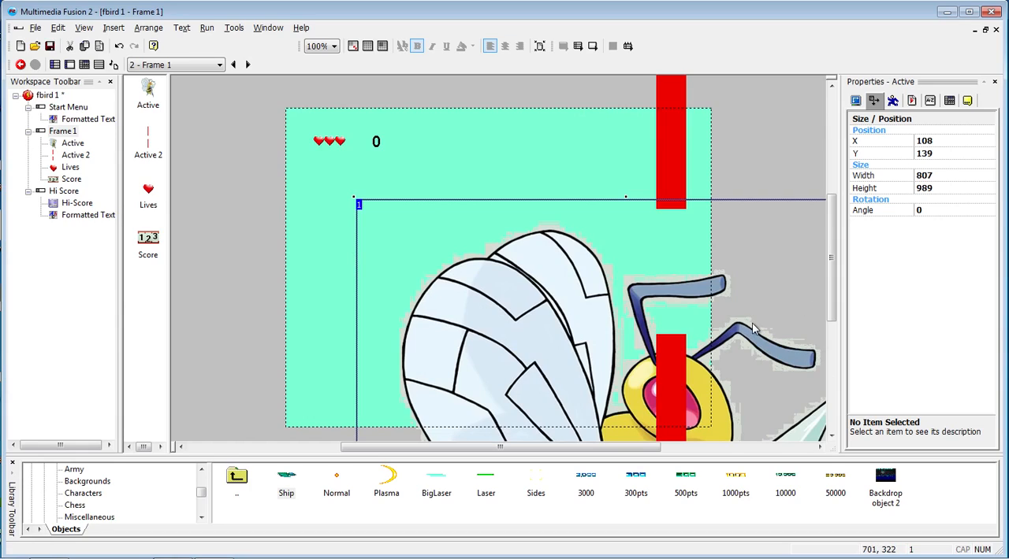
- Set the bee object's width to 45 and height to 45
{"action": "left_click", "coordinate": [933, 175]}
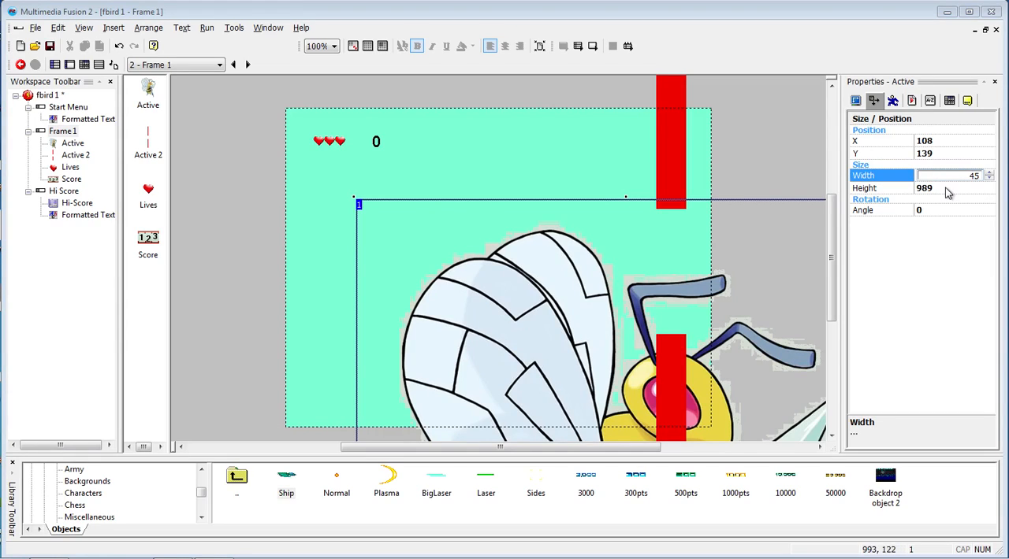
{"action": "left_click", "coordinate": [940, 188]}
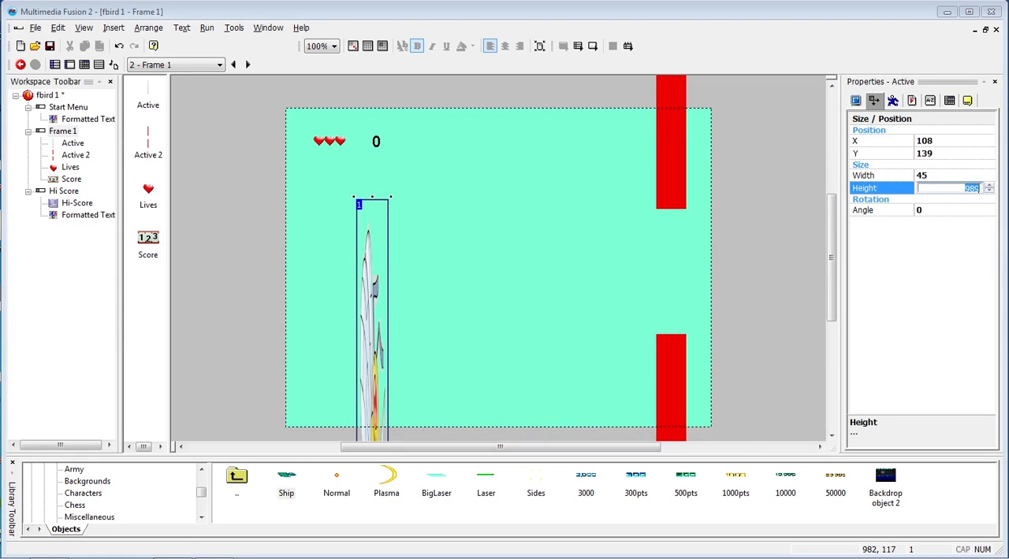
{"action": "left_click", "coordinate": [874, 102]}
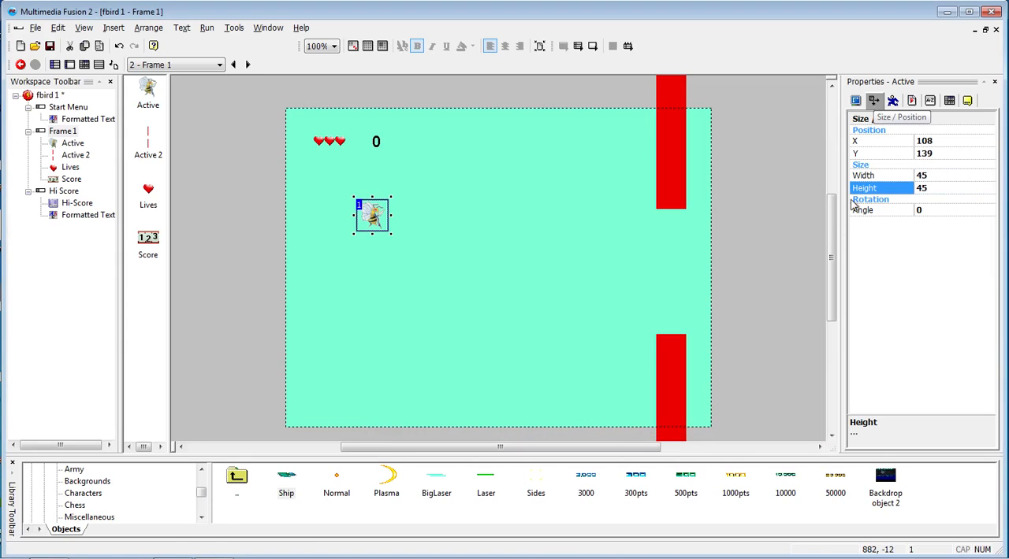
- Rotate the bee object to an angle of about 294 and set its width to 54
{"action": "left_click", "coordinate": [374, 220]}
{"action": "left_click_drag", "start_coordinate": [392, 195], "coordinate": [421, 217]}
{"action": "left_click", "coordinate": [940, 175]}
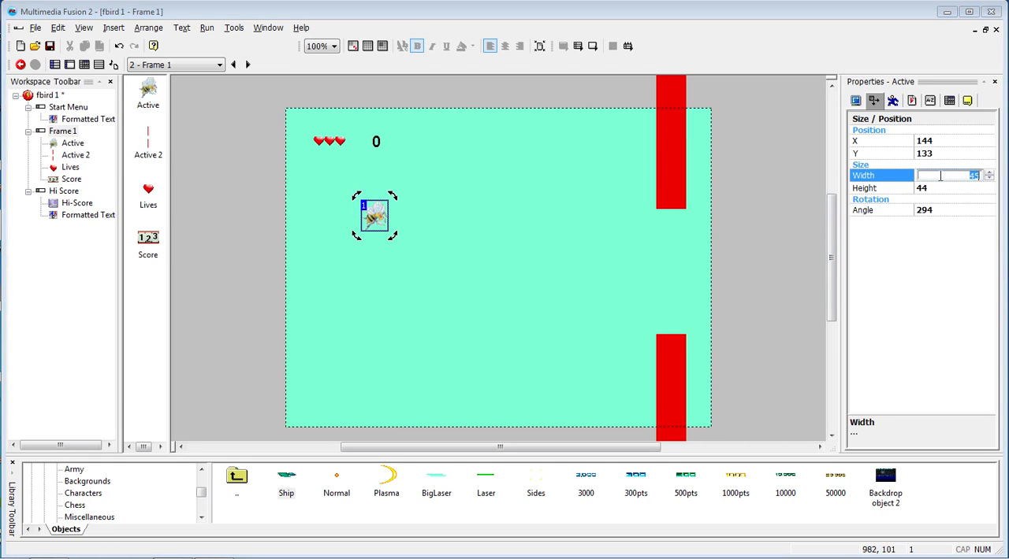
{"action": "type", "text": "54"}
{"action": "left_click", "coordinate": [932, 276]}
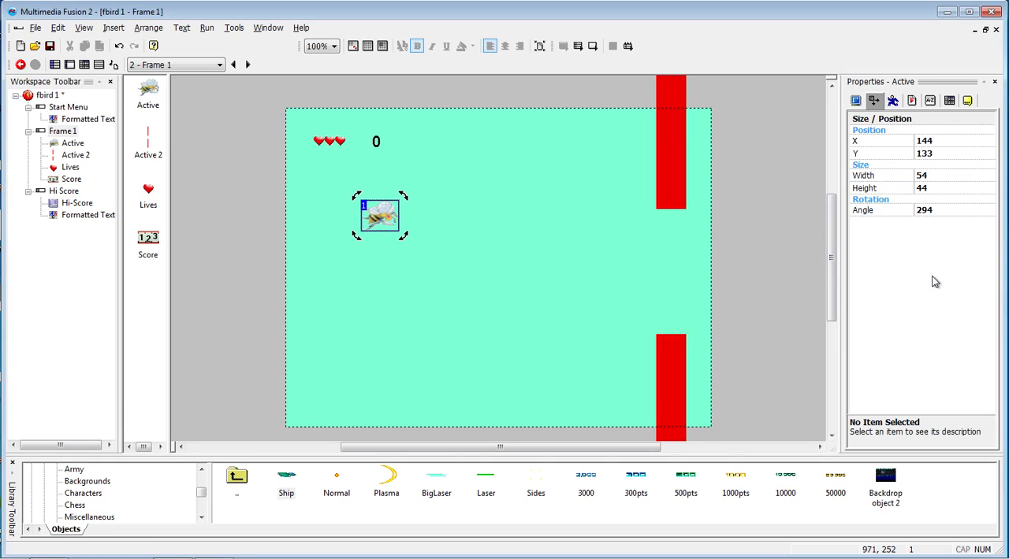
- Set the bee object's height to 45 and deselect it
{"action": "left_click", "coordinate": [920, 187]}
{"action": "type", "text": "45"}
{"action": "left_click", "coordinate": [944, 319]}
{"action": "left_click", "coordinate": [376, 281]}
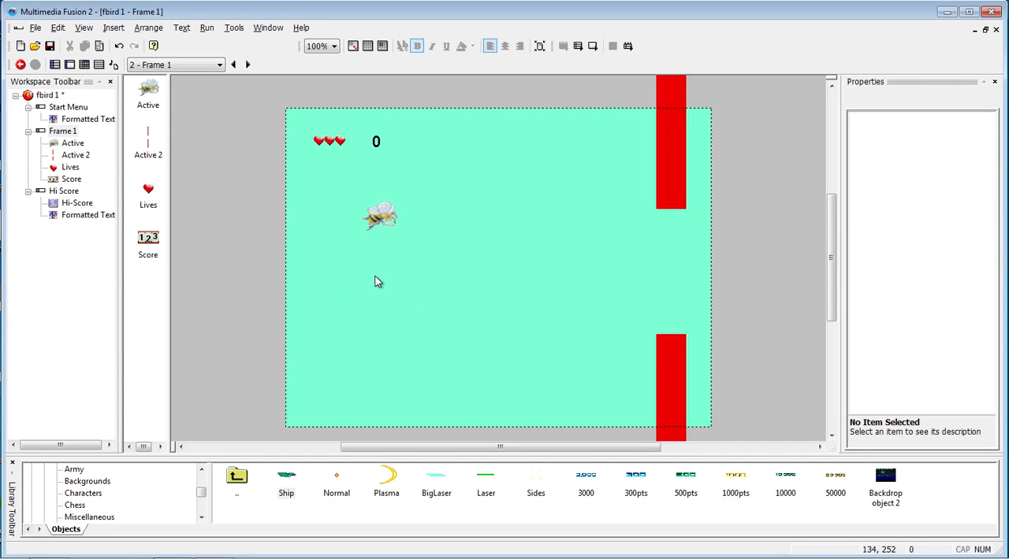
- Run Frame 1 and test how the resized bee flies past the red pipes, and close the game window
{"action": "key", "text": "F8"}
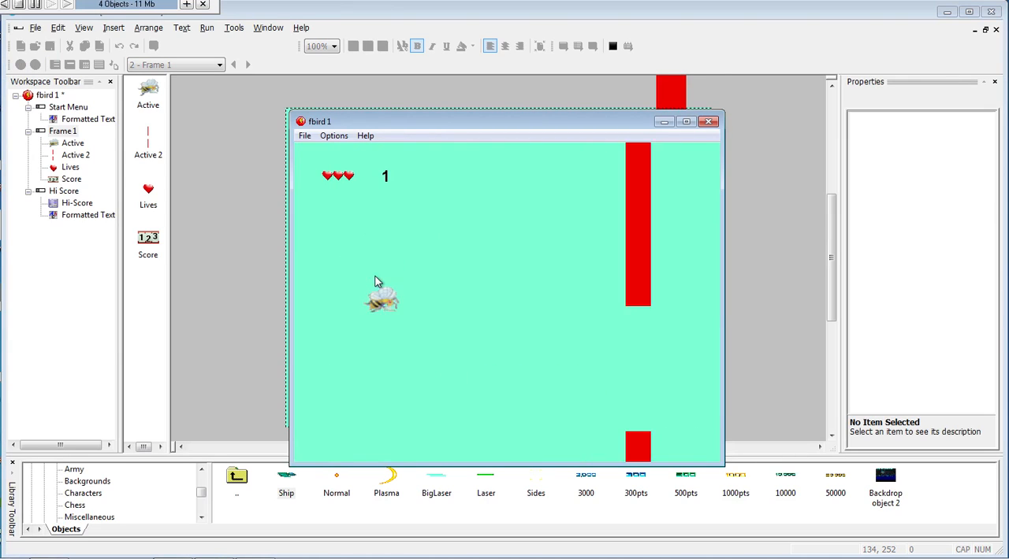
{"action": "key", "text": "space"}
{"action": "key", "text": "space"}
{"action": "key", "text": "space"}
{"action": "key", "text": "space"}
{"action": "key", "text": "space"}
{"action": "key", "text": "space"}
{"action": "key", "text": "space"}
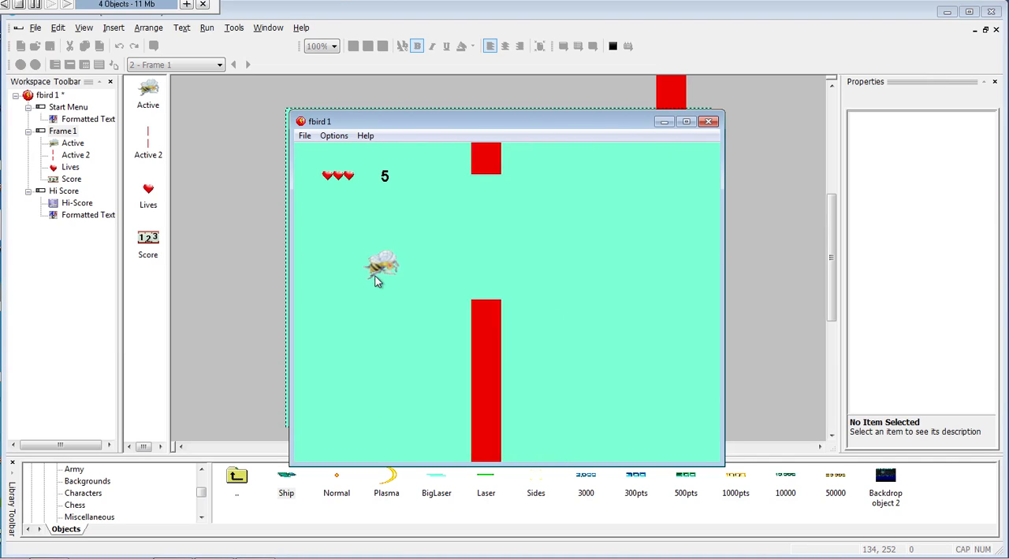
{"action": "key", "text": "space"}
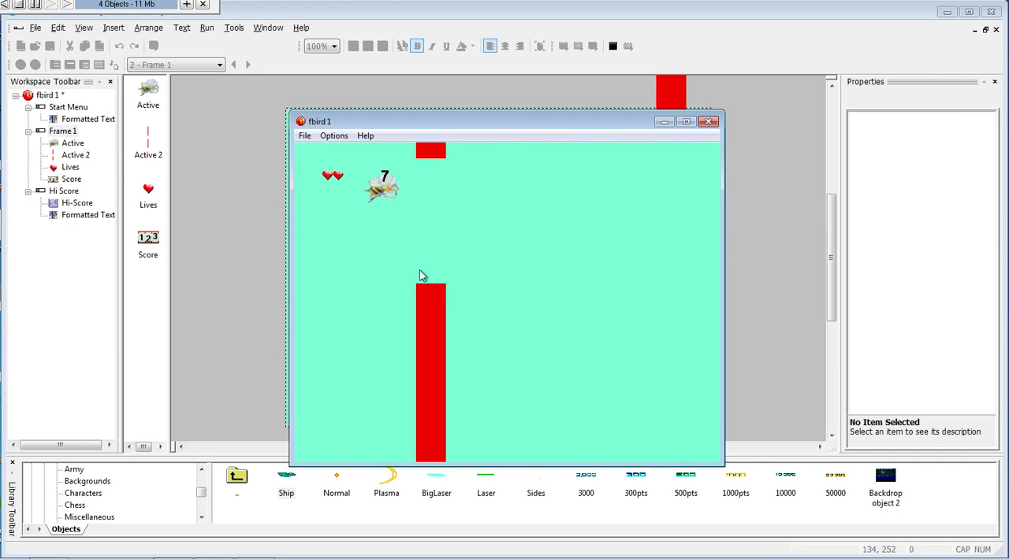
{"action": "key", "text": "space"}
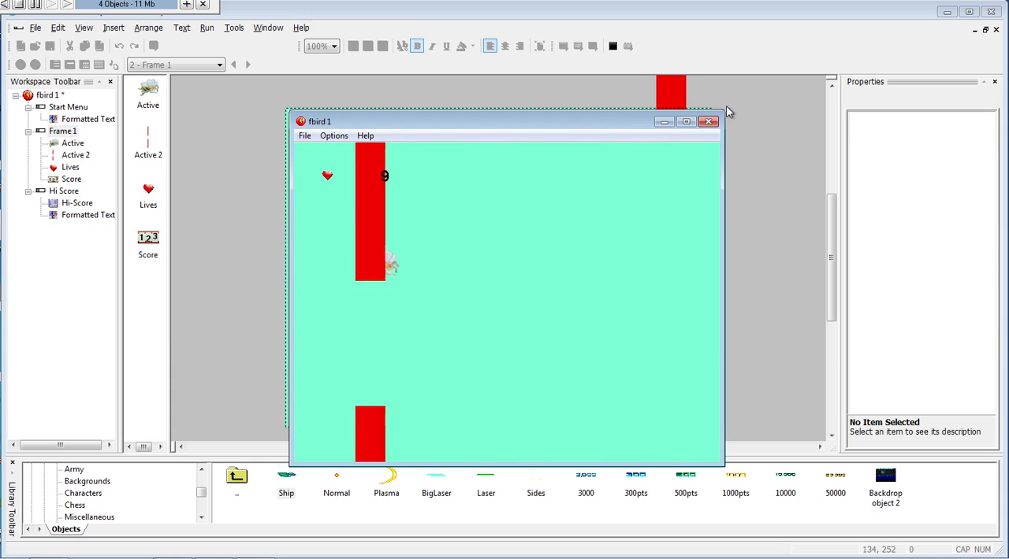
{"action": "left_click", "coordinate": [708, 121]}
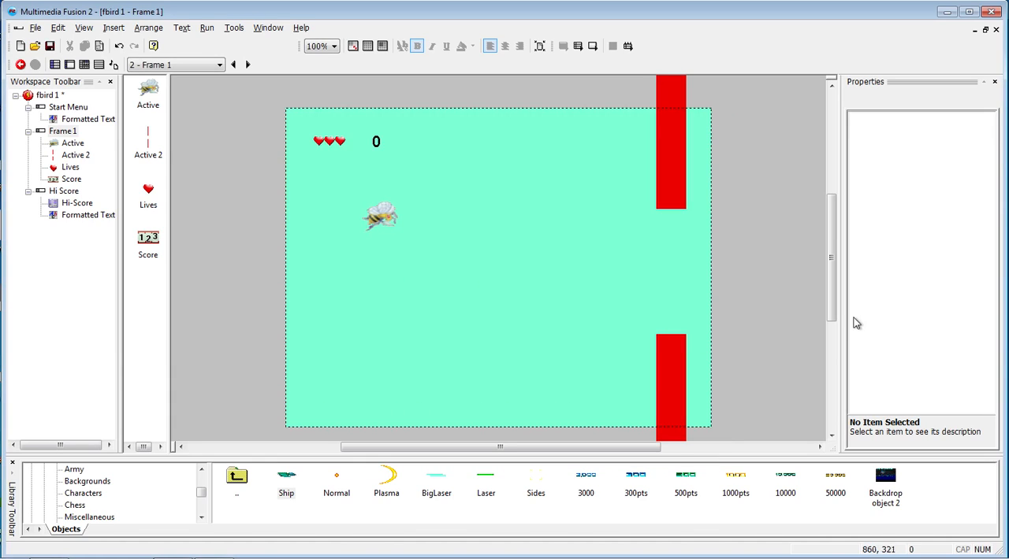
- Set the bee object's width to 60 and height to 60
{"action": "left_click", "coordinate": [398, 227]}
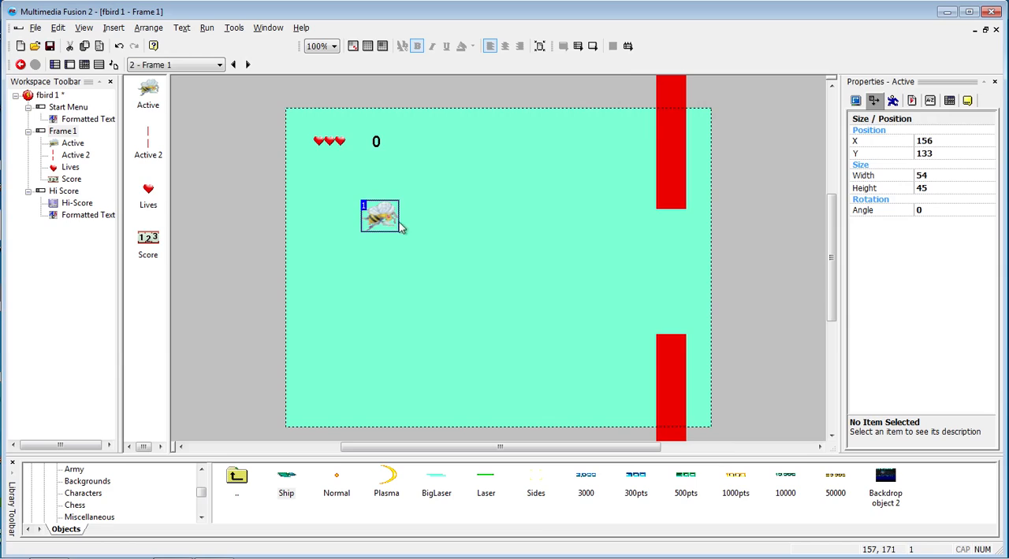
{"action": "left_click", "coordinate": [930, 176]}
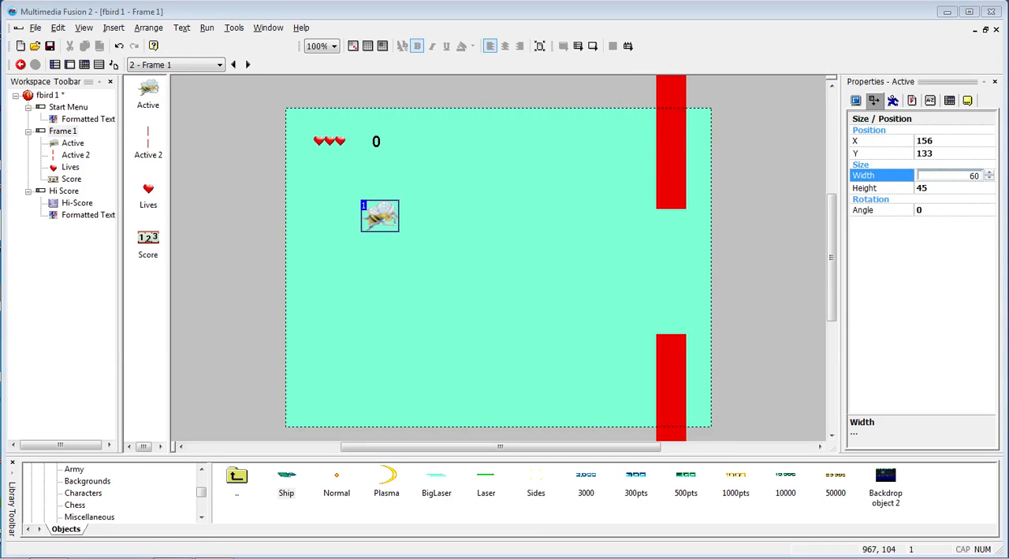
{"action": "left_click", "coordinate": [947, 188]}
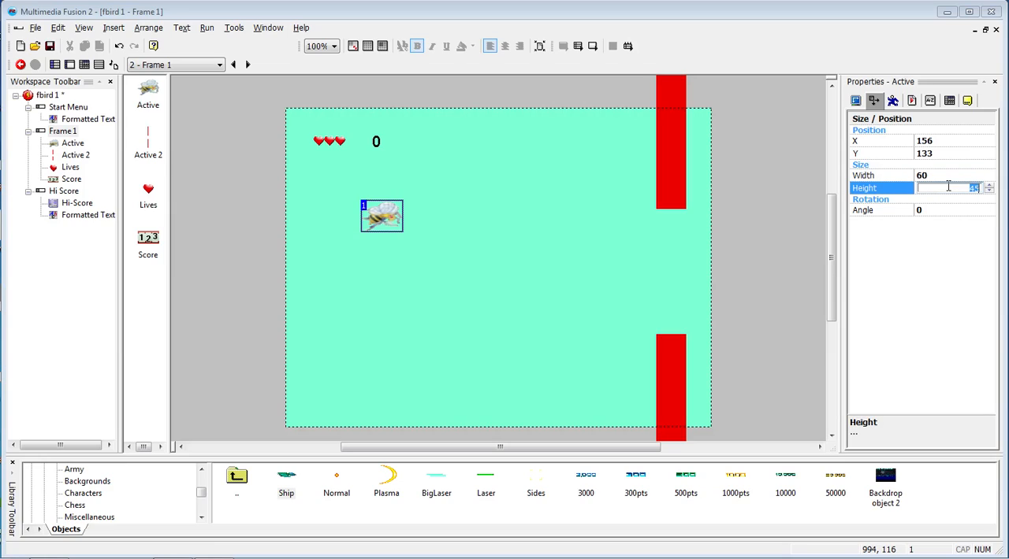
{"action": "key", "text": "Return"}
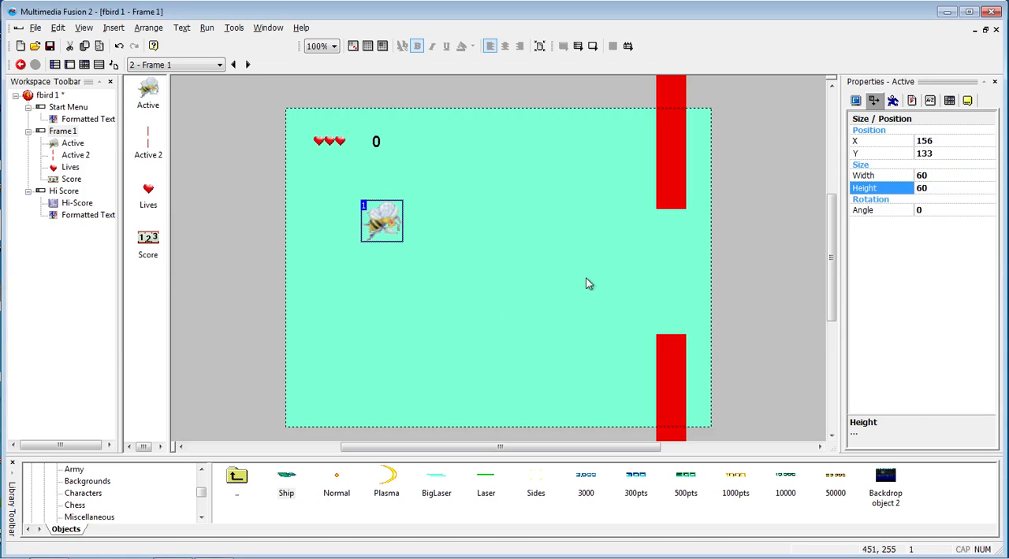
{"action": "left_click", "coordinate": [521, 276]}
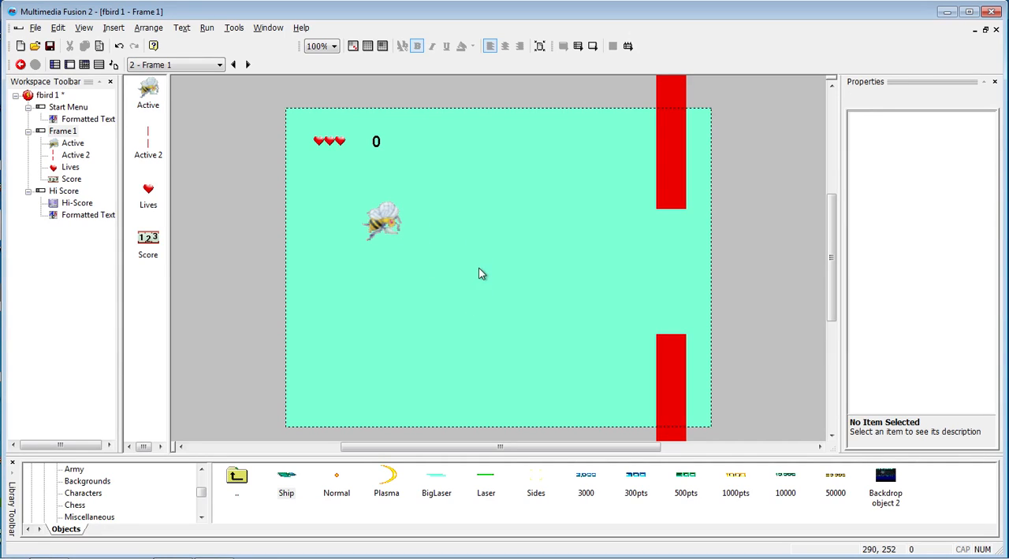
- Insert a Picture object from the Background category into Frame 1, using 3afternoon.png from the drill bee folder
{"action": "right_click", "coordinate": [454, 220]}
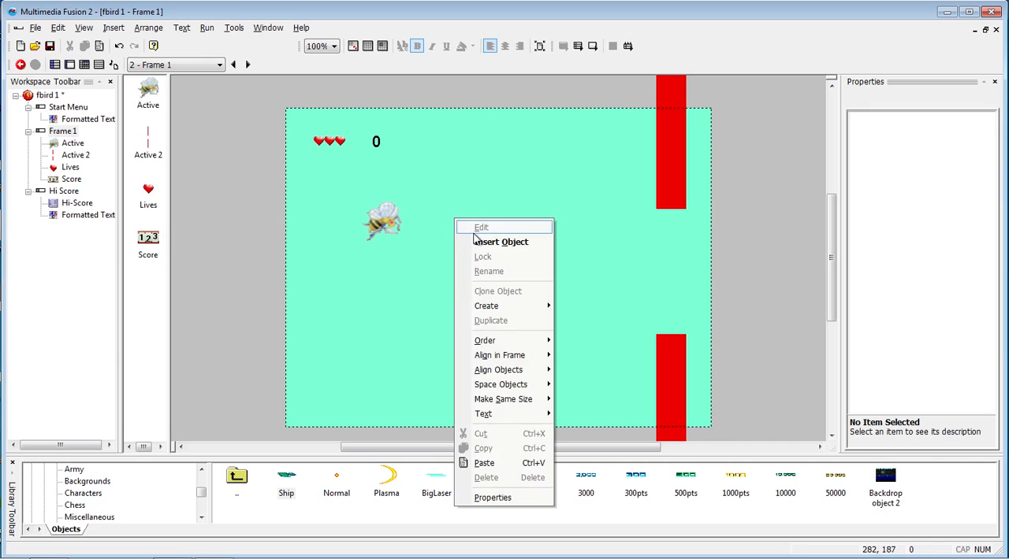
{"action": "left_click", "coordinate": [481, 241]}
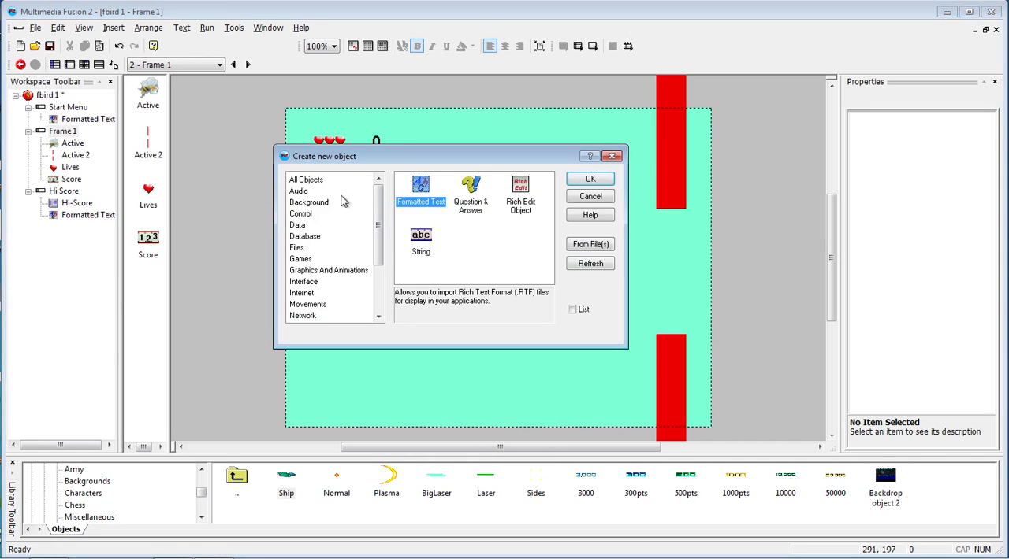
{"action": "left_click", "coordinate": [308, 202]}
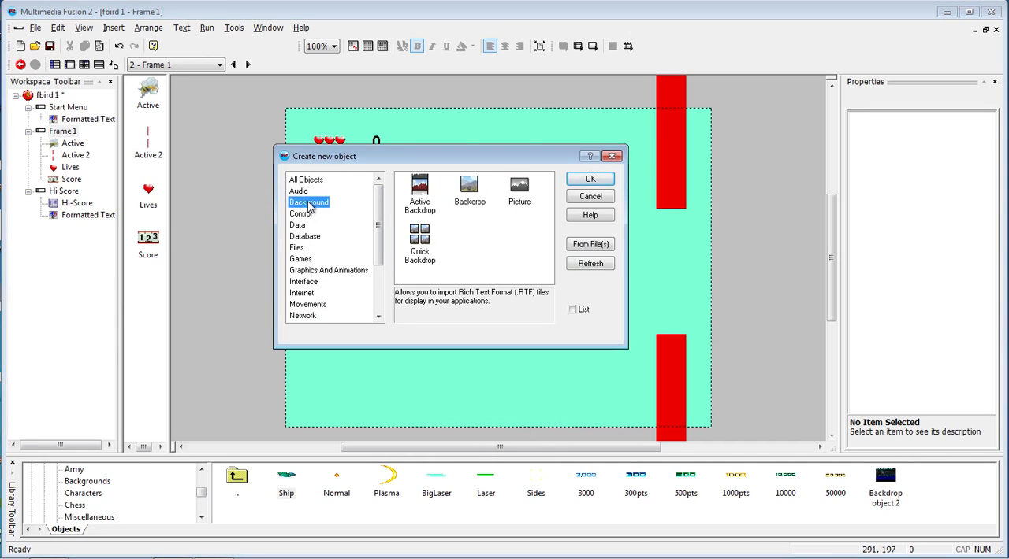
{"action": "left_click", "coordinate": [516, 189]}
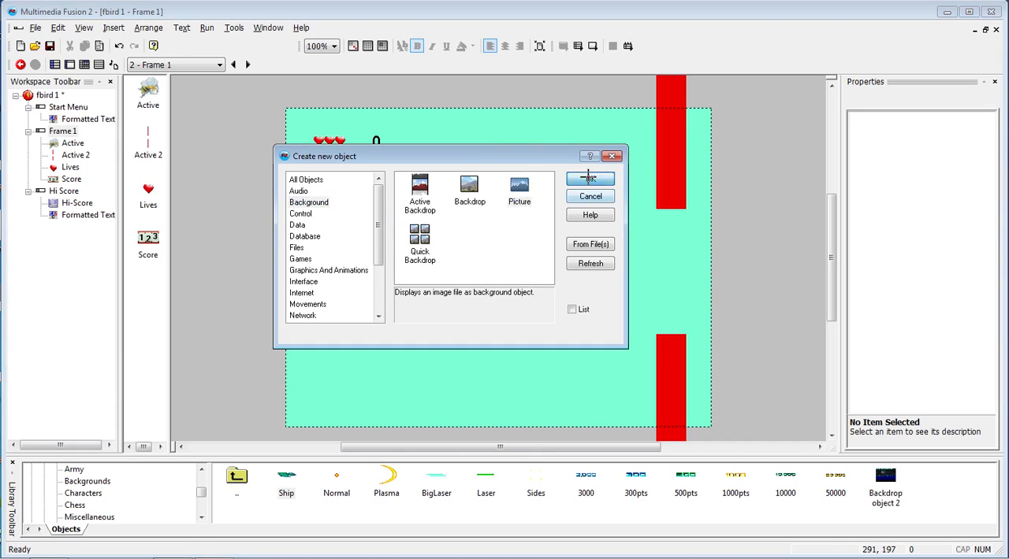
{"action": "left_click", "coordinate": [590, 178]}
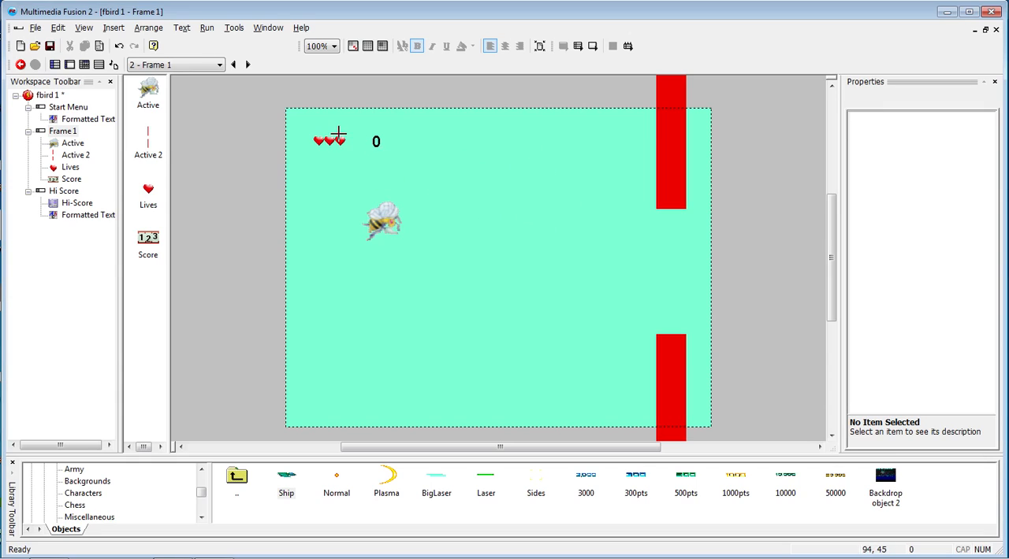
{"action": "left_click", "coordinate": [303, 122]}
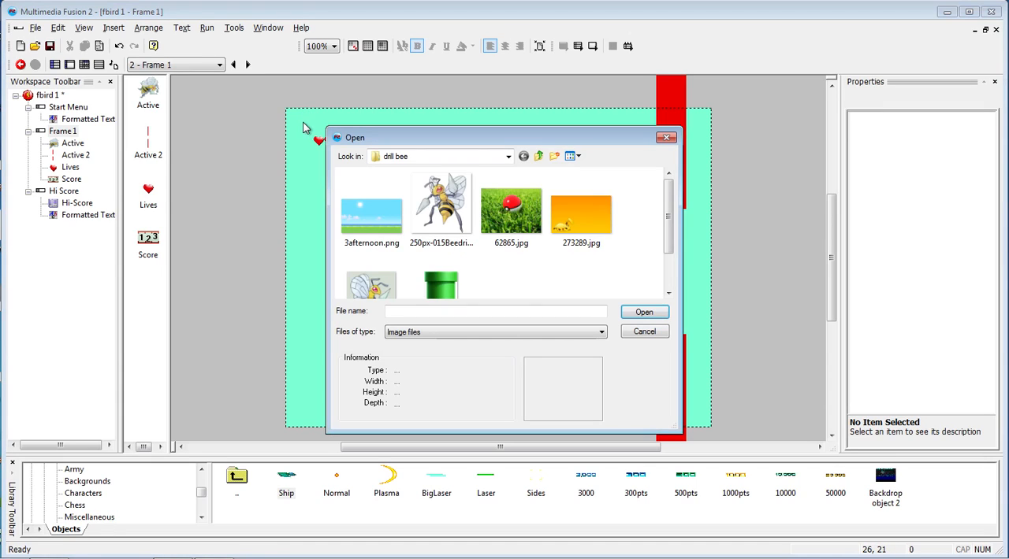
{"action": "double_click", "coordinate": [384, 219]}
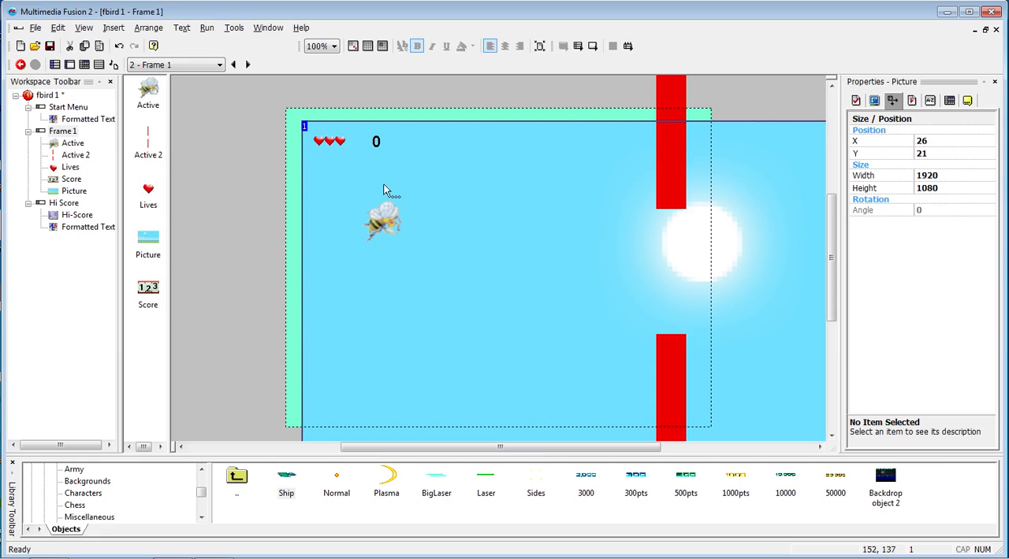
- Resize the background picture to 640 wide and 480 high, and move it to X 1, Y 0 over the frame
{"action": "left_click", "coordinate": [943, 175]}
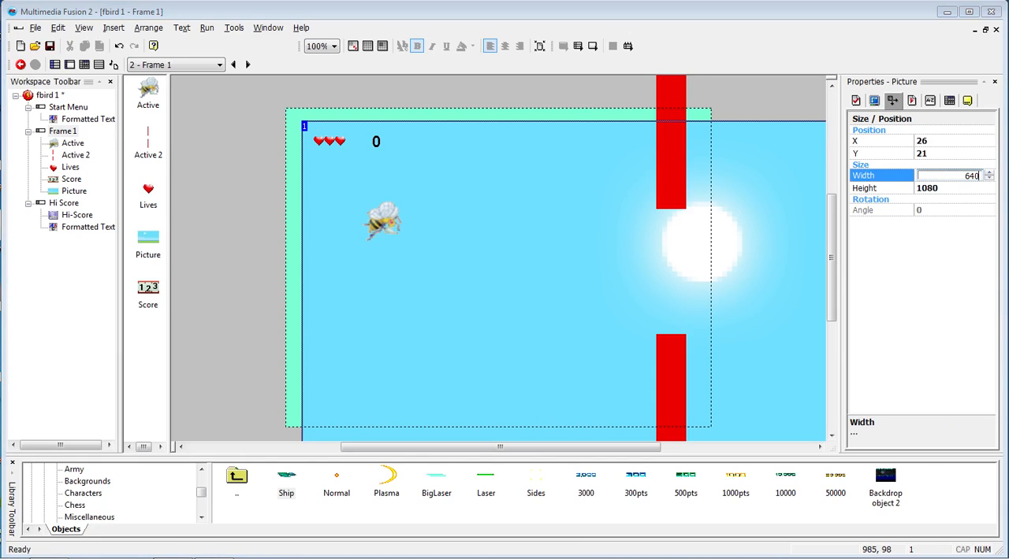
{"action": "type", "text": "640"}
{"action": "left_click", "coordinate": [950, 187]}
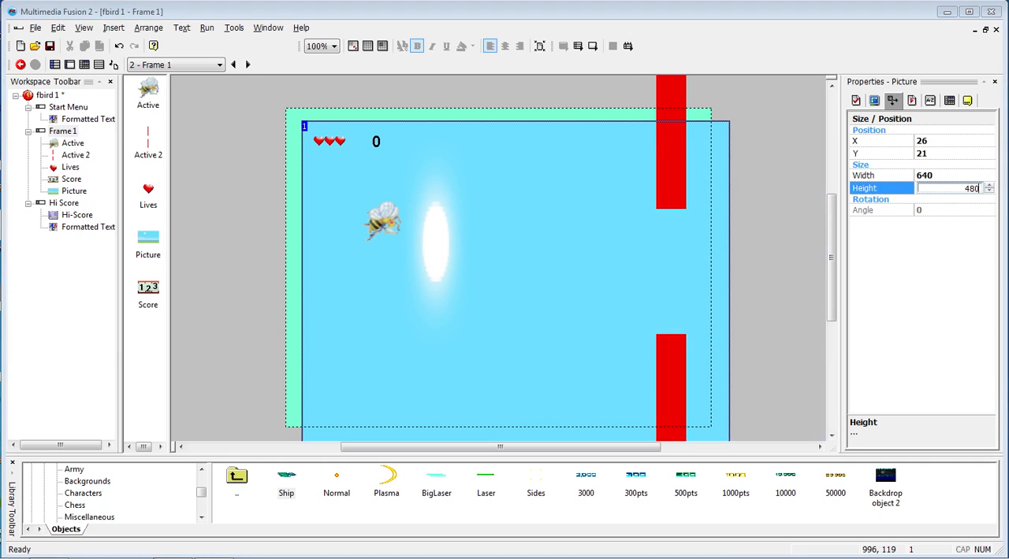
{"action": "type", "text": "480"}
{"action": "key", "text": "Return"}
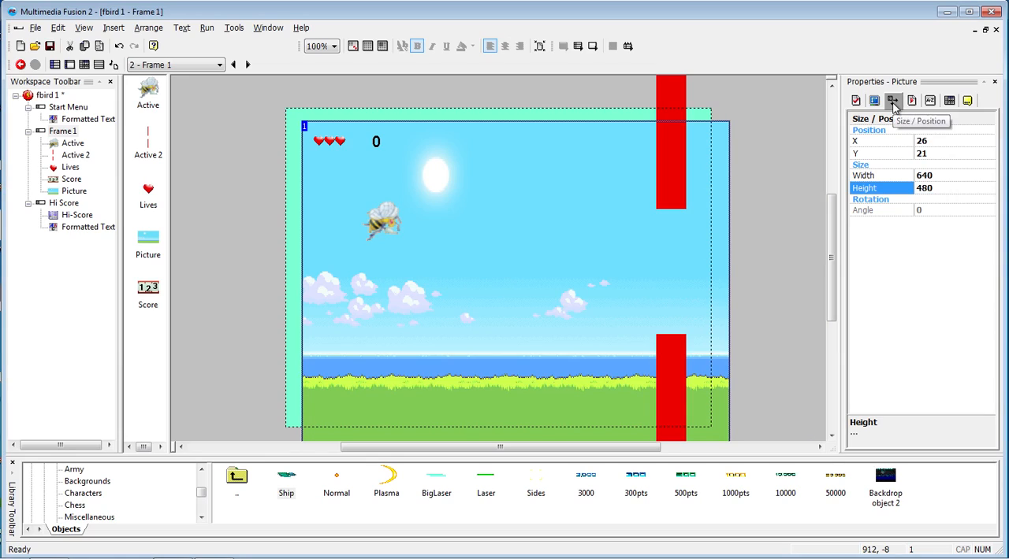
{"action": "left_click_drag", "start_coordinate": [445, 253], "coordinate": [430, 239]}
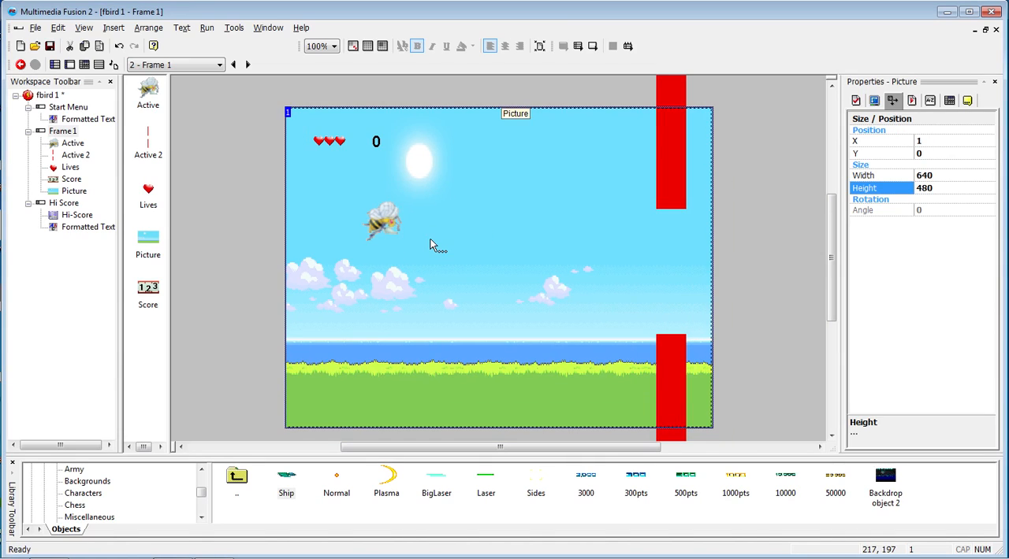
{"action": "left_click", "coordinate": [198, 228]}
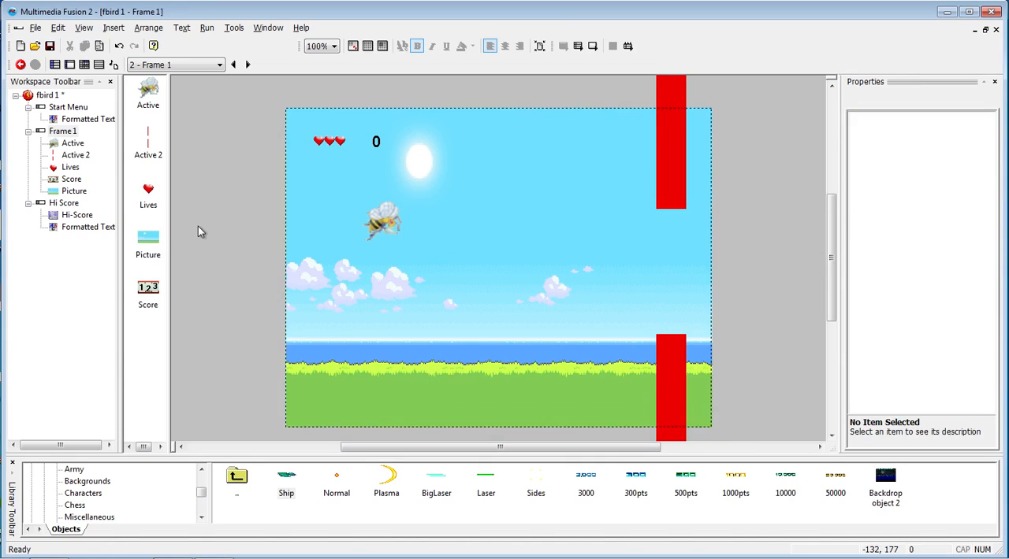
- Check Frame 1's size in its properties and reselect the background picture
{"action": "left_click", "coordinate": [67, 131]}
{"action": "left_click", "coordinate": [69, 133]}
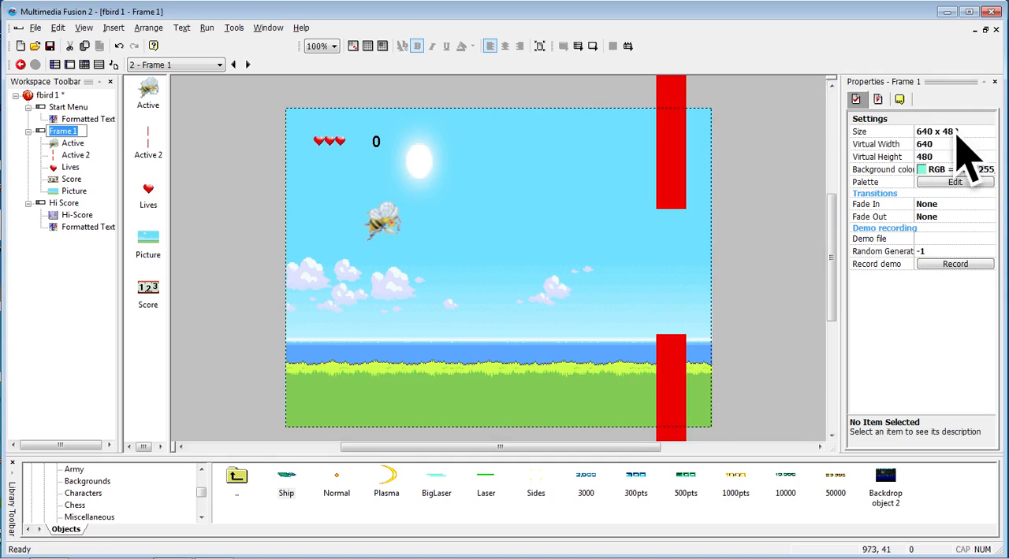
{"action": "left_click", "coordinate": [542, 253]}
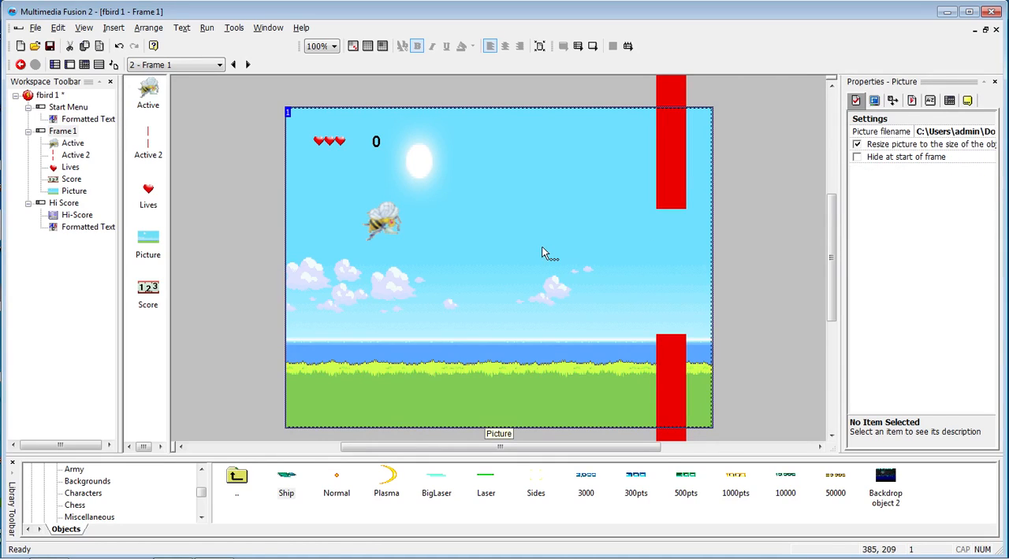
- Run Frame 1 to test the bee flying over the new background, and close the game window
{"action": "key", "text": "F8"}
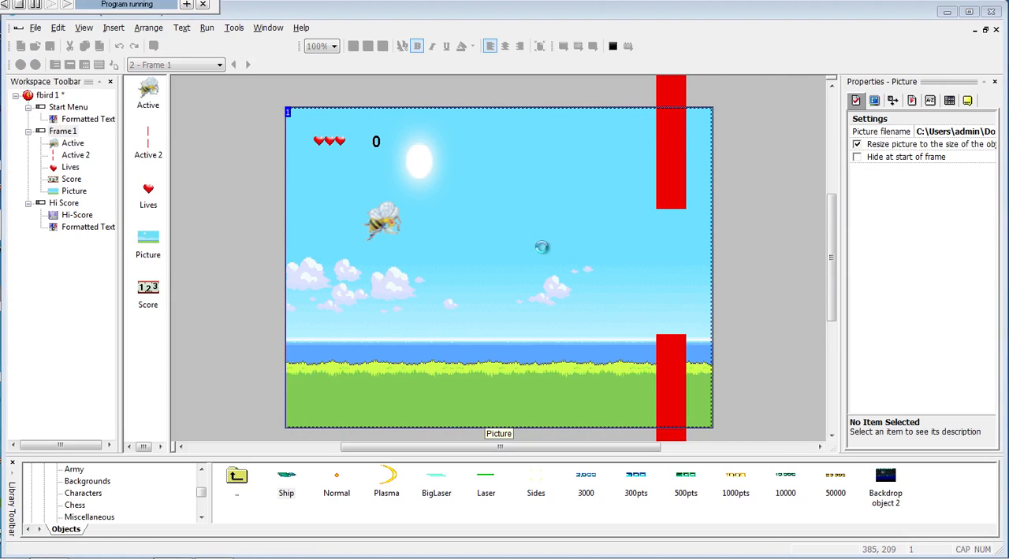
{"action": "key", "text": "space"}
{"action": "key", "text": "space"}
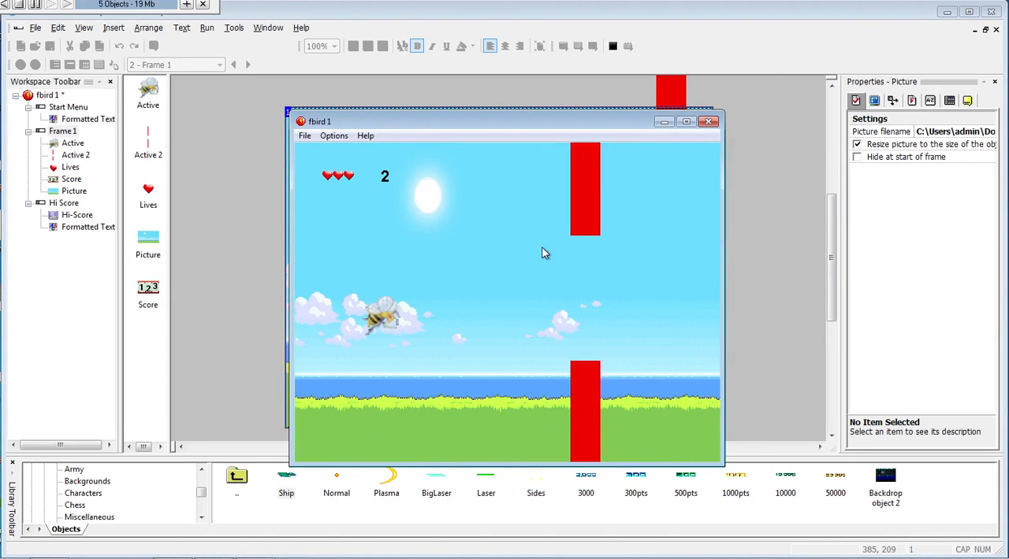
{"action": "key", "text": "space"}
{"action": "key", "text": "space"}
{"action": "key", "text": "space"}
{"action": "key", "text": "space"}
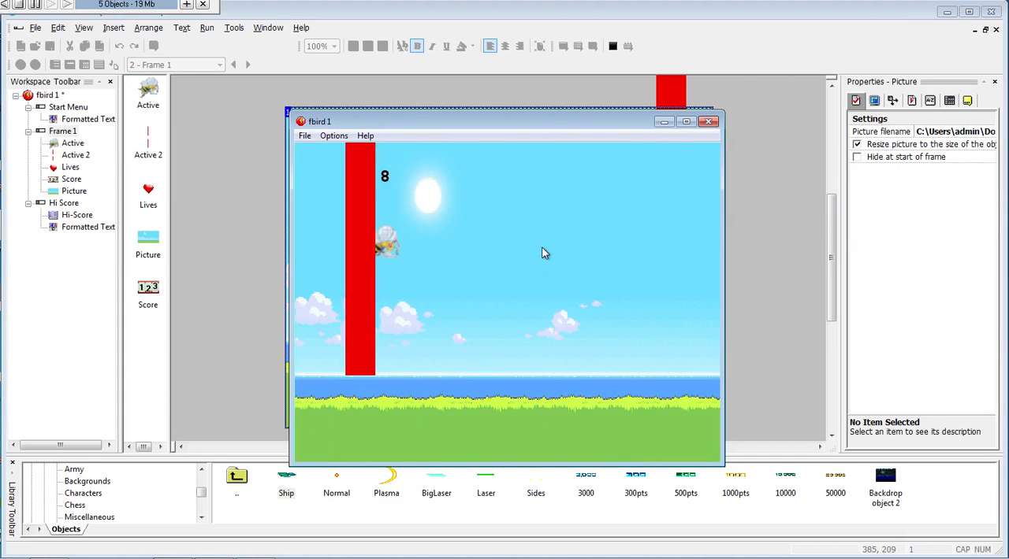
{"action": "key", "text": "space"}
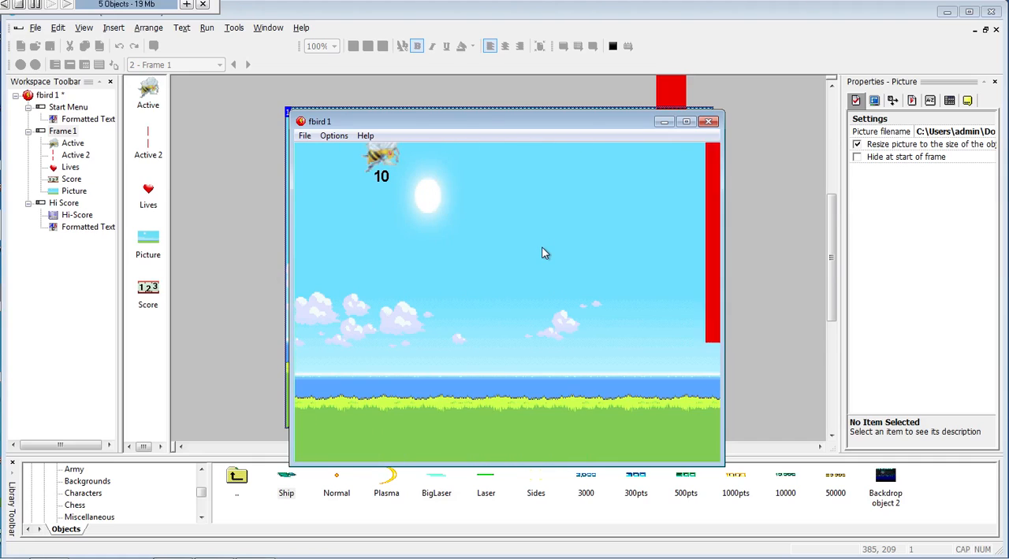
{"action": "key", "text": "space"}
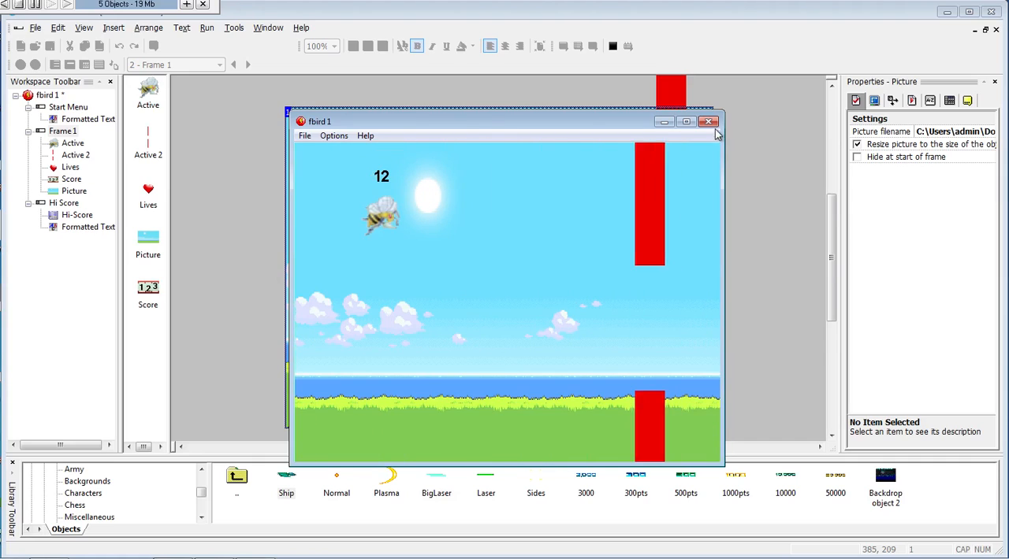
{"action": "left_click", "coordinate": [710, 122]}
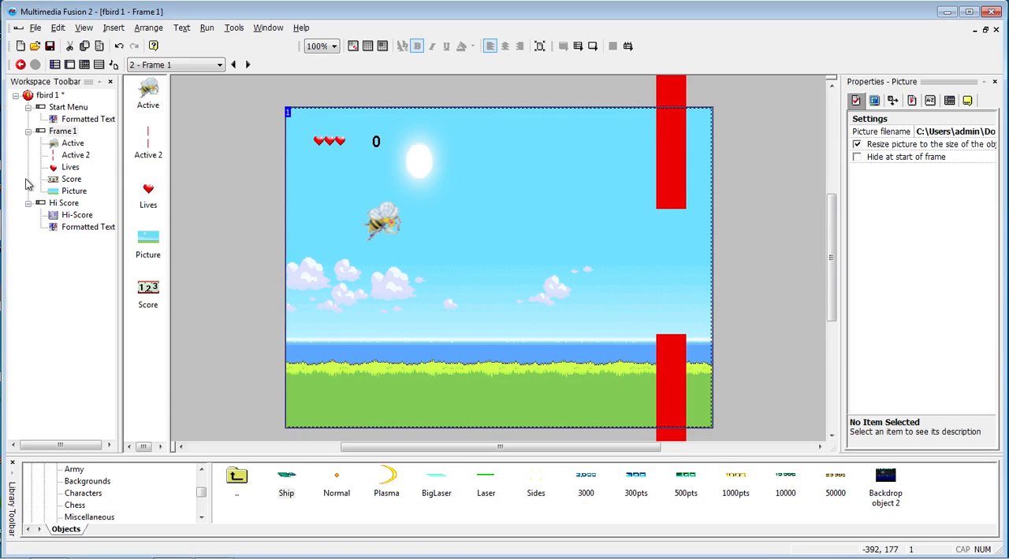
- Open the Start Menu frame and insert a Picture object from the Background category, using 273289.jpg from the drill bee folder
{"action": "left_click", "coordinate": [68, 108]}
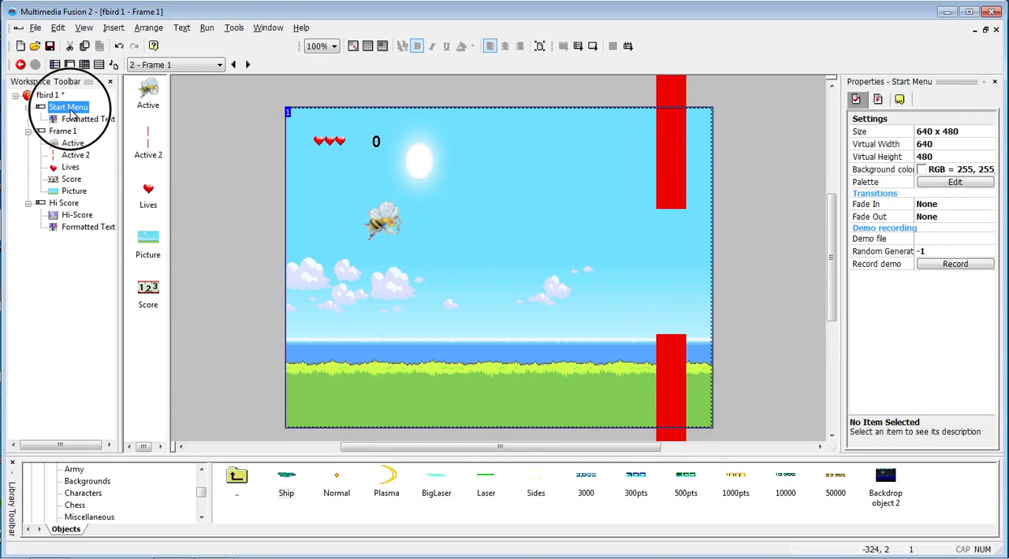
{"action": "double_click", "coordinate": [68, 108]}
{"action": "left_click", "coordinate": [371, 189]}
{"action": "right_click", "coordinate": [427, 158]}
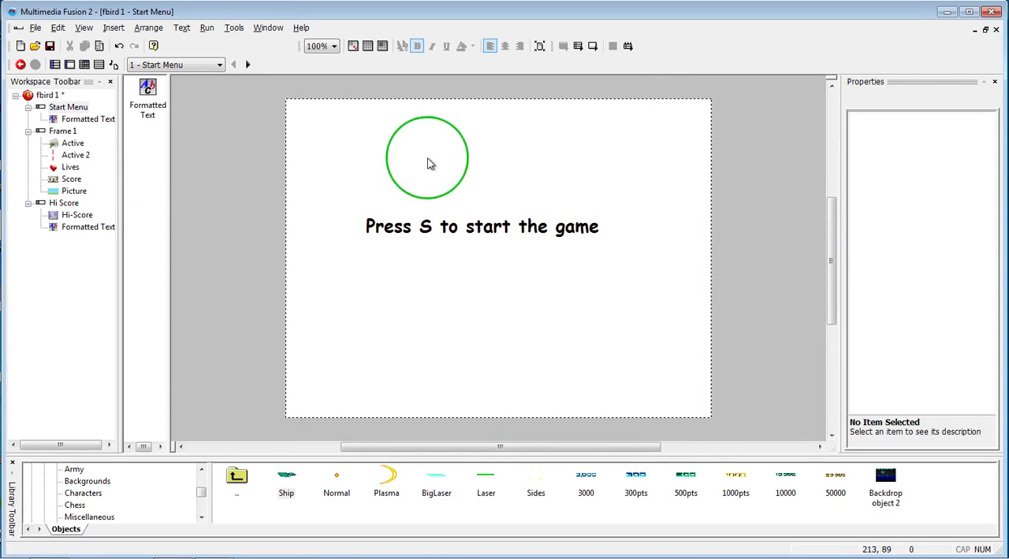
{"action": "left_click", "coordinate": [480, 182]}
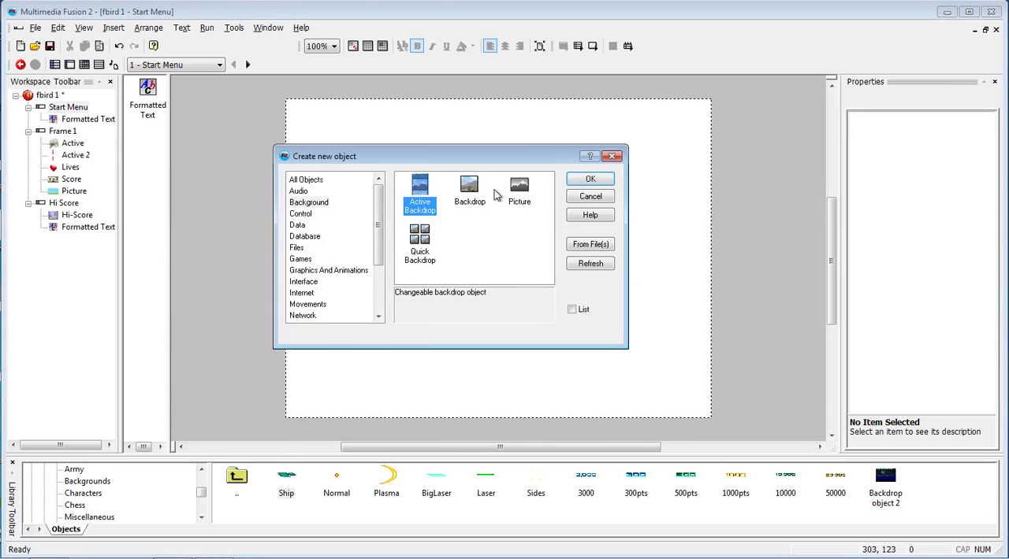
{"action": "left_click", "coordinate": [519, 191]}
{"action": "left_click", "coordinate": [590, 179]}
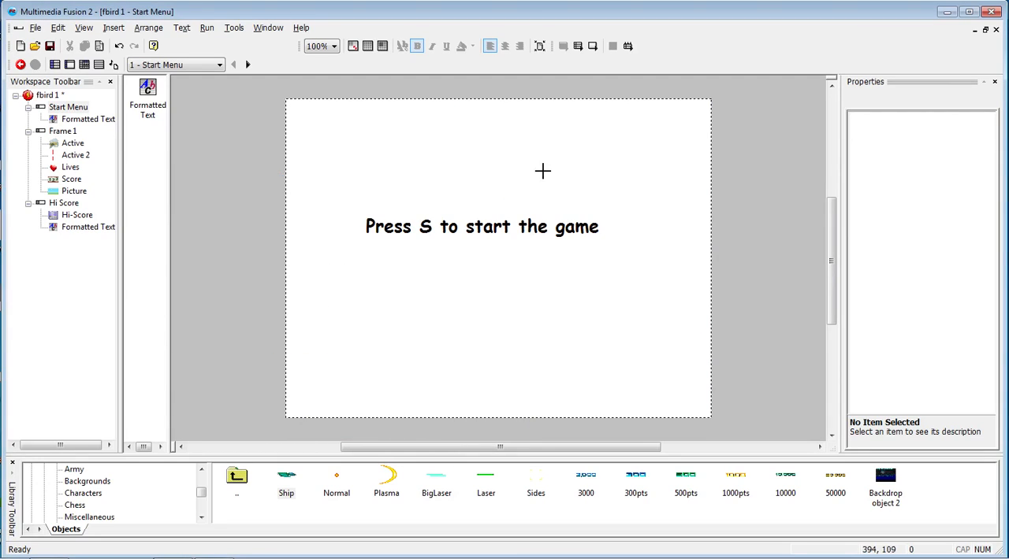
{"action": "left_click", "coordinate": [461, 170]}
{"action": "left_click", "coordinate": [571, 210]}
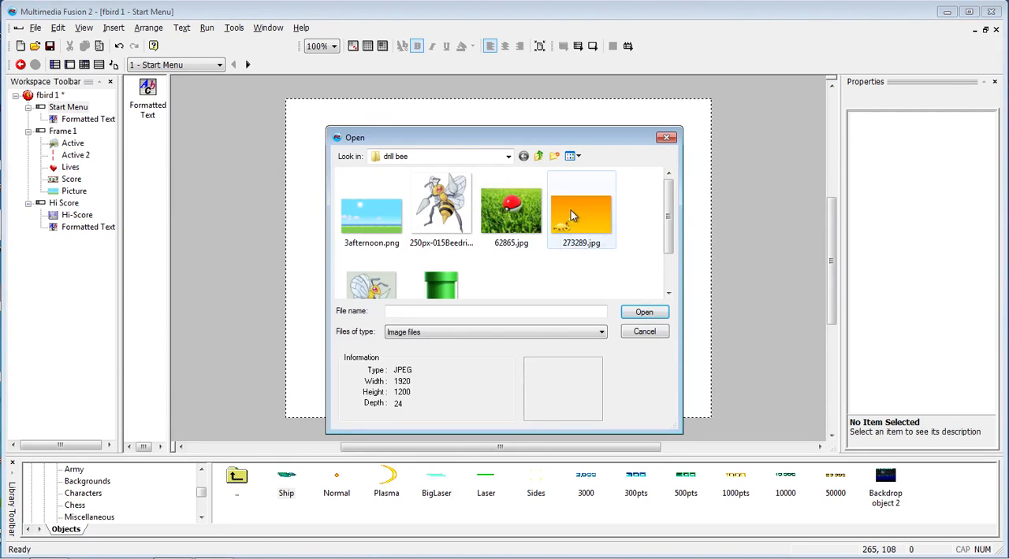
{"action": "left_click", "coordinate": [643, 313]}
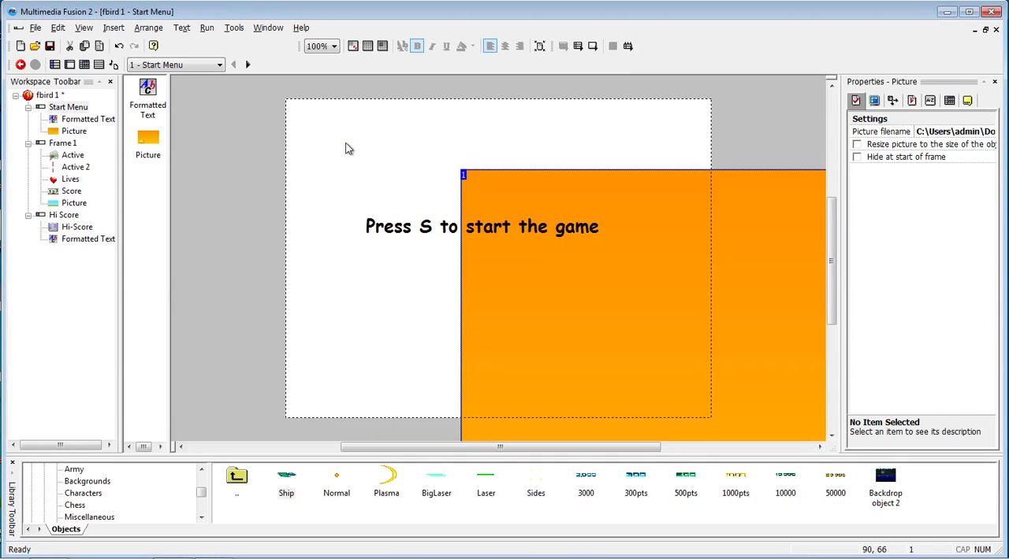
- Set the orange Start Menu picture's width to 640 and its height to 480
{"action": "left_click", "coordinate": [893, 101]}
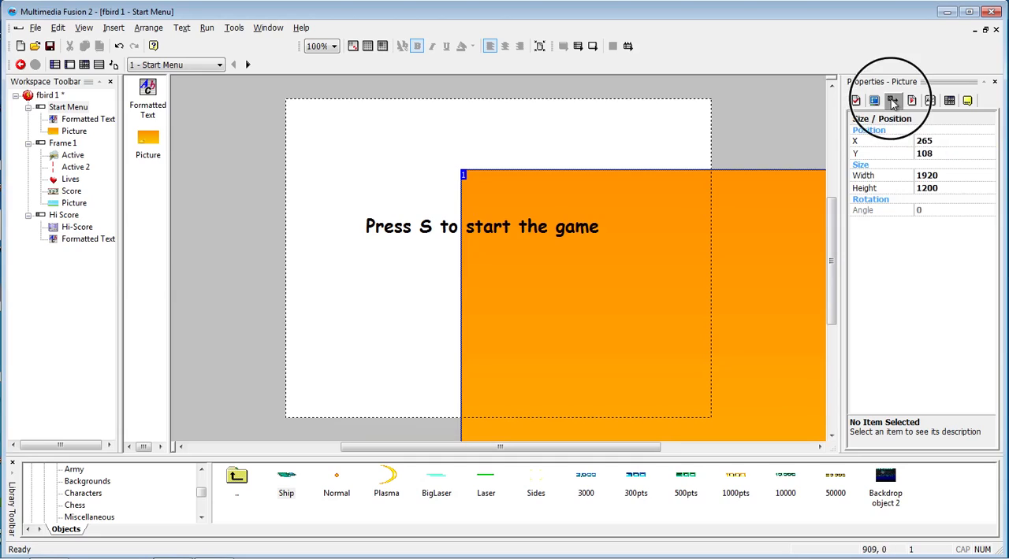
{"action": "left_click", "coordinate": [948, 176]}
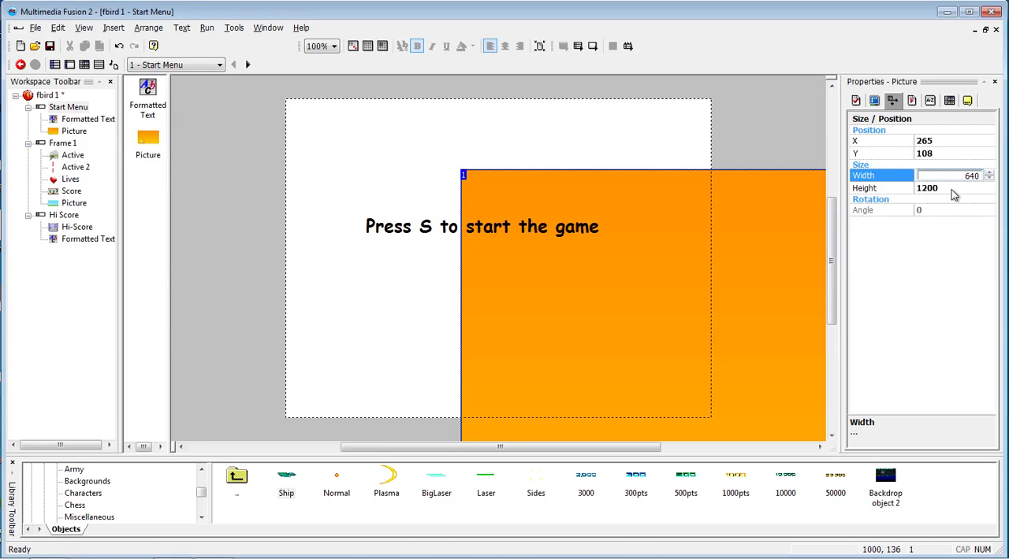
{"action": "left_click", "coordinate": [951, 189]}
{"action": "type", "text": "480"}
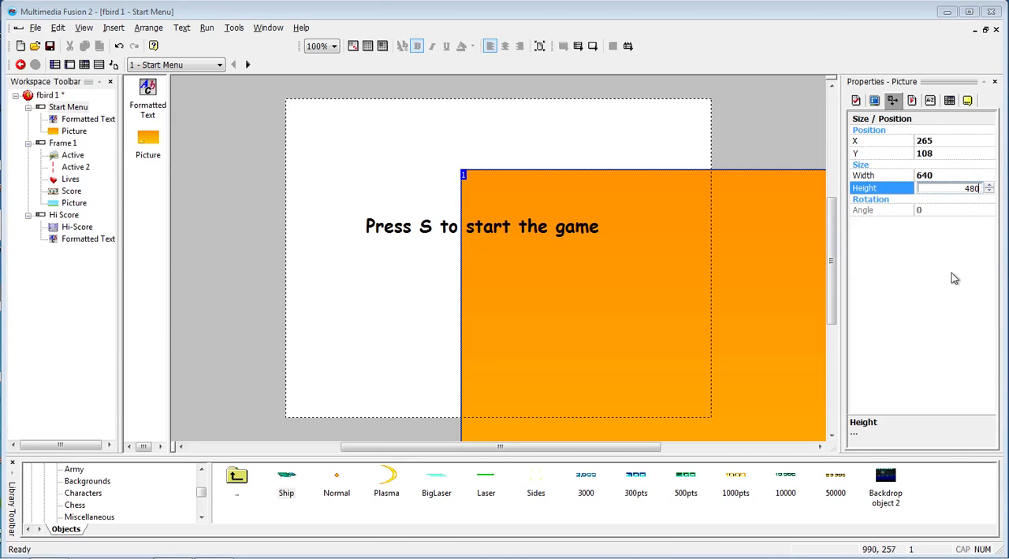
- Move the orange picture over the frame at about X 1, Y -1, and reposition the start text above the frame's centre
{"action": "left_click", "coordinate": [560, 219]}
{"action": "left_click_drag", "start_coordinate": [559, 219], "coordinate": [429, 145]}
{"action": "left_click_drag", "start_coordinate": [649, 316], "coordinate": [473, 240]}
{"action": "left_click", "coordinate": [369, 158]}
{"action": "left_click_drag", "start_coordinate": [369, 154], "coordinate": [478, 169]}
{"action": "left_click", "coordinate": [533, 274]}
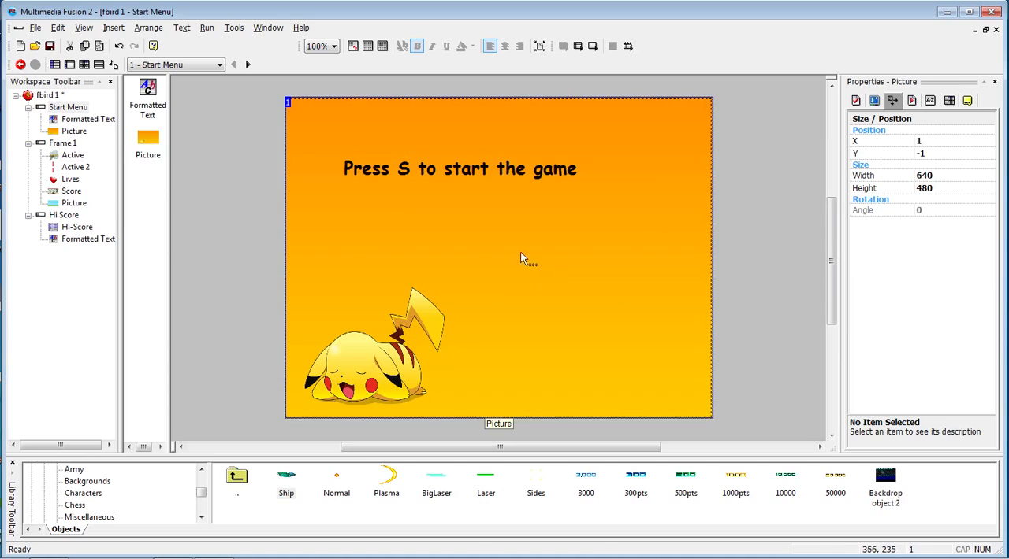
- Insert another Picture object using 250px-015Beedrill.png, and move it to about X 332, Y 143 below the start text
{"action": "right_click", "coordinate": [501, 227]}
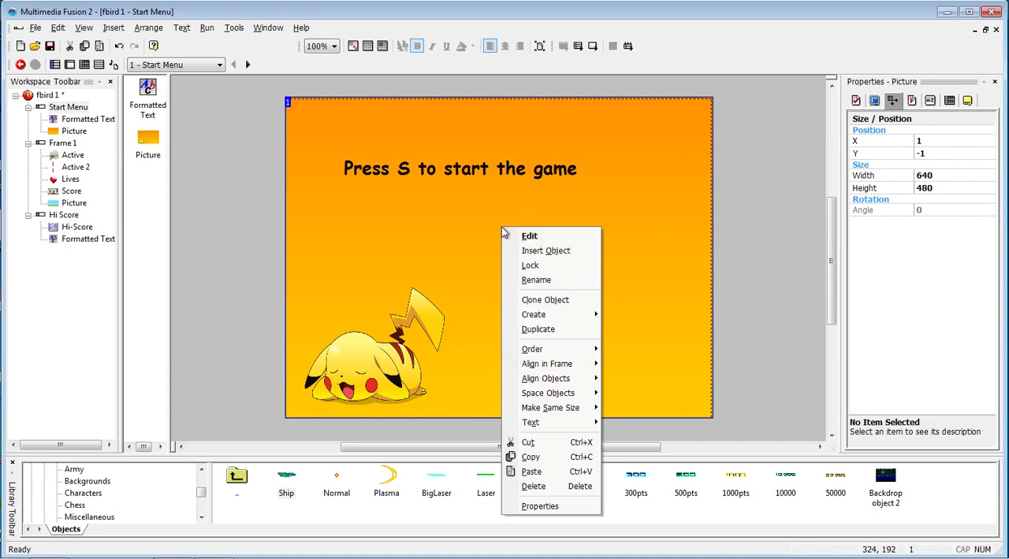
{"action": "left_click", "coordinate": [545, 250]}
{"action": "left_click", "coordinate": [519, 190]}
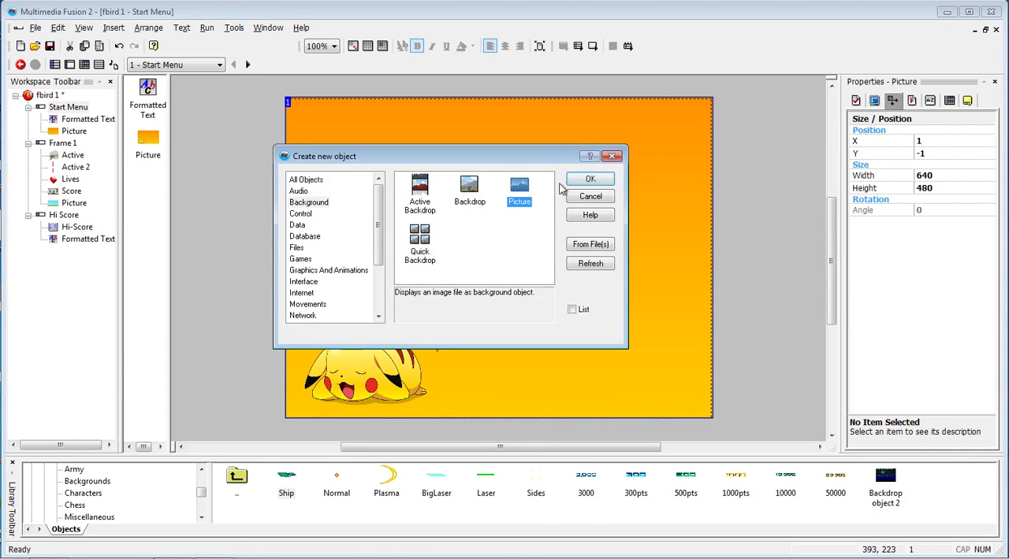
{"action": "left_click", "coordinate": [590, 180]}
{"action": "left_click", "coordinate": [531, 223]}
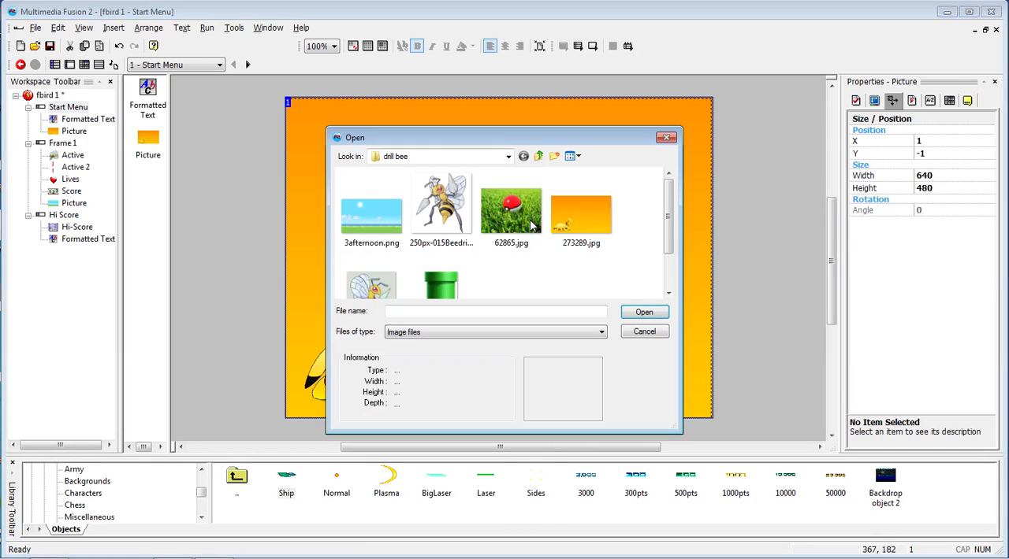
{"action": "left_click", "coordinate": [441, 207]}
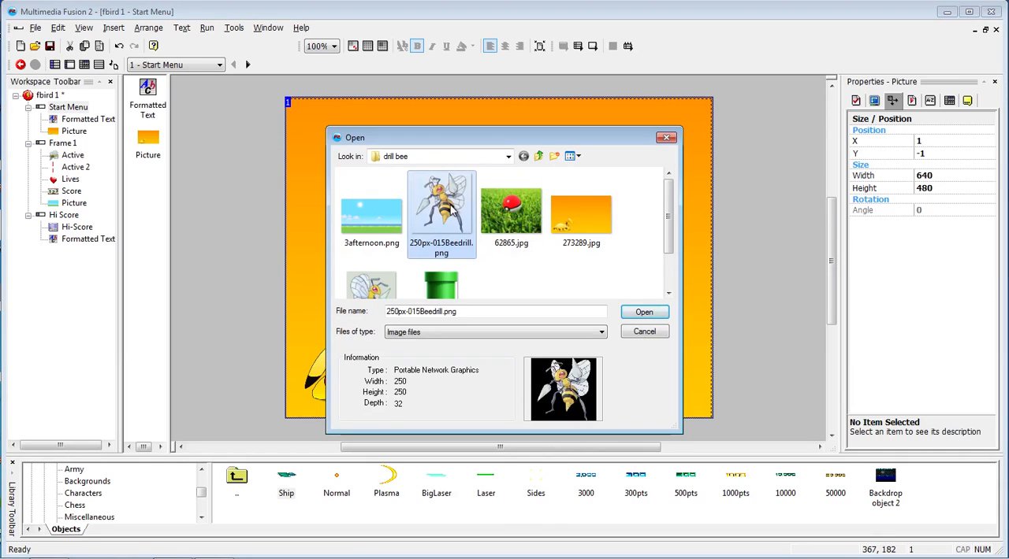
{"action": "left_click", "coordinate": [640, 313]}
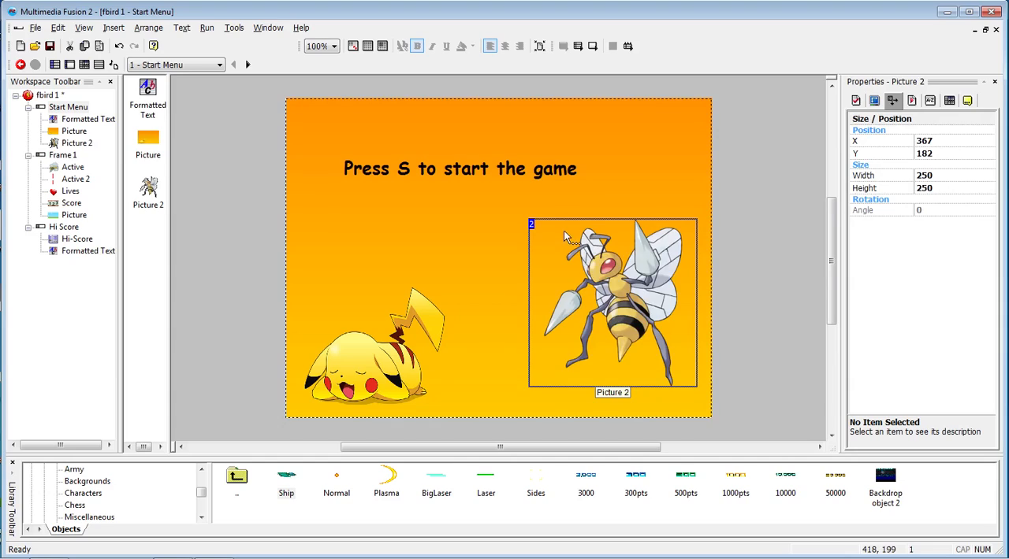
{"action": "left_click_drag", "start_coordinate": [577, 254], "coordinate": [553, 230]}
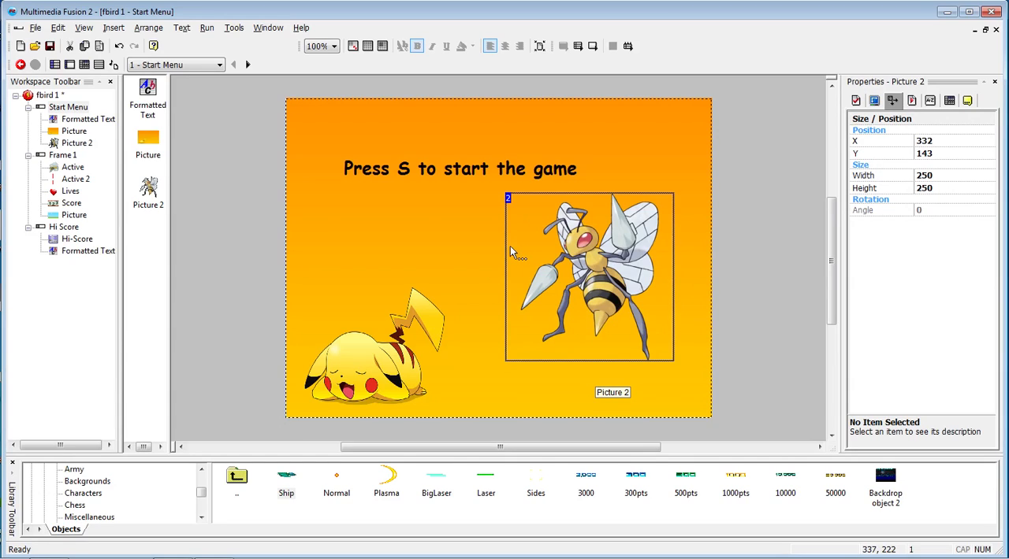
{"action": "left_click", "coordinate": [550, 261]}
{"action": "left_click", "coordinate": [550, 255]}
- Send the large bee picture to the back of the Start Menu's object order
{"action": "right_click", "coordinate": [609, 253]}
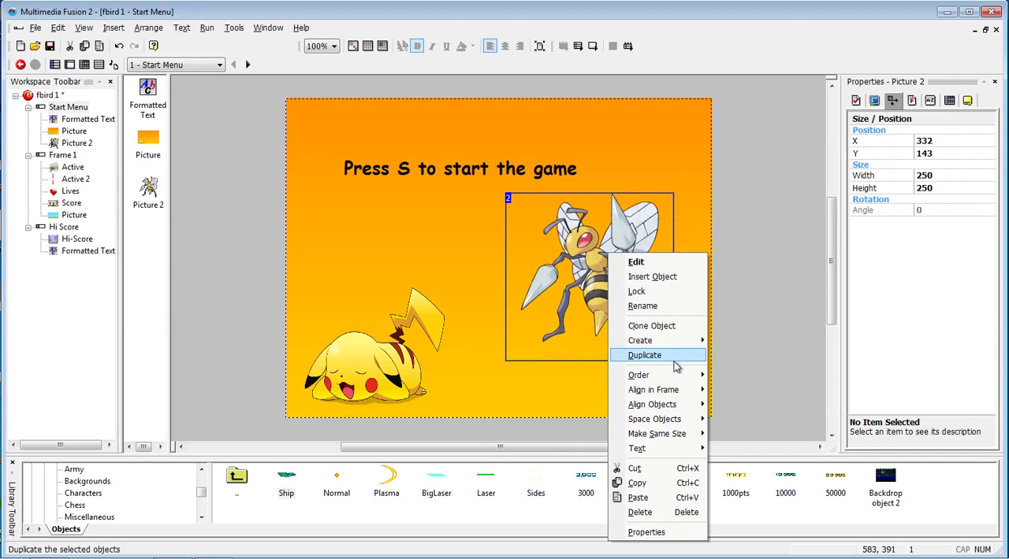
{"action": "mouse_move", "coordinate": [670, 391]}
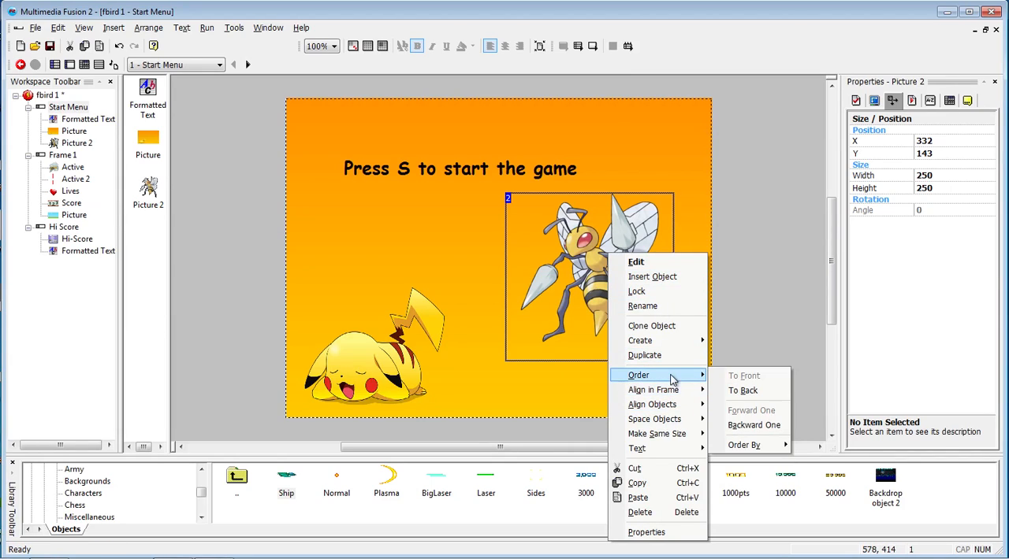
{"action": "left_click", "coordinate": [743, 391]}
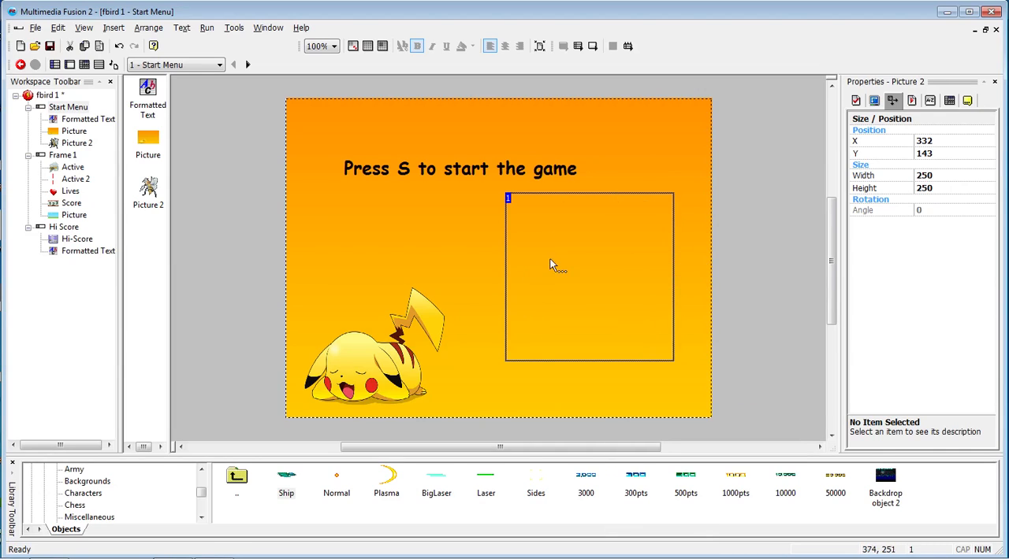
- Send the orange background picture to the back of the Start Menu's object order, and select the bee picture
{"action": "right_click", "coordinate": [573, 253]}
{"action": "mouse_move", "coordinate": [624, 410]}
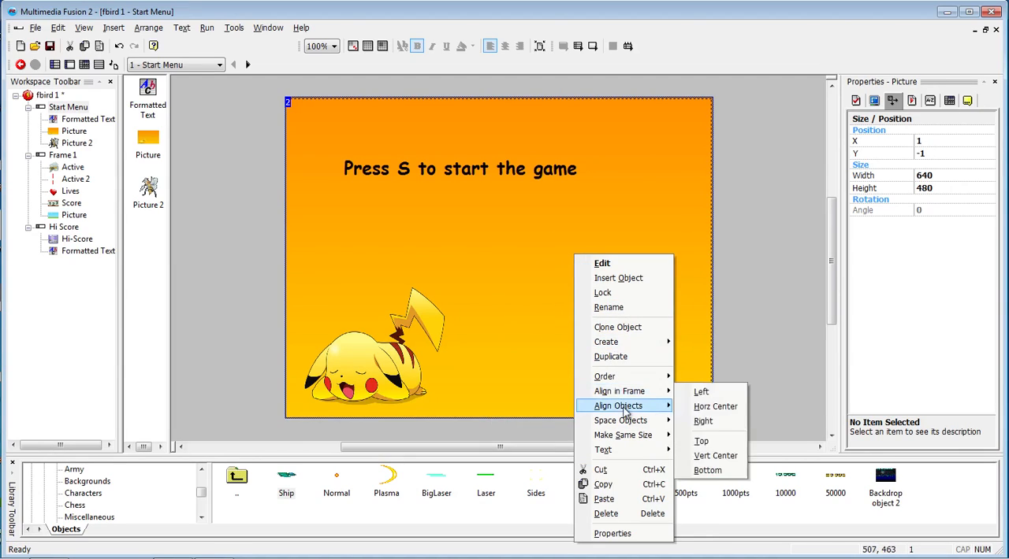
{"action": "mouse_move", "coordinate": [624, 377]}
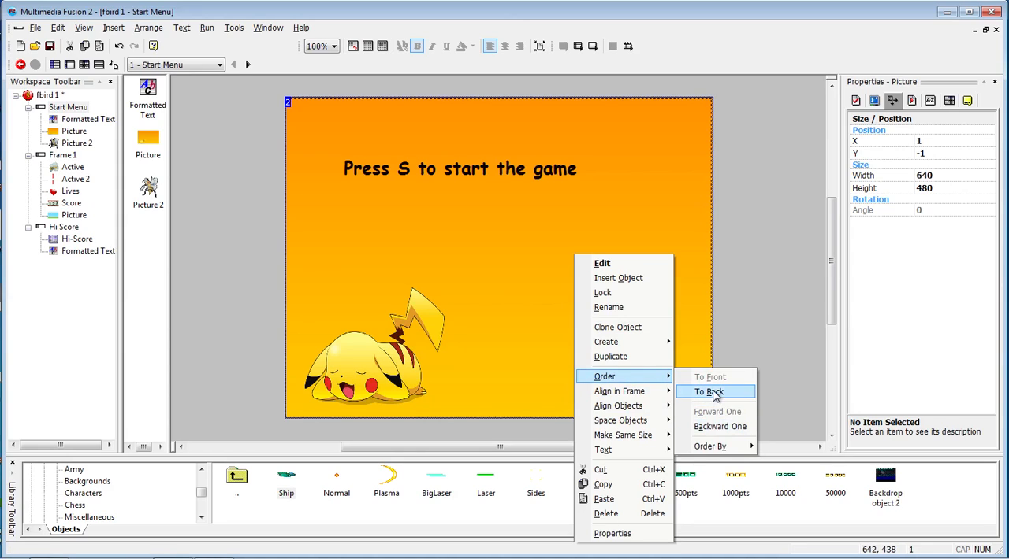
{"action": "left_click", "coordinate": [712, 392]}
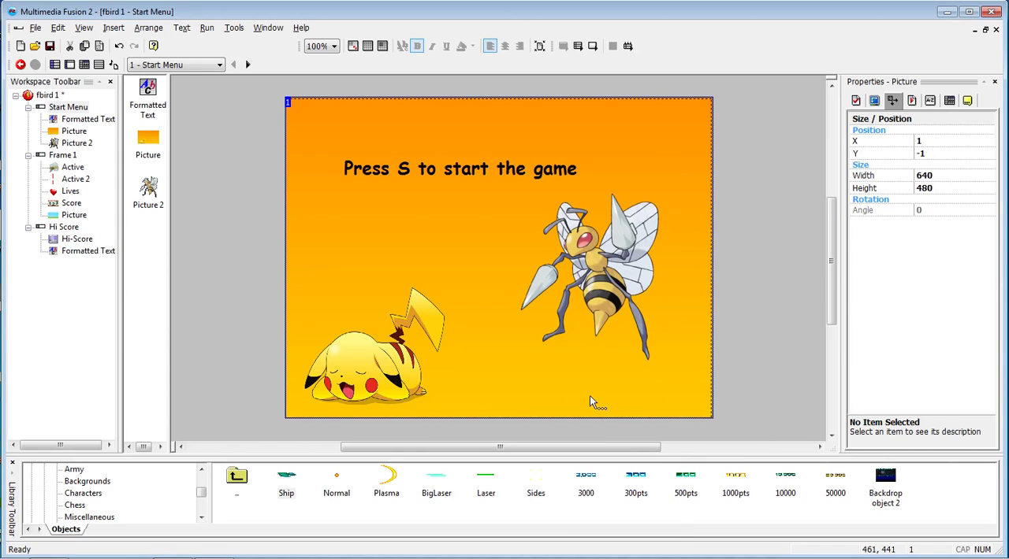
{"action": "left_click", "coordinate": [539, 316]}
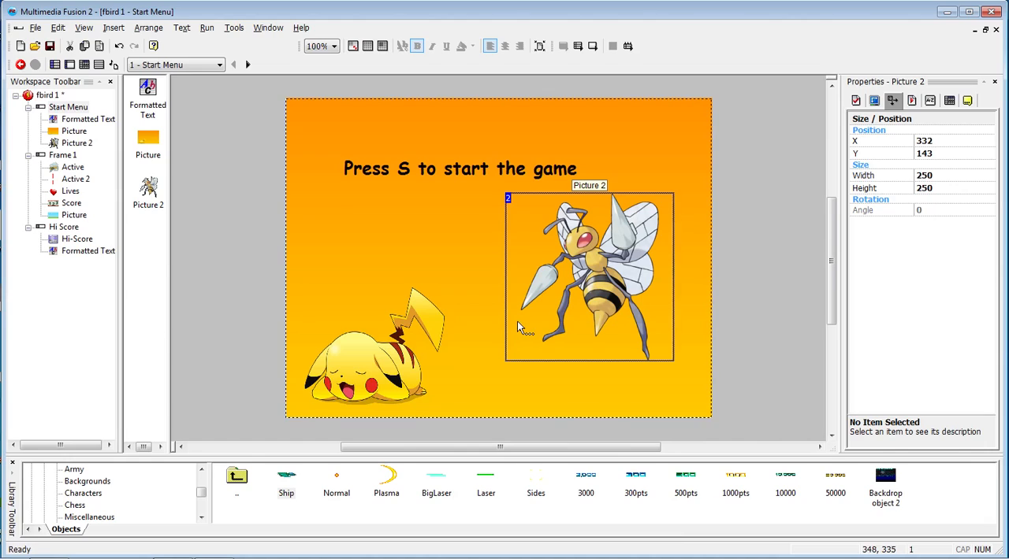
- Run the whole game from the start menu, play a round with the bee, and quit from the high-score screen
{"action": "key", "text": "F8"}
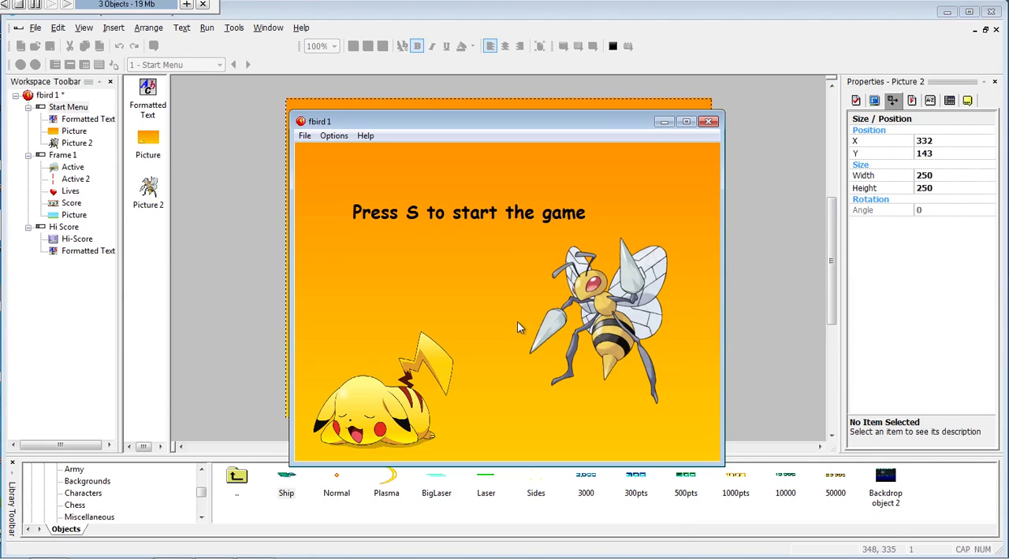
{"action": "key", "text": "s"}
{"action": "key", "text": "space"}
{"action": "key", "text": "space"}
{"action": "key", "text": "space"}
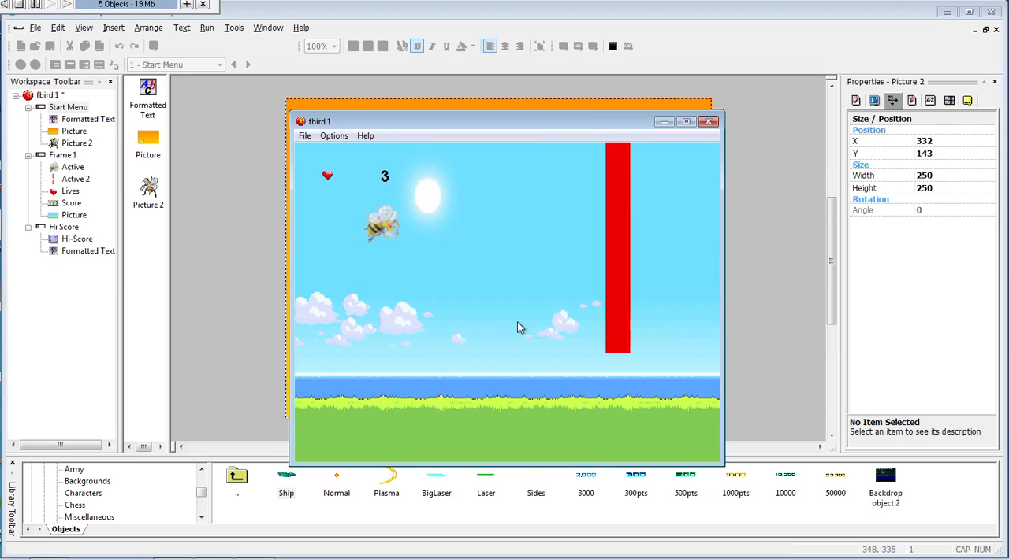
{"action": "key", "text": "space"}
{"action": "key", "text": "space"}
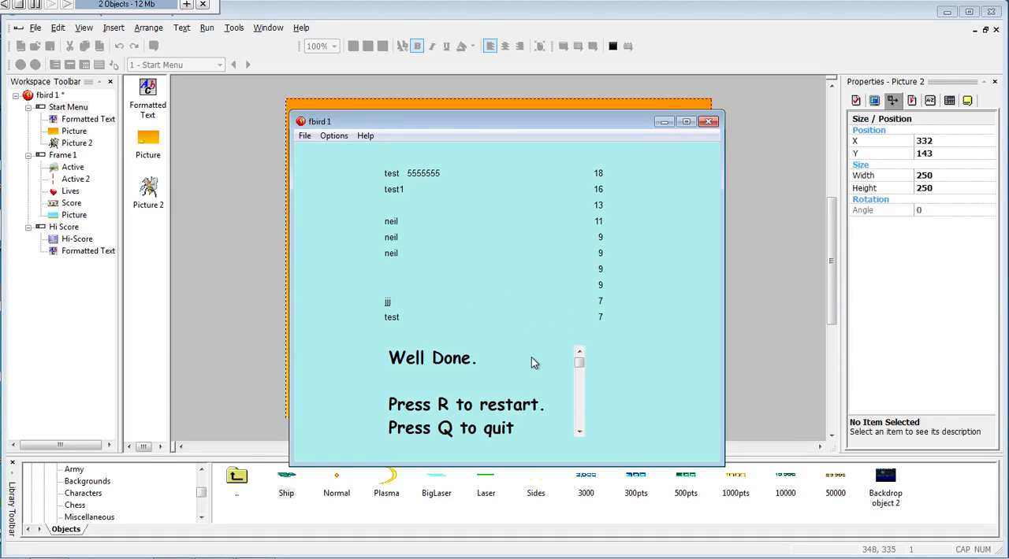
{"action": "key", "text": "q"}
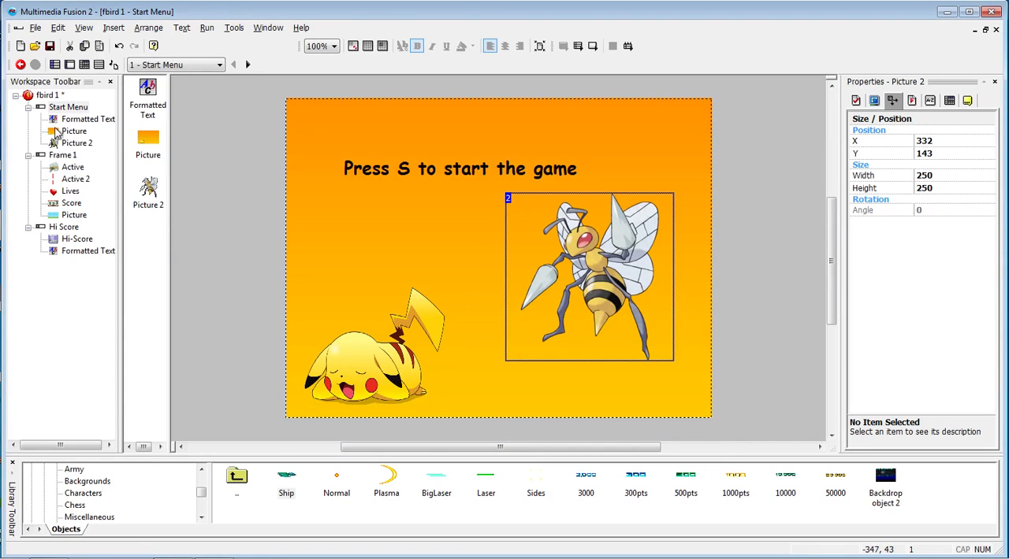
- Open Frame 1 for editing, enlarge the object library area, and open the Explosions set in the Miscellaneous library
{"action": "left_click", "coordinate": [63, 158]}
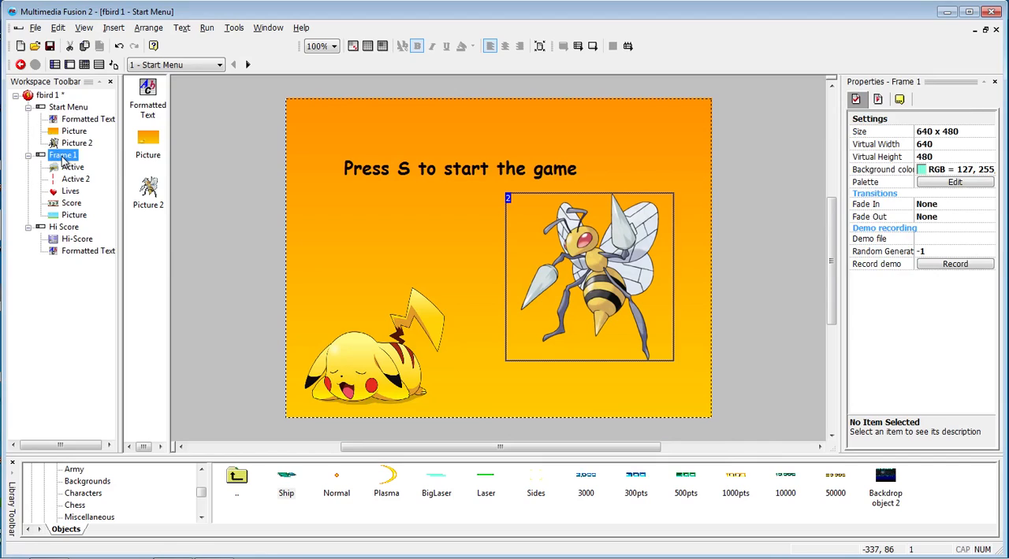
{"action": "double_click", "coordinate": [63, 157]}
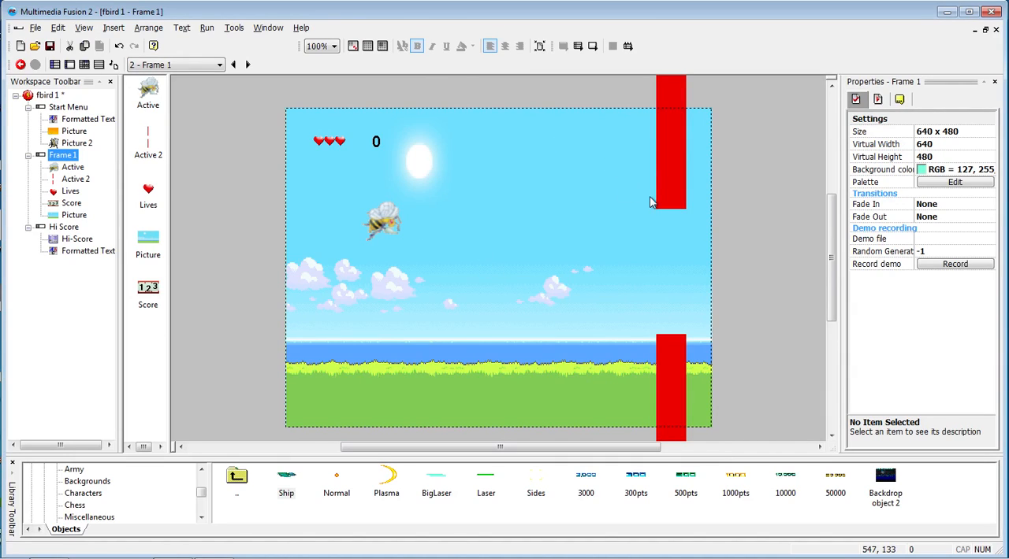
{"action": "mouse_move", "coordinate": [203, 499]}
{"action": "left_mouse_down"}
{"action": "mouse_move", "coordinate": [202, 470]}
{"action": "mouse_move", "coordinate": [202, 499]}
{"action": "left_mouse_up"}
{"action": "left_click", "coordinate": [99, 496]}
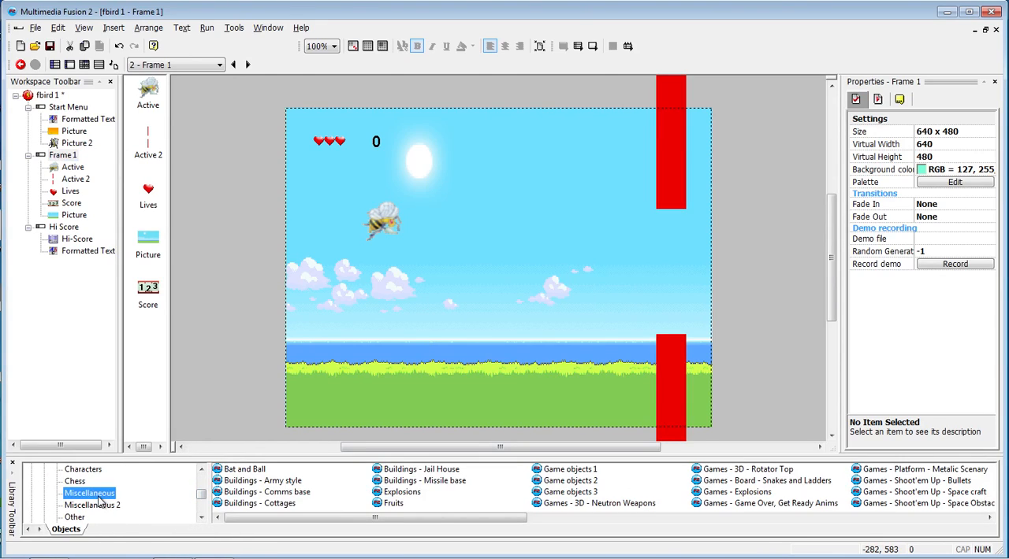
{"action": "left_click", "coordinate": [399, 492]}
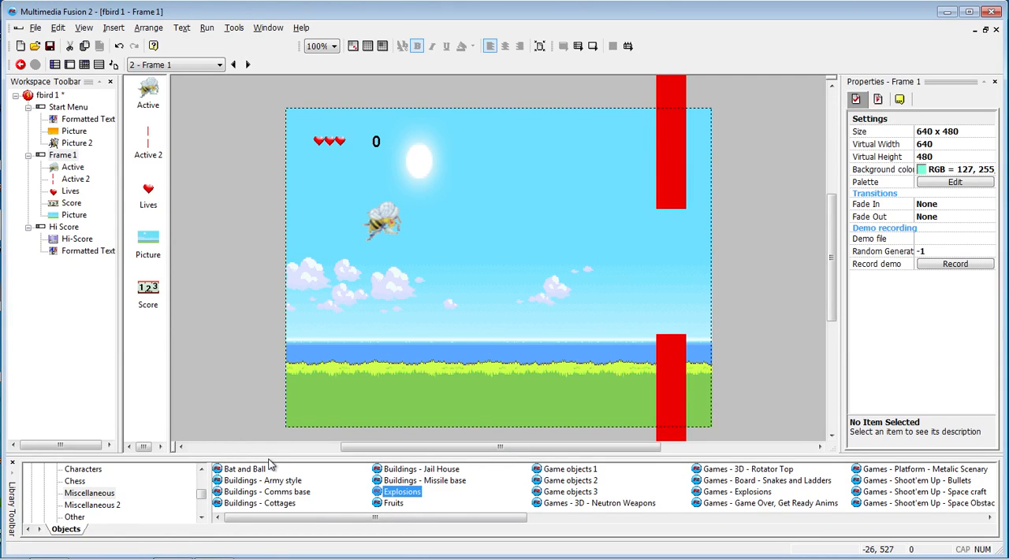
{"action": "left_click_drag", "start_coordinate": [270, 455], "coordinate": [272, 412]}
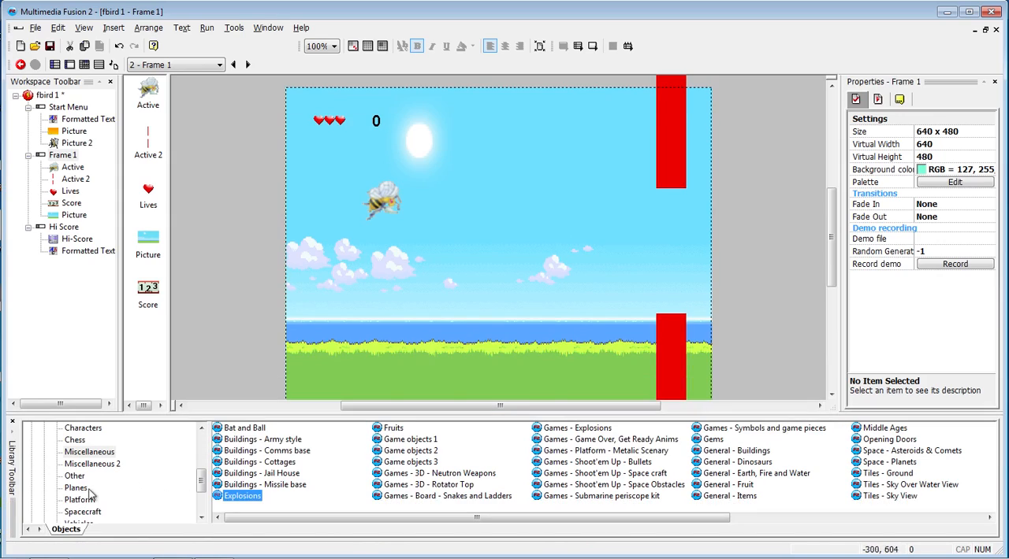
{"action": "left_click", "coordinate": [87, 454]}
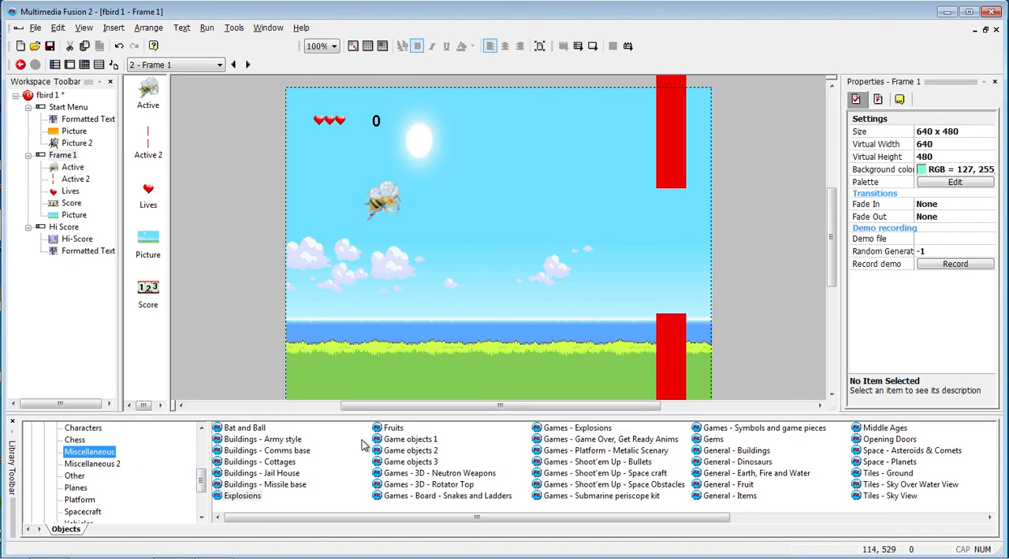
{"action": "double_click", "coordinate": [242, 495]}
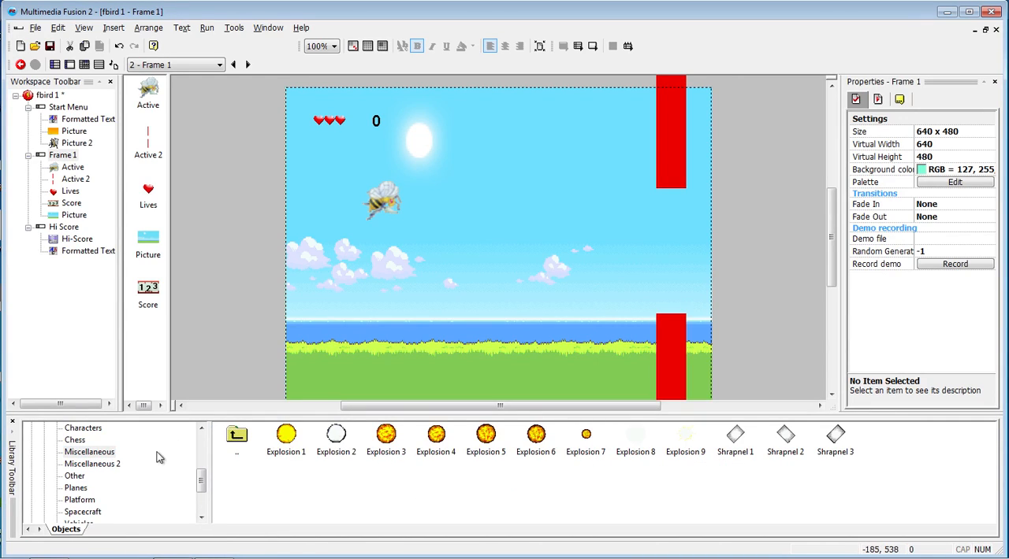
- Check the Miscellaneous 2 library, return to Miscellaneous Explosions, and place Explosion 1 outside the left edge of Frame 1's play area
{"action": "left_click", "coordinate": [98, 464]}
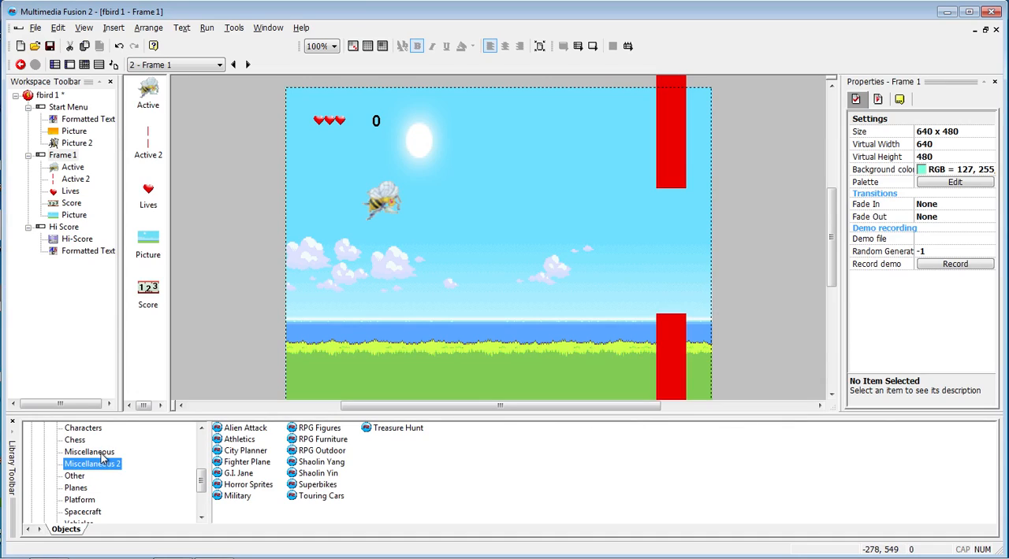
{"action": "left_click", "coordinate": [100, 453]}
{"action": "double_click", "coordinate": [240, 497]}
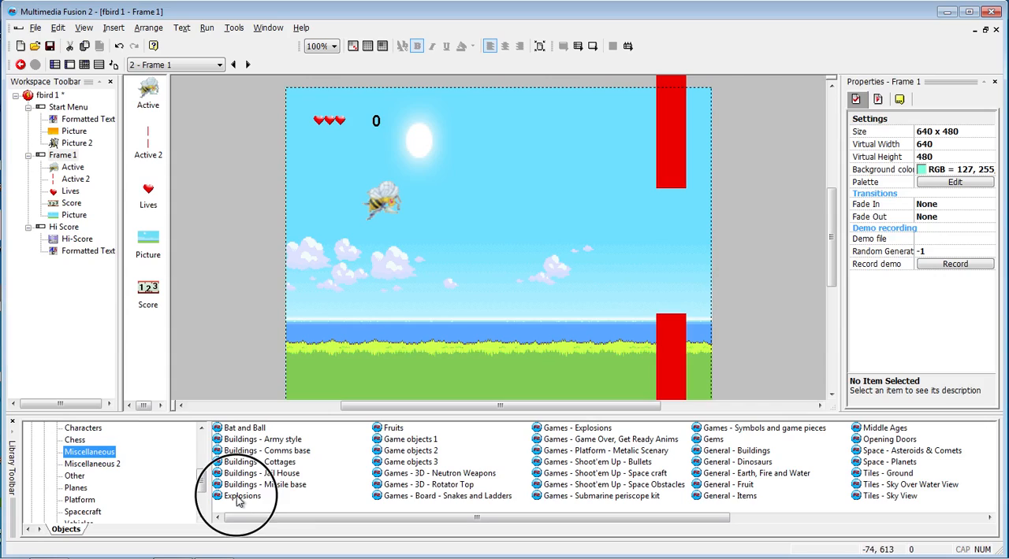
{"action": "left_click", "coordinate": [286, 443]}
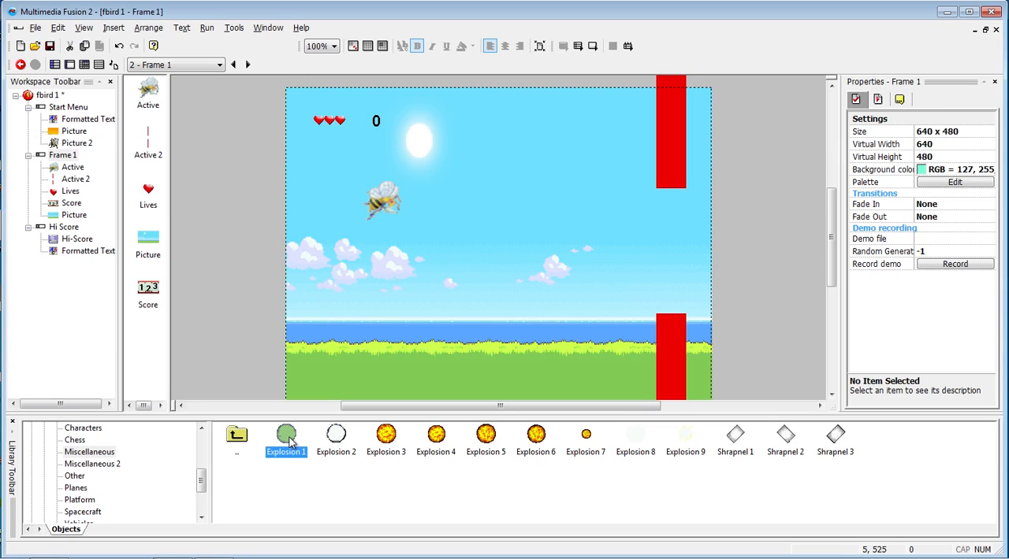
{"action": "left_click_drag", "start_coordinate": [286, 444], "coordinate": [251, 330]}
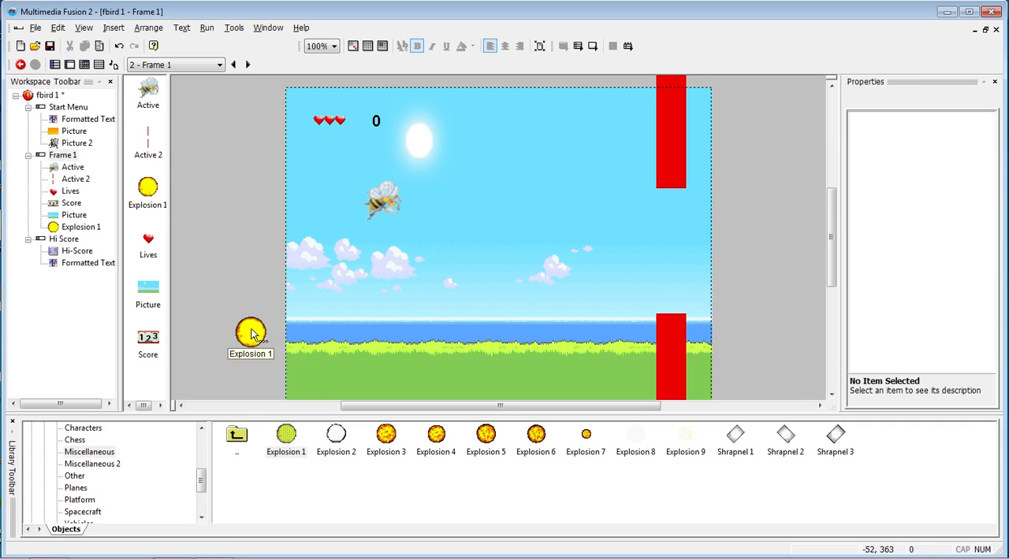
- Open the animation of Explosion 1 and clone Frame 29, the last frame of its Stopped animation
{"action": "double_click", "coordinate": [251, 334]}
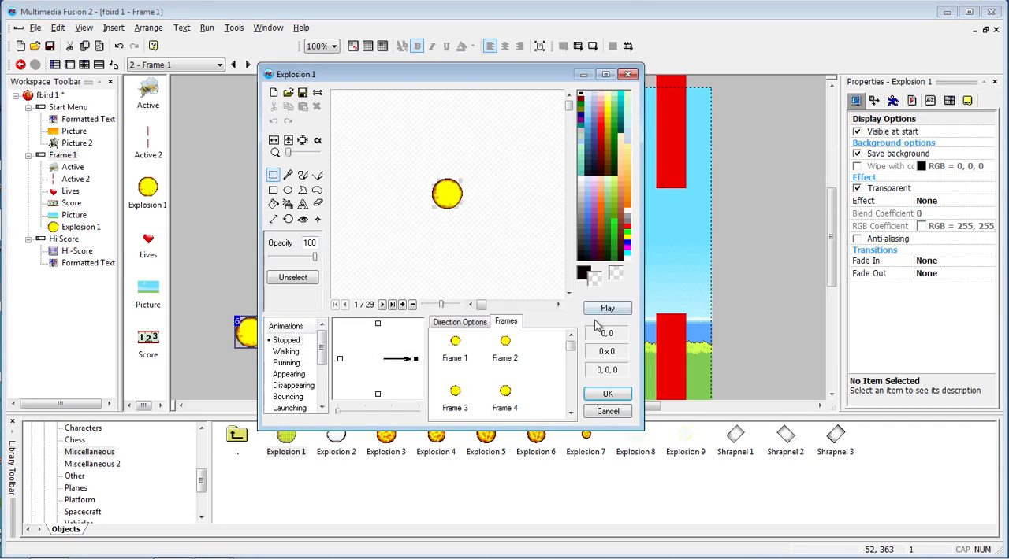
{"action": "left_click_drag", "start_coordinate": [571, 345], "coordinate": [579, 405]}
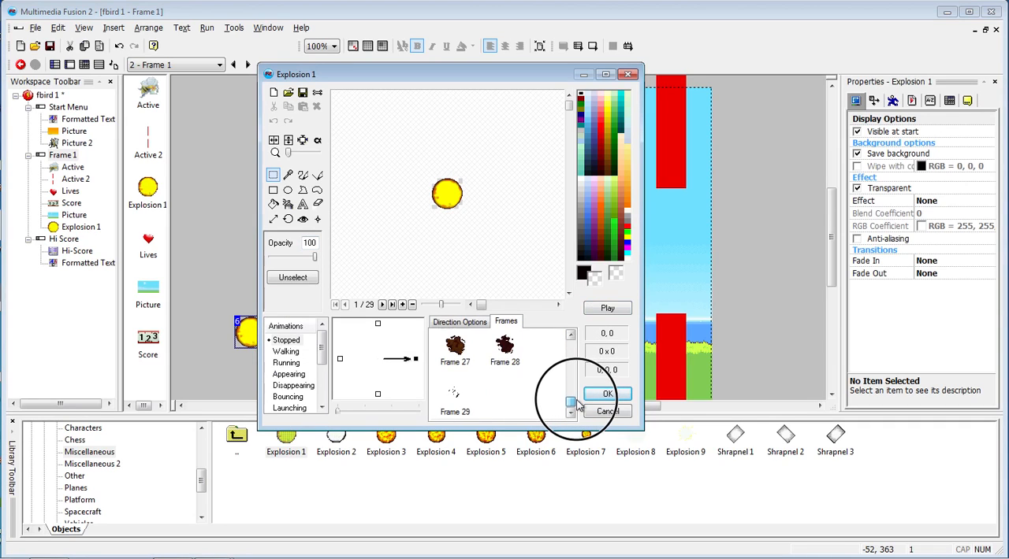
{"action": "left_click", "coordinate": [453, 391]}
{"action": "right_click", "coordinate": [453, 393]}
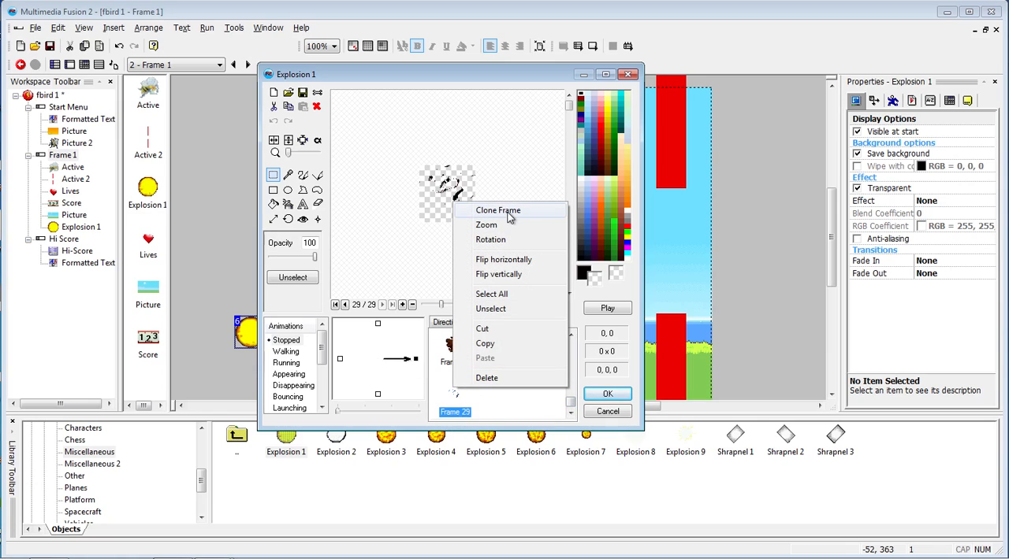
{"action": "left_click", "coordinate": [492, 210]}
- Erase the image in cloned Frame 30, accept the animation, and move the explosion beside the play area's upper-left corner, outside the frame
{"action": "scroll", "coordinate": [511, 356], "scroll_direction": "down", "scroll_amount": 10}
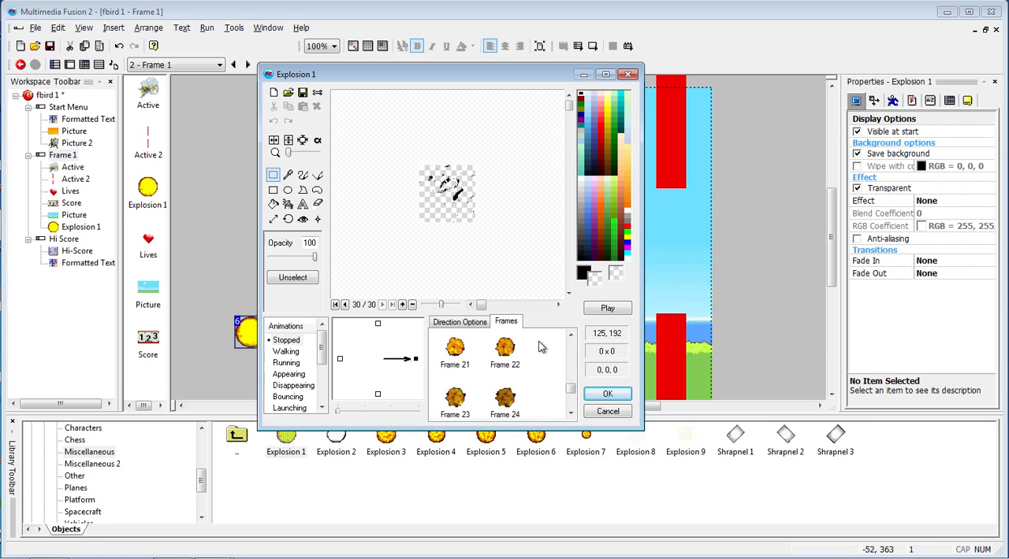
{"action": "left_click", "coordinate": [506, 401]}
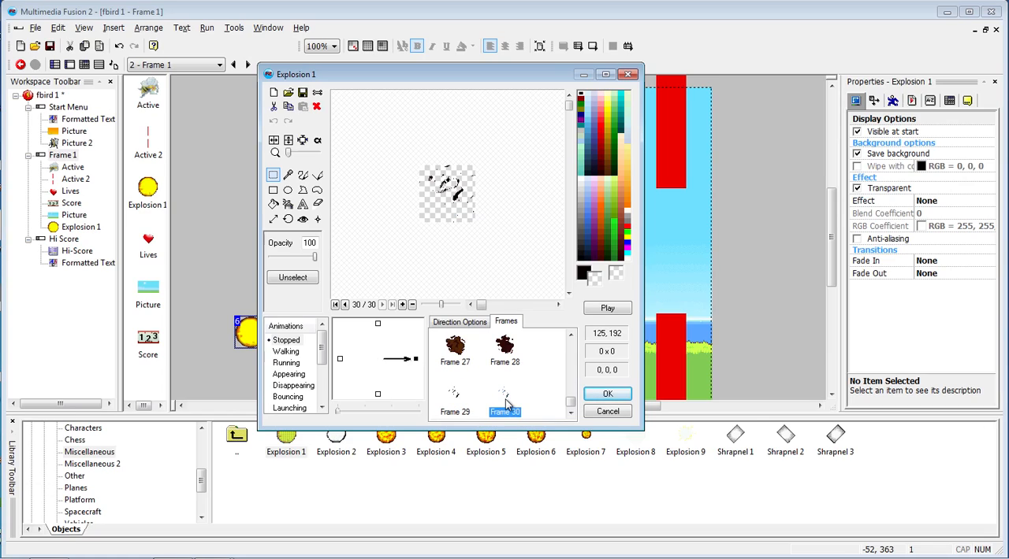
{"action": "left_click", "coordinate": [273, 175]}
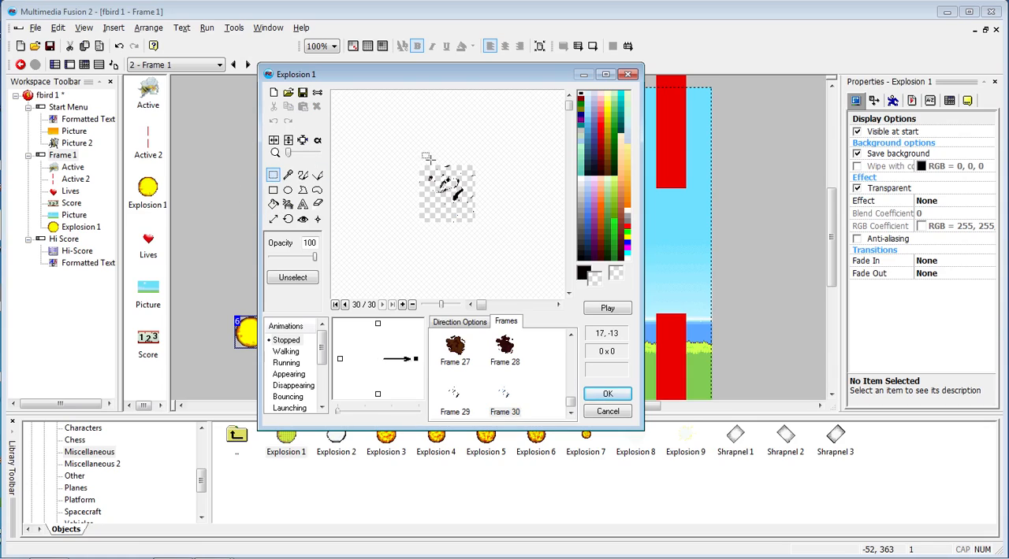
{"action": "left_click_drag", "start_coordinate": [404, 159], "coordinate": [520, 245]}
{"action": "key", "text": "Delete"}
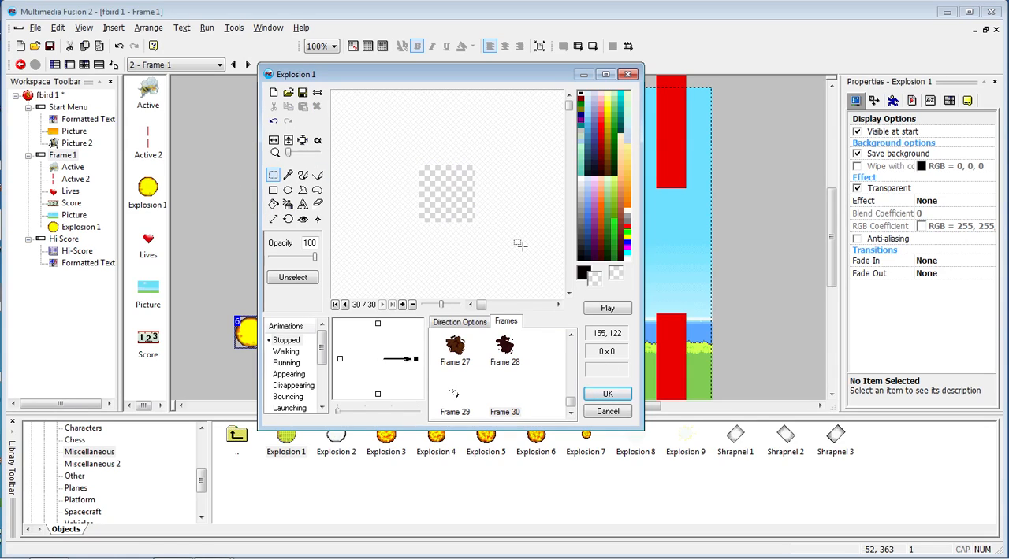
{"action": "left_click", "coordinate": [606, 396]}
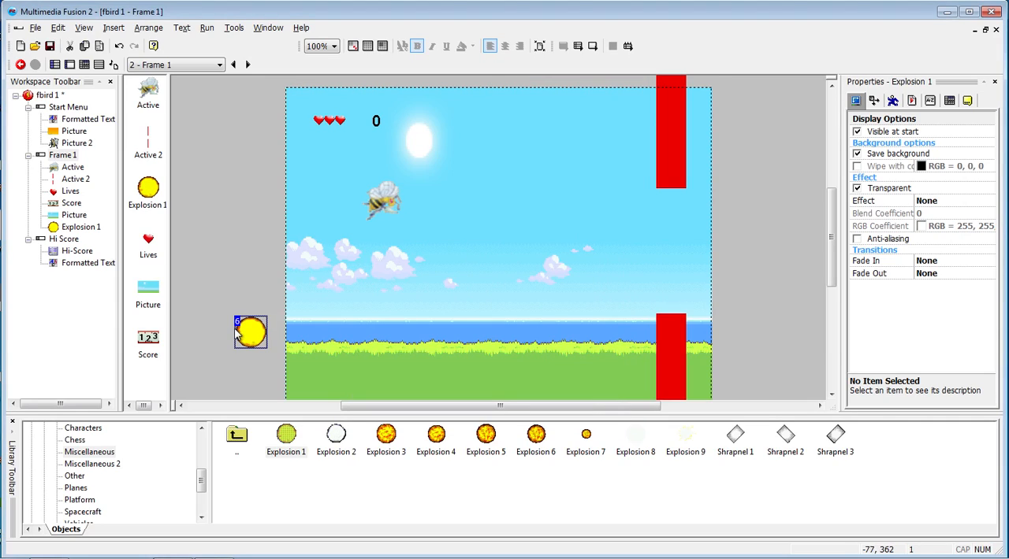
{"action": "left_click_drag", "start_coordinate": [242, 333], "coordinate": [190, 130]}
{"action": "left_click", "coordinate": [207, 329]}
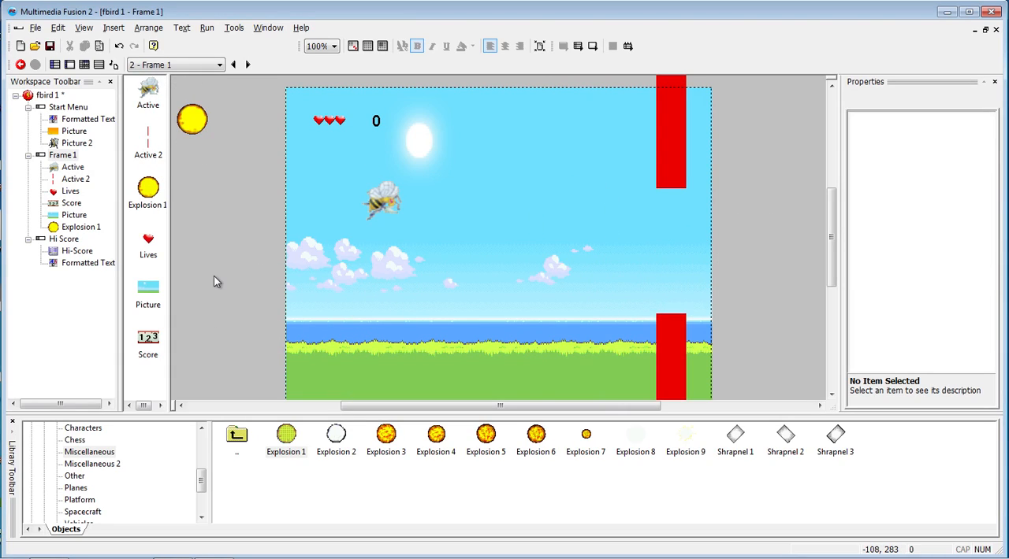
- In Frame 1's bee-and-pipe collision event, add a Create object action for Explosion 1, positioned relative to Active 2
{"action": "key", "text": "ctrl+e"}
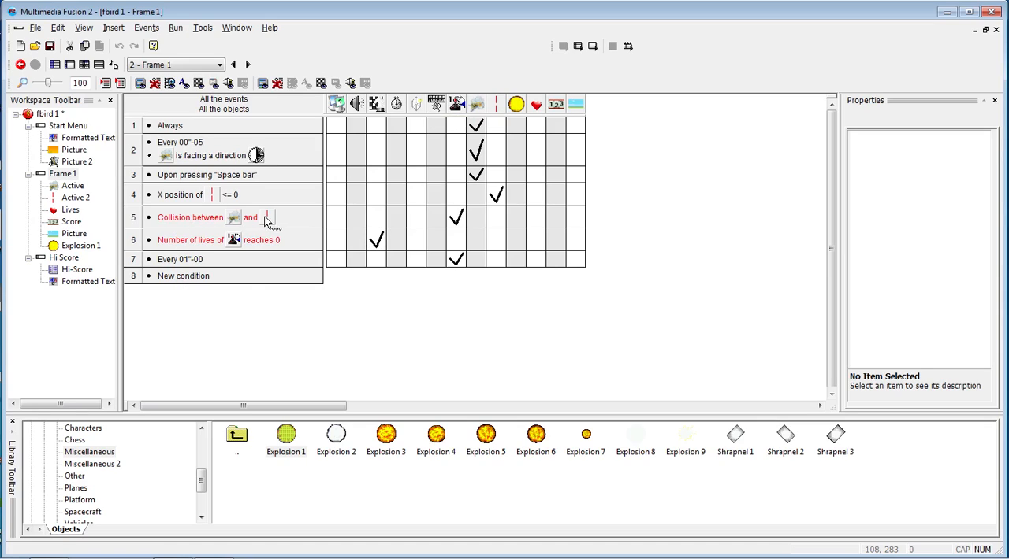
{"action": "right_click", "coordinate": [416, 218]}
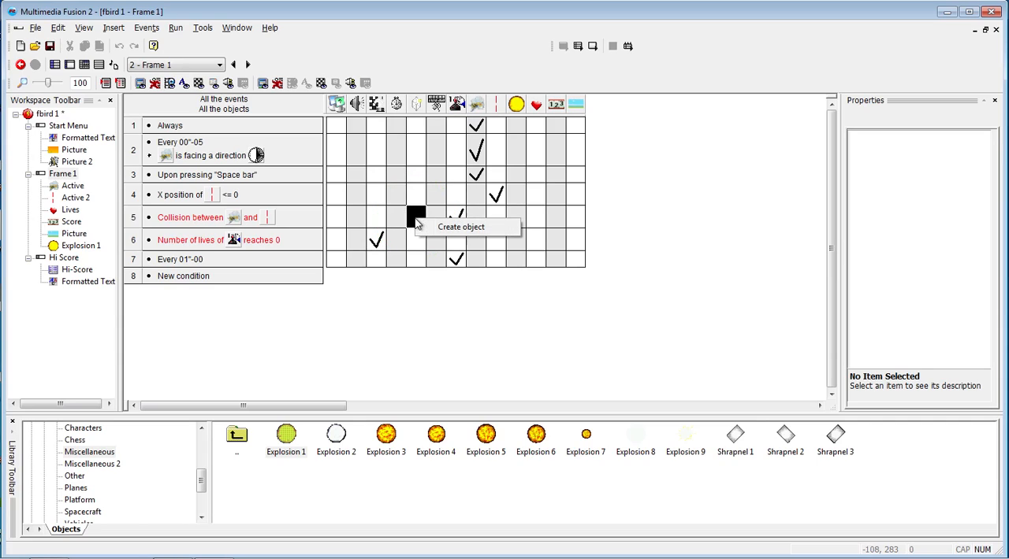
{"action": "left_click", "coordinate": [471, 228]}
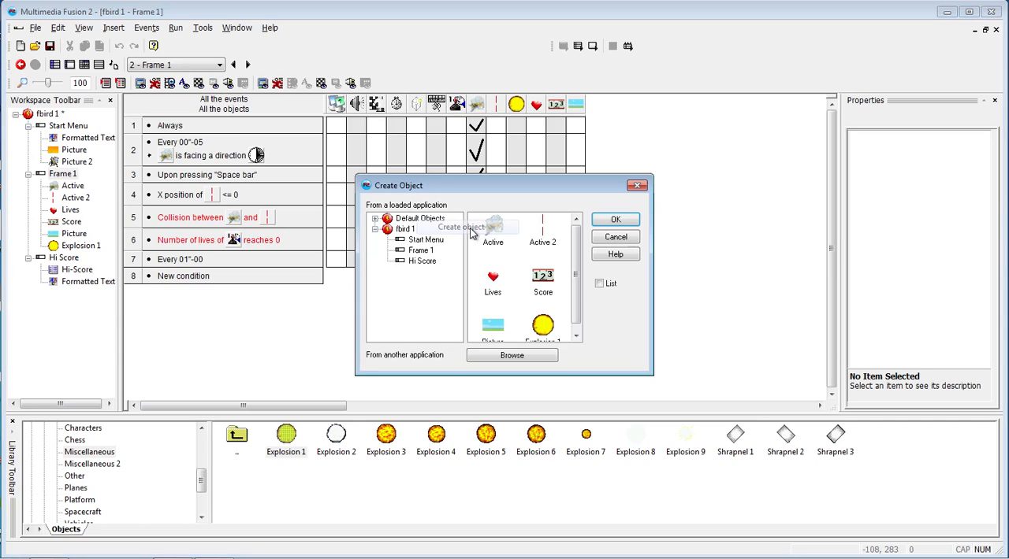
{"action": "double_click", "coordinate": [546, 328]}
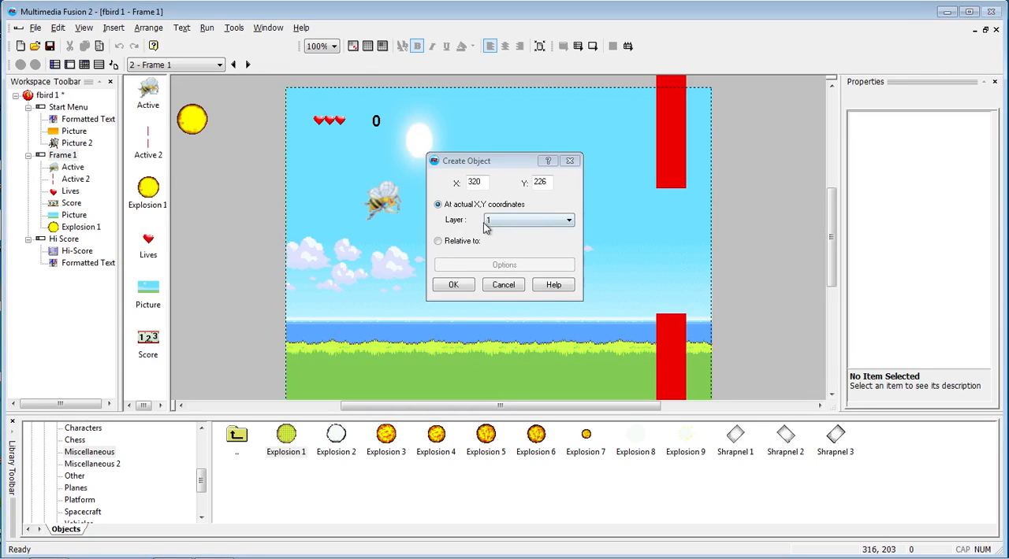
{"action": "left_click", "coordinate": [439, 242]}
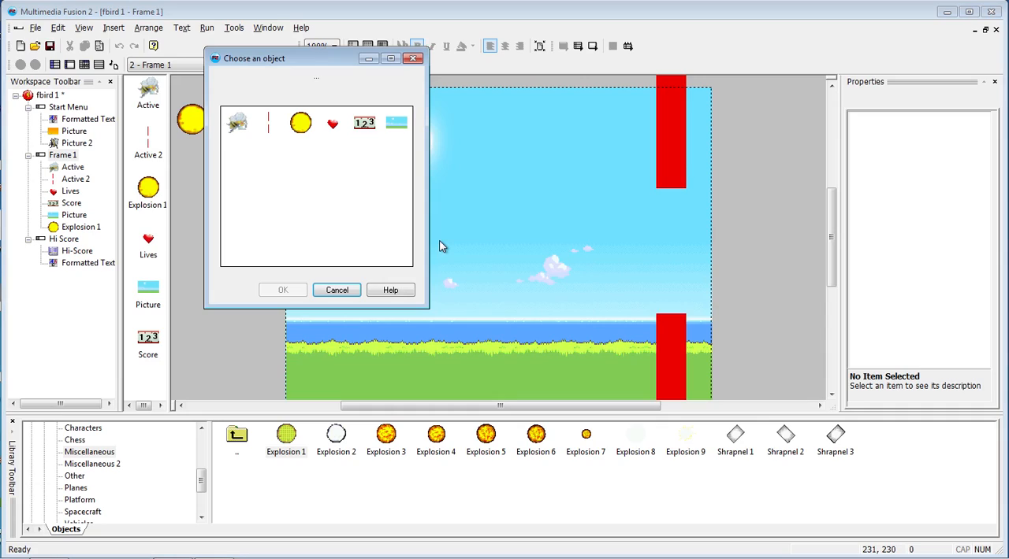
{"action": "left_click", "coordinate": [266, 122]}
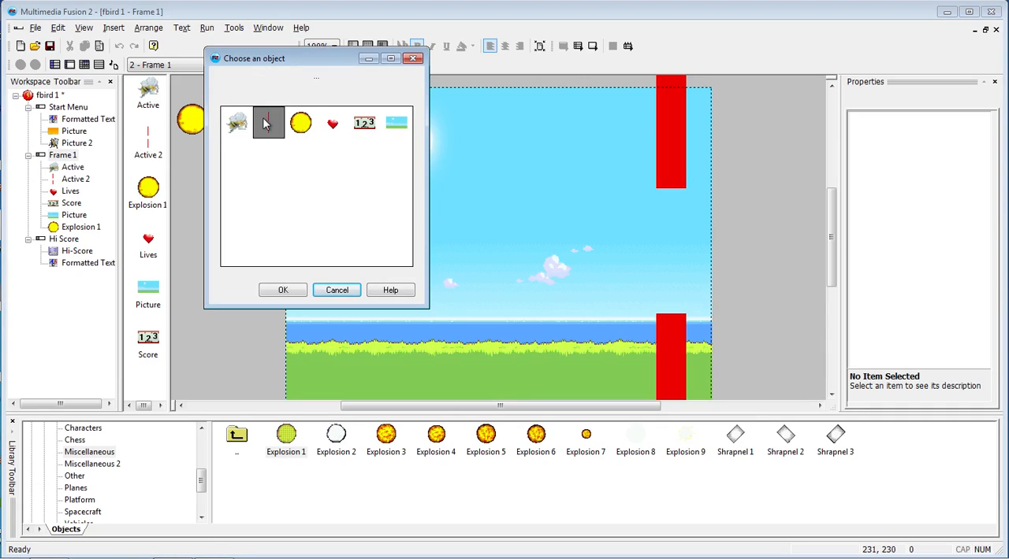
{"action": "left_click", "coordinate": [282, 290]}
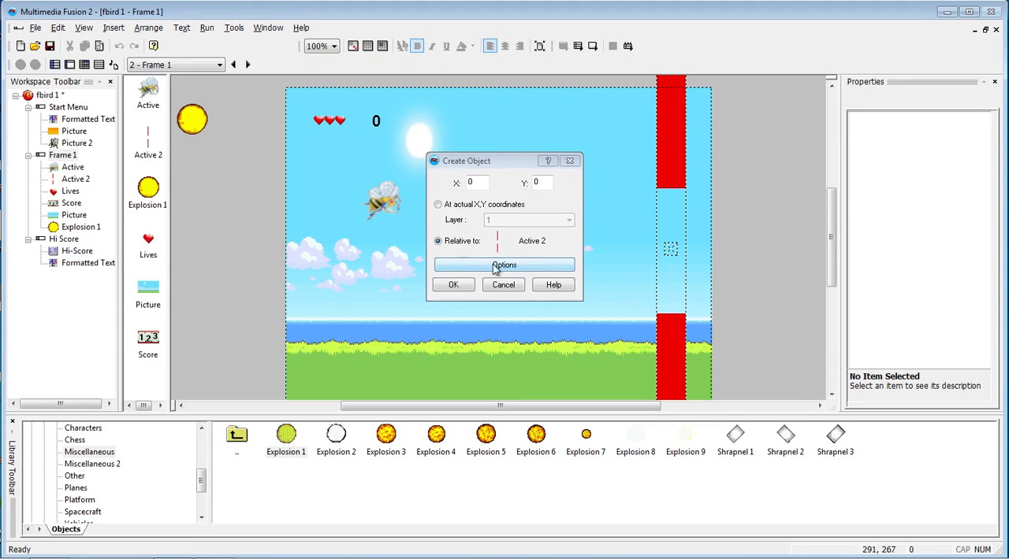
- Set the created explosion to originate from the Action Point, with location and orientation in direction of Active 2, and confirm the action
{"action": "left_click", "coordinate": [505, 268]}
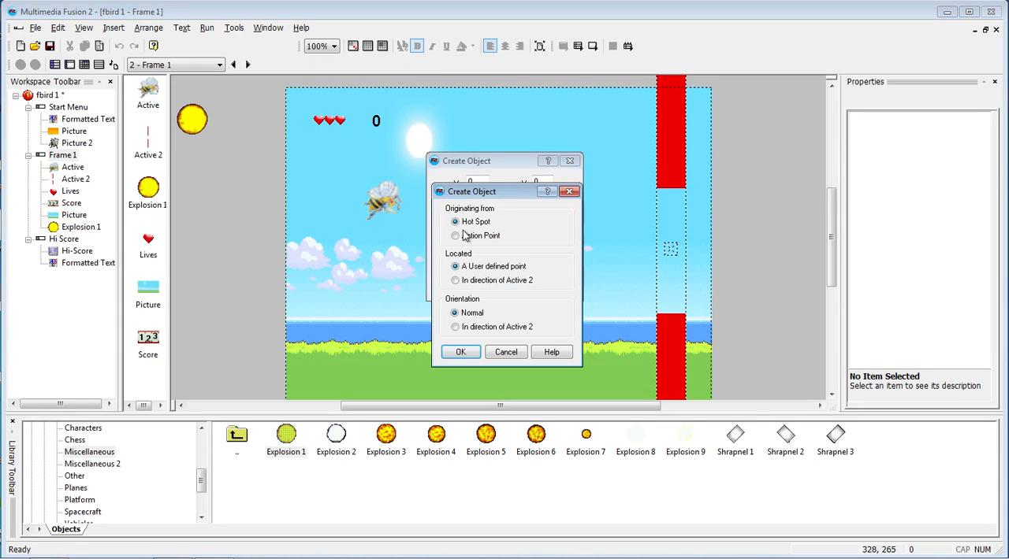
{"action": "left_click", "coordinate": [455, 236]}
{"action": "left_click", "coordinate": [455, 223]}
{"action": "left_click", "coordinate": [455, 223]}
{"action": "left_click", "coordinate": [455, 236]}
{"action": "left_click", "coordinate": [454, 280]}
{"action": "left_click", "coordinate": [454, 327]}
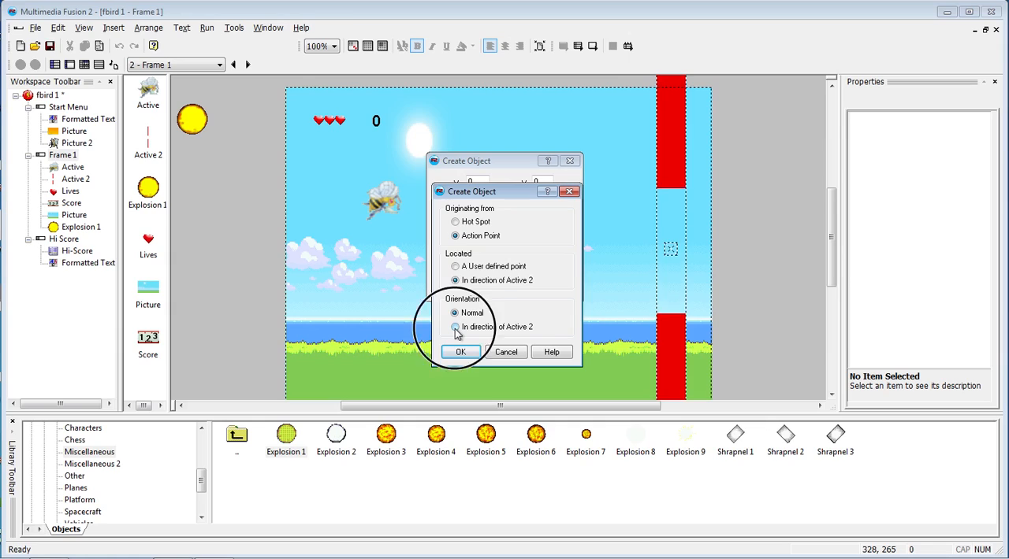
{"action": "left_click", "coordinate": [460, 351]}
{"action": "left_click", "coordinate": [463, 290]}
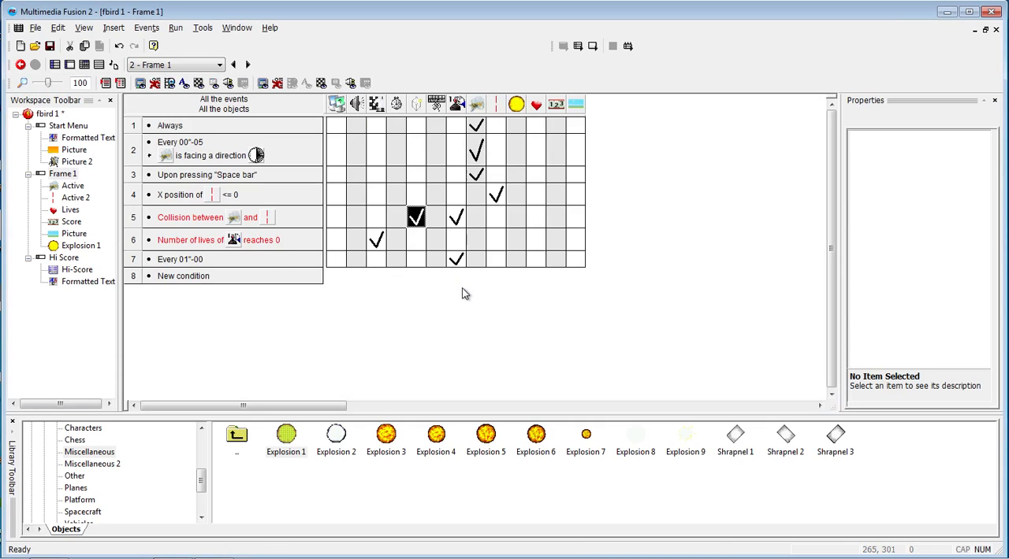
- Run Frame 1, play a round with the bee to test the collision explosion, and close the game window
{"action": "key", "text": "F7"}
{"action": "key", "text": "space"}
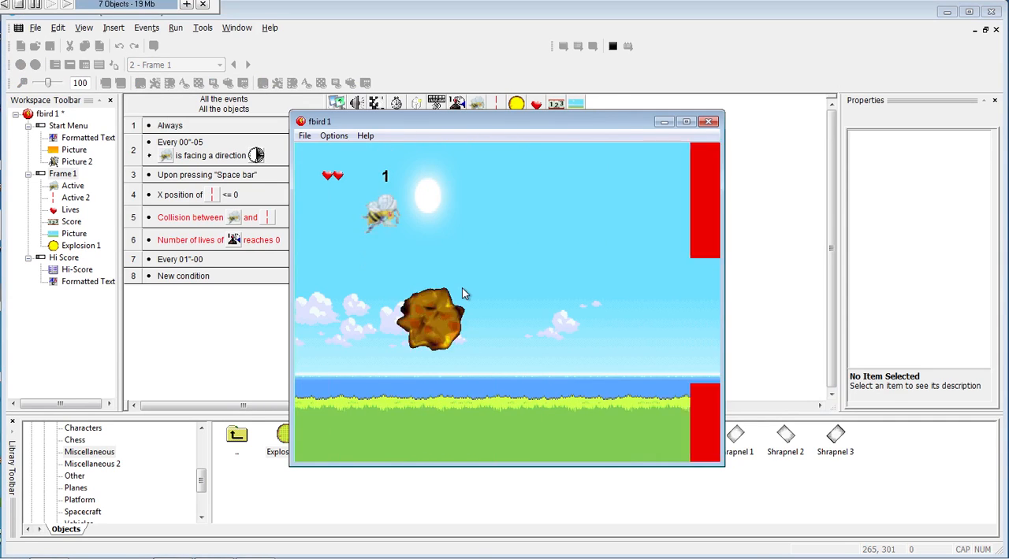
{"action": "key", "text": "space"}
{"action": "key", "text": "space"}
{"action": "key", "text": "space"}
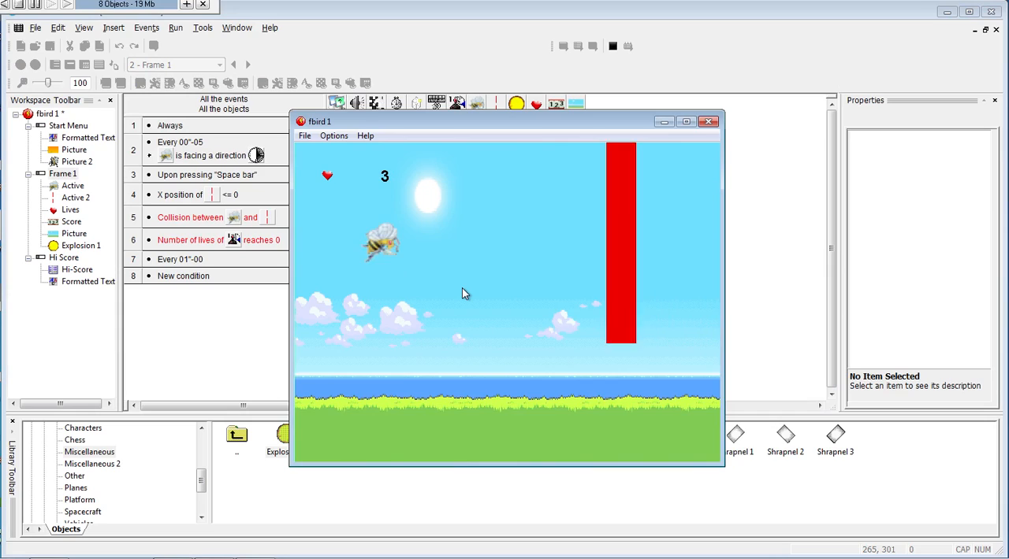
{"action": "key", "text": "space"}
{"action": "key", "text": "space"}
{"action": "key", "text": "space"}
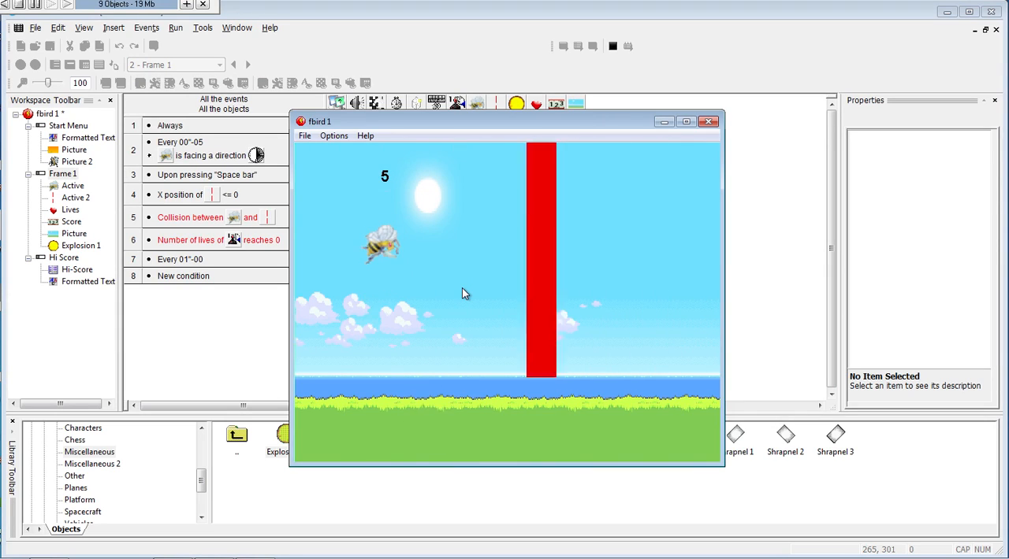
{"action": "key", "text": "space"}
{"action": "key", "text": "space"}
{"action": "key", "text": "space"}
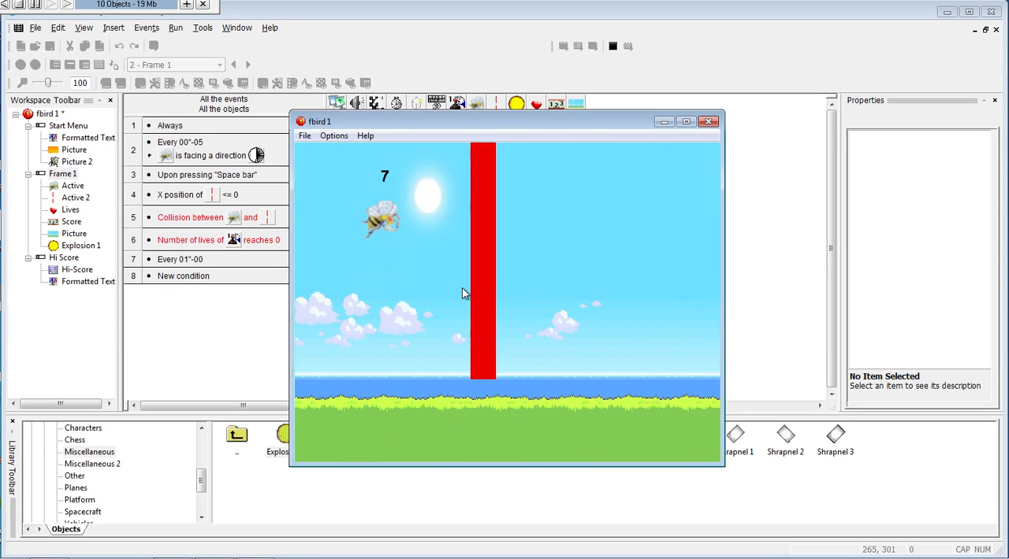
{"action": "left_click", "coordinate": [708, 121]}
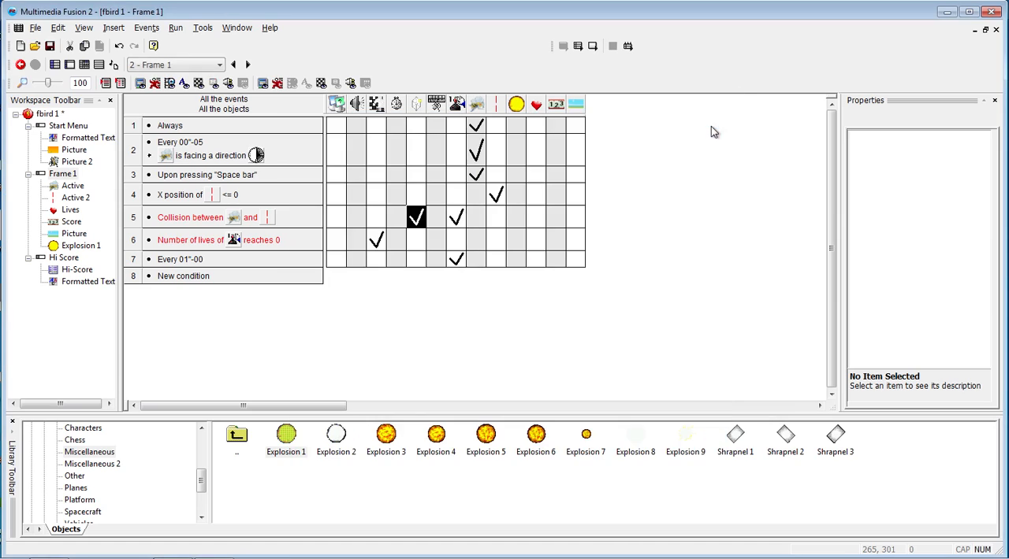
- Edit the collision event's Create object action so the explosion originates from the Hot Spot of Active 2
{"action": "right_click", "coordinate": [420, 219]}
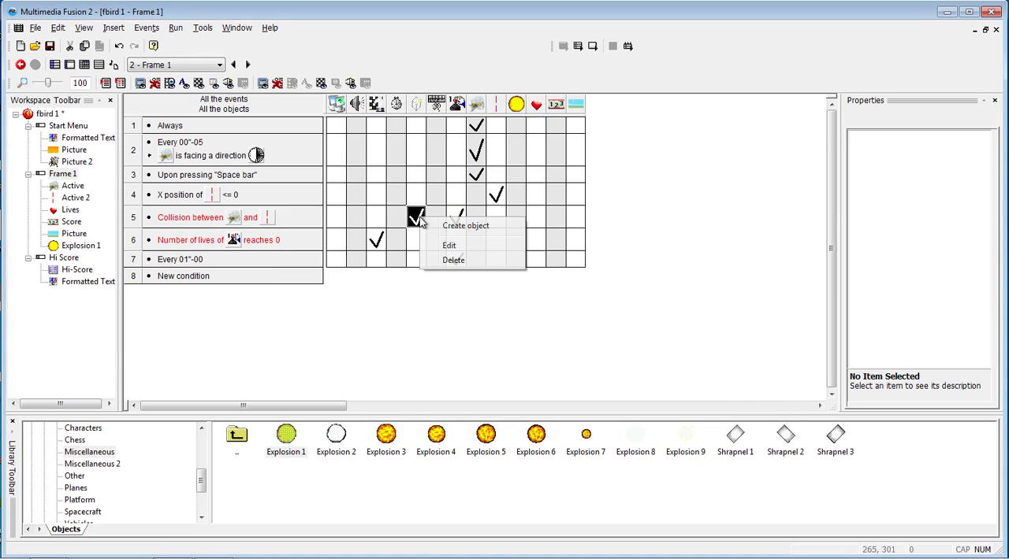
{"action": "left_click", "coordinate": [448, 246]}
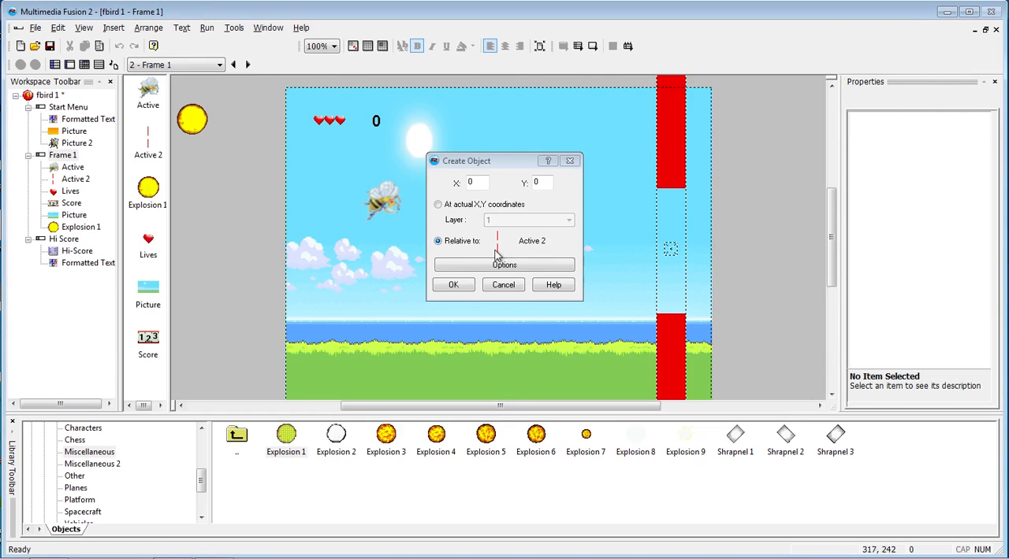
{"action": "left_click", "coordinate": [468, 268]}
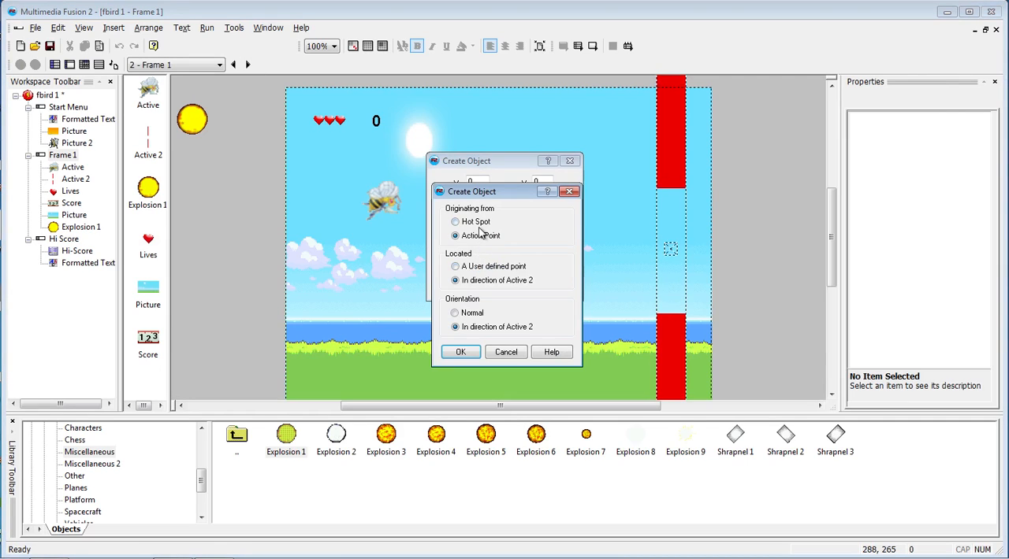
{"action": "left_click", "coordinate": [464, 221]}
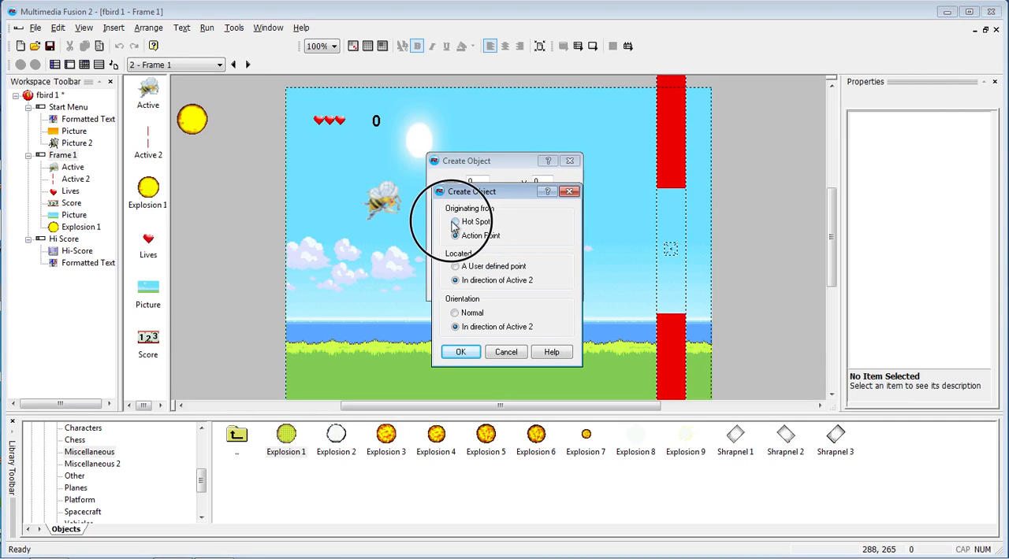
{"action": "left_click", "coordinate": [462, 356]}
{"action": "left_click", "coordinate": [464, 286]}
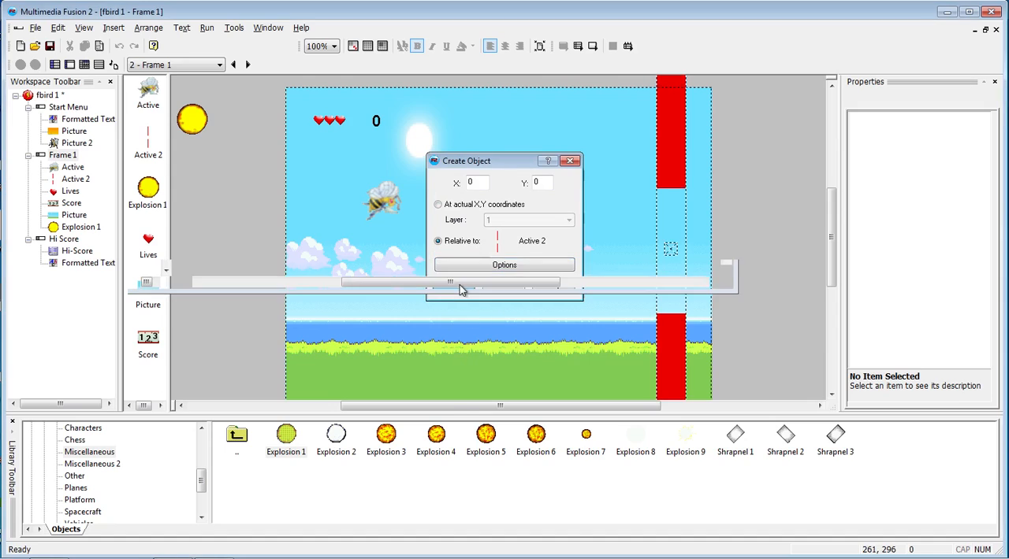
- Run Frame 1 and play a round, steering the bee into the pipes to check where the explosion appears
{"action": "key", "text": "F7"}
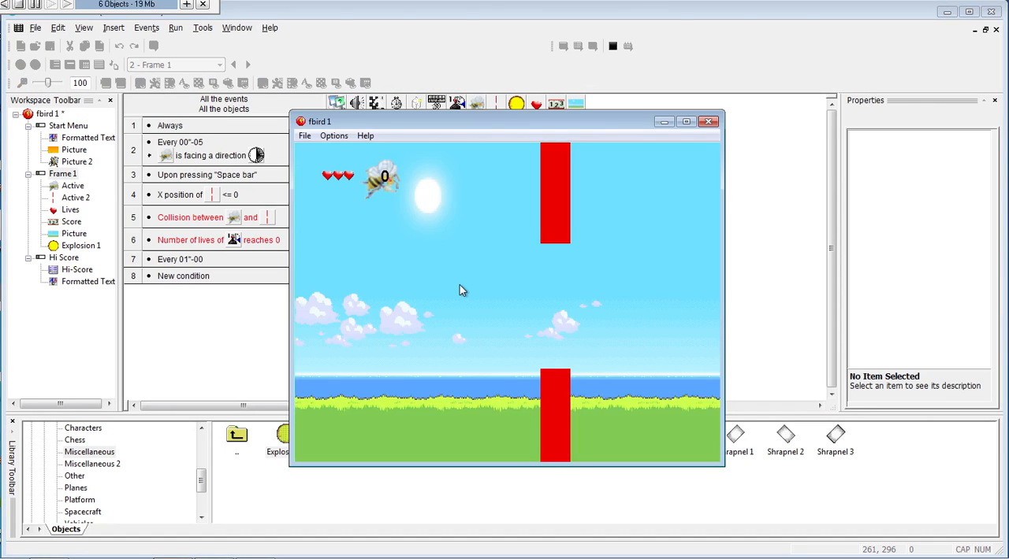
{"action": "key", "text": "space"}
{"action": "key", "text": "space"}
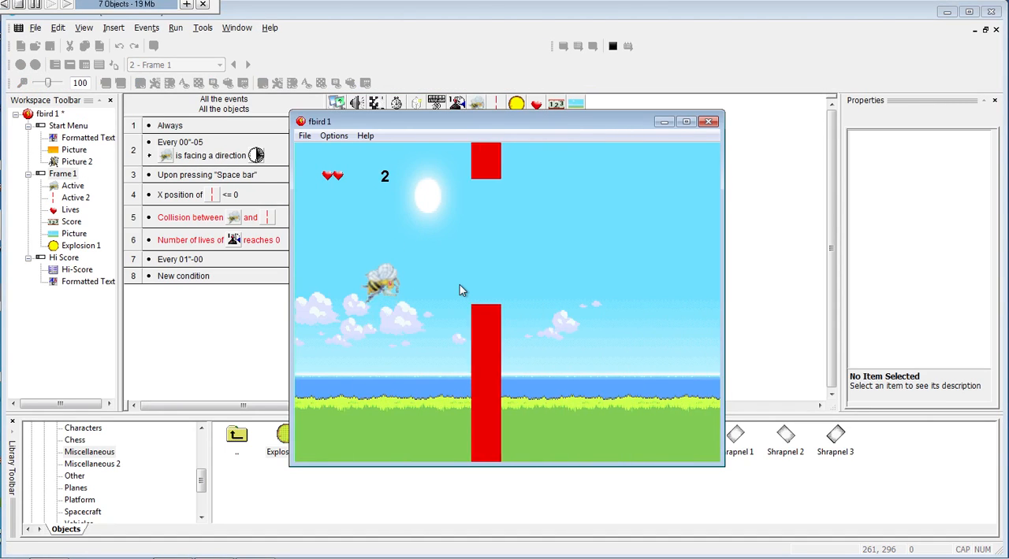
{"action": "key", "text": "space"}
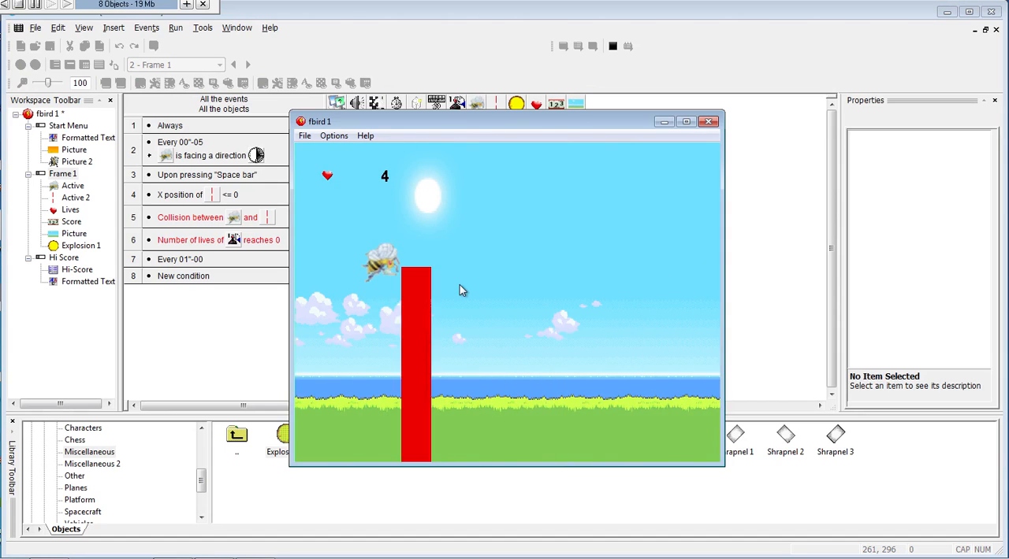
{"action": "key", "text": "space"}
{"action": "key", "text": "space"}
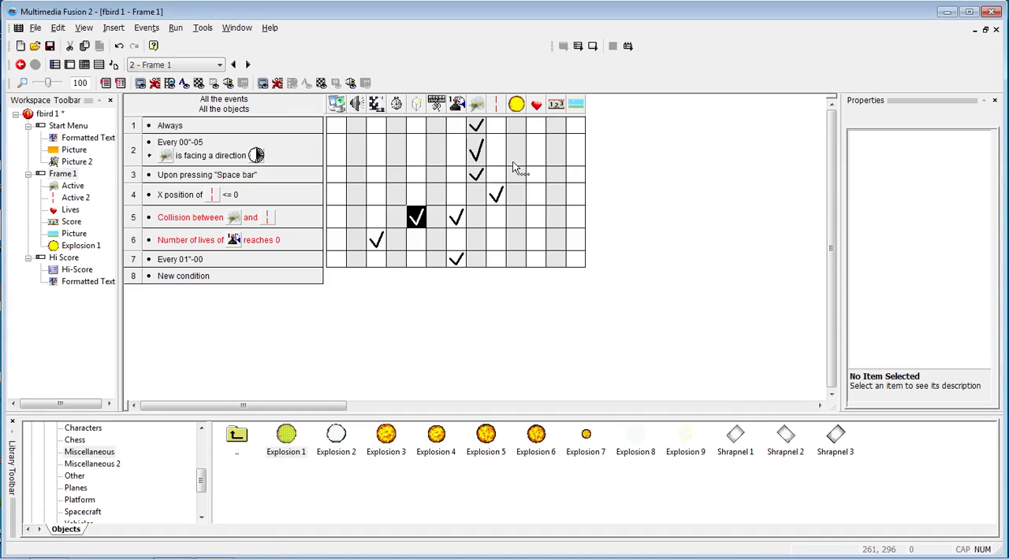
- Replace the collision event's Create object action with a new one that creates Explosion 1 relative to the Active bee
{"action": "key", "text": "Delete"}
{"action": "left_click", "coordinate": [420, 227]}
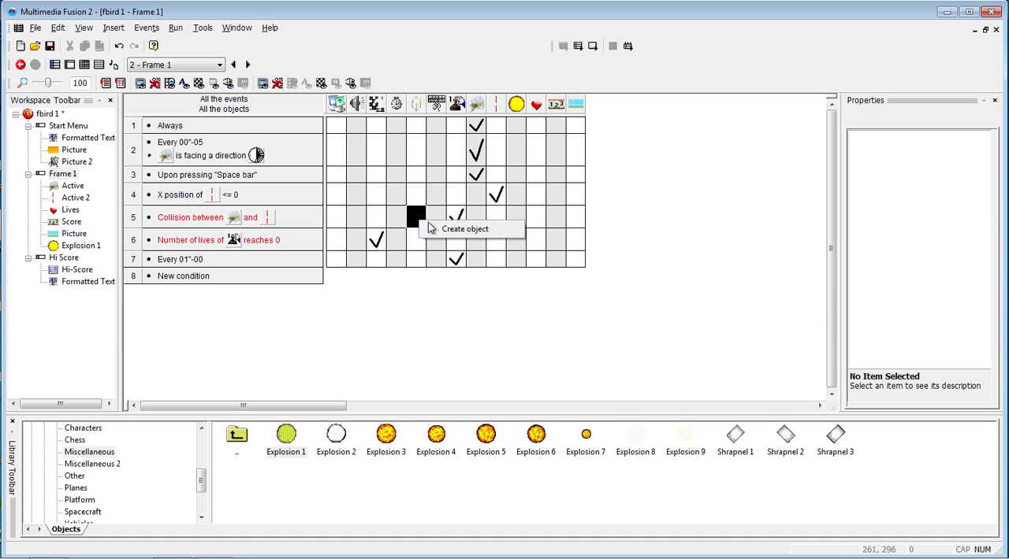
{"action": "left_click", "coordinate": [464, 230]}
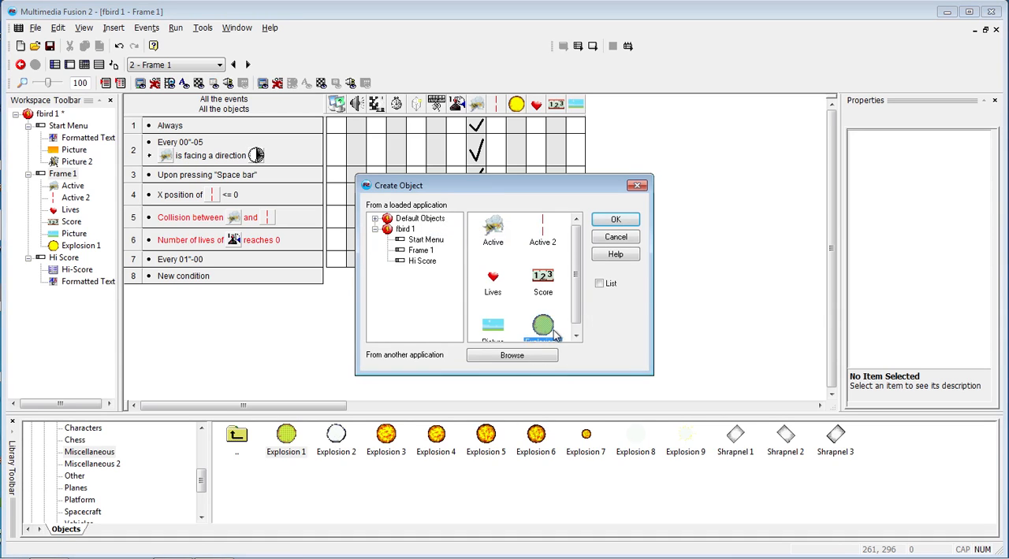
{"action": "double_click", "coordinate": [551, 329]}
{"action": "left_click", "coordinate": [457, 240]}
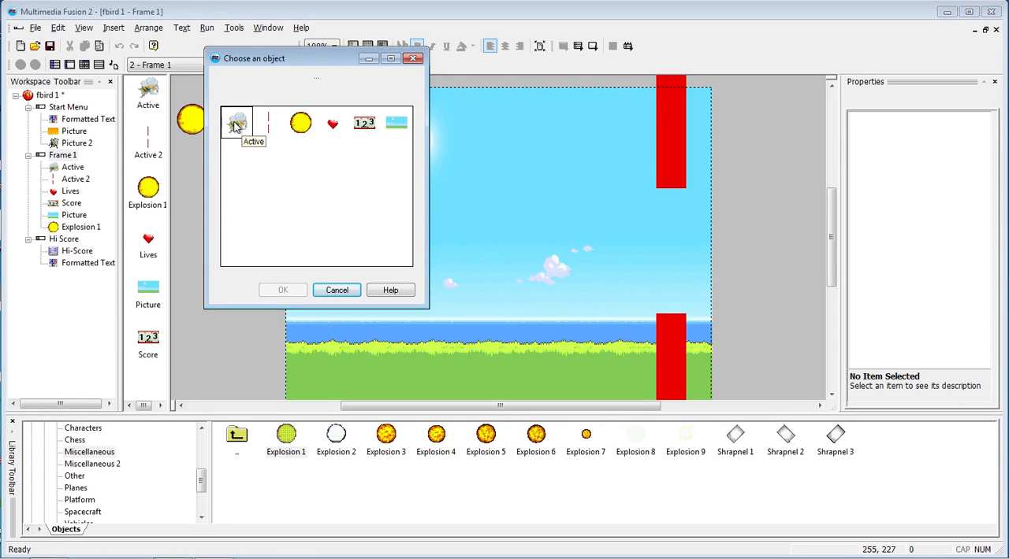
{"action": "left_click", "coordinate": [236, 124]}
{"action": "left_click", "coordinate": [287, 290]}
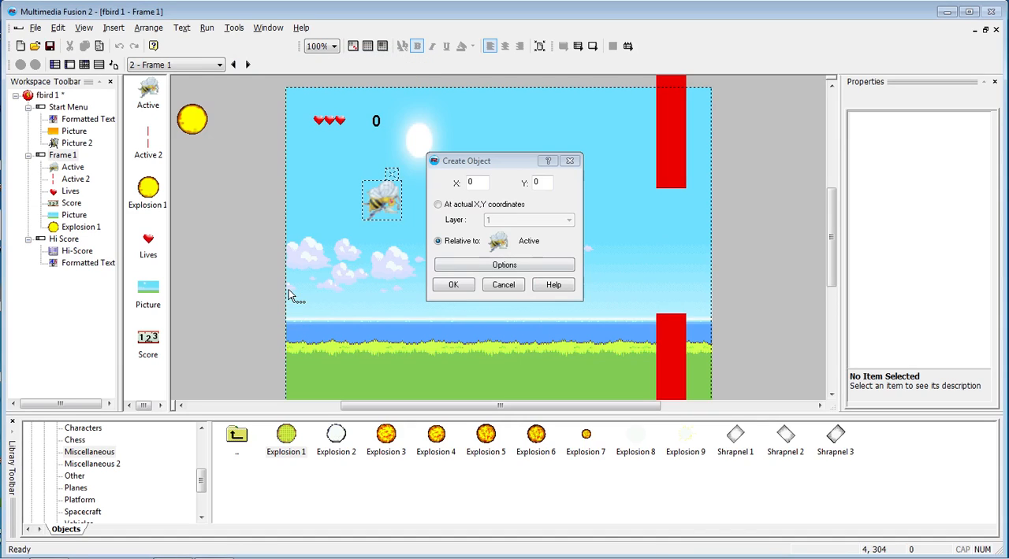
- Set the created explosion's location and orientation to In direction of Active, originating from the Hot Spot, and confirm the action
{"action": "left_click", "coordinate": [495, 267]}
{"action": "left_click", "coordinate": [455, 281]}
{"action": "left_click", "coordinate": [456, 327]}
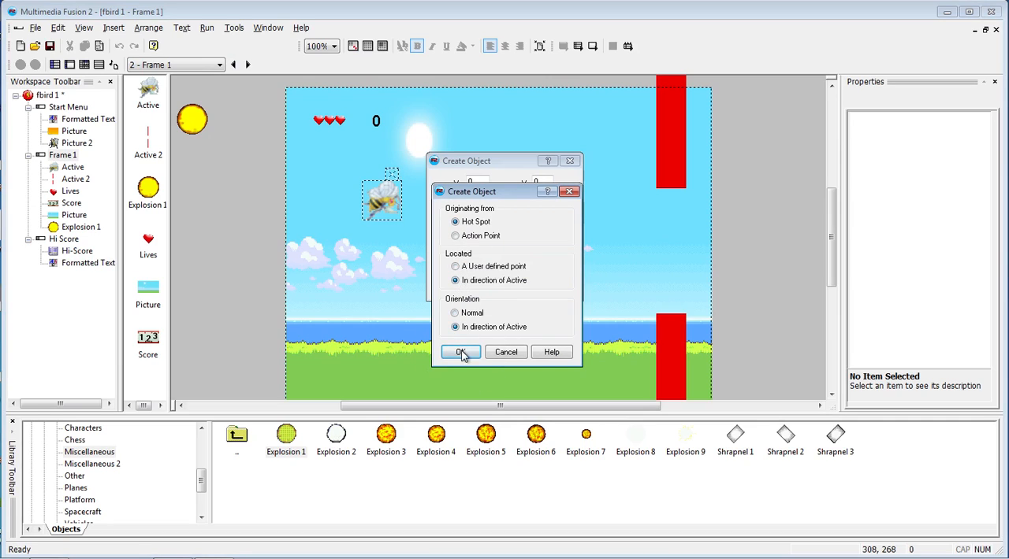
{"action": "left_click", "coordinate": [461, 352]}
{"action": "left_click", "coordinate": [453, 284]}
{"action": "left_click", "coordinate": [479, 308]}
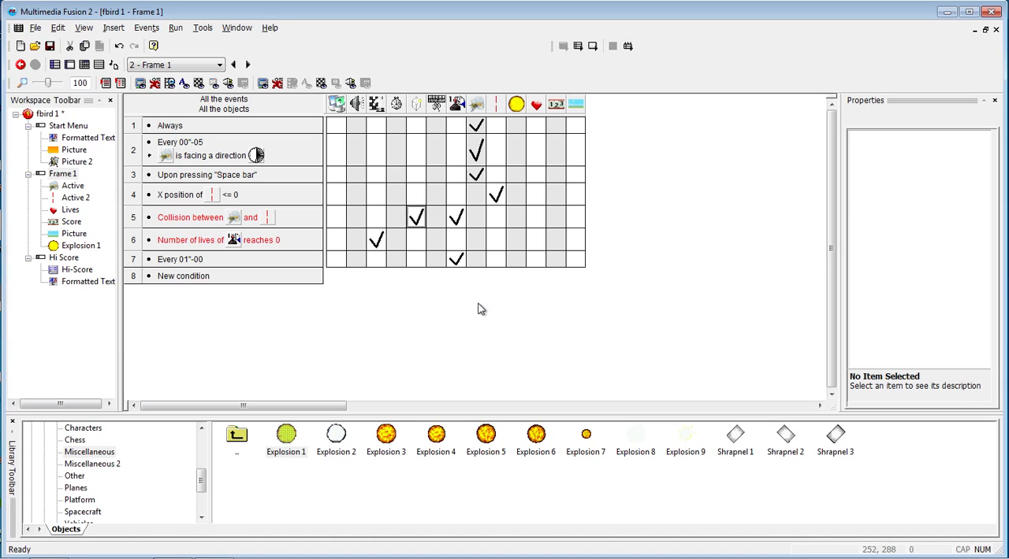
- Run Frame 1, play through several pipe collisions to test the explosion at the bee, and close the game window
{"action": "key", "text": "F7"}
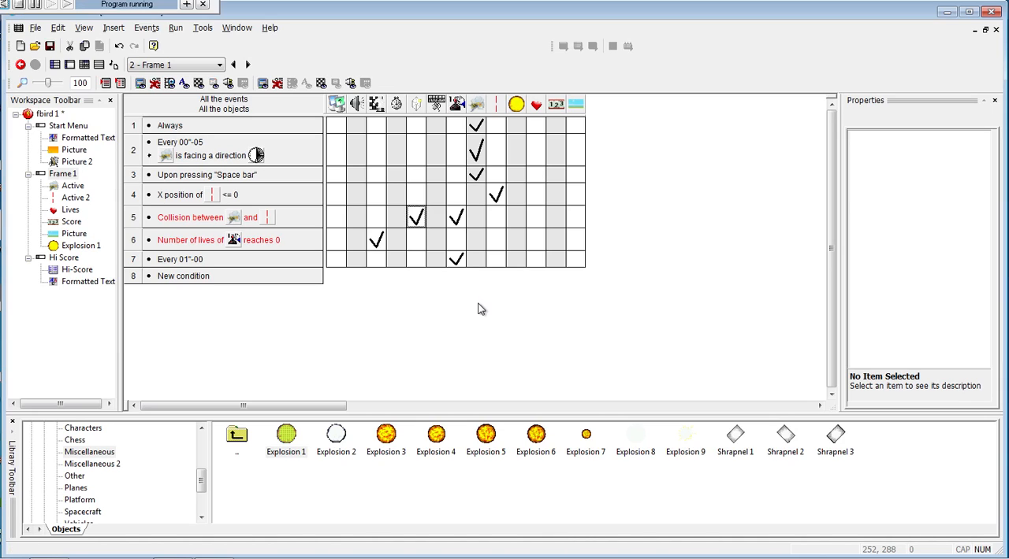
{"action": "key", "text": "space"}
{"action": "key", "text": "space"}
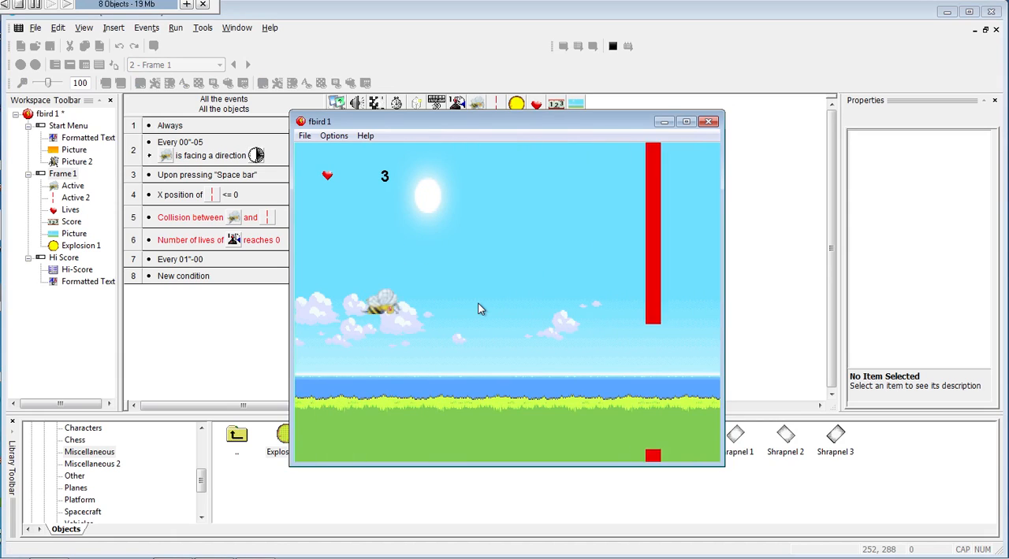
{"action": "key", "text": "space"}
{"action": "key", "text": "space"}
{"action": "key", "text": "space"}
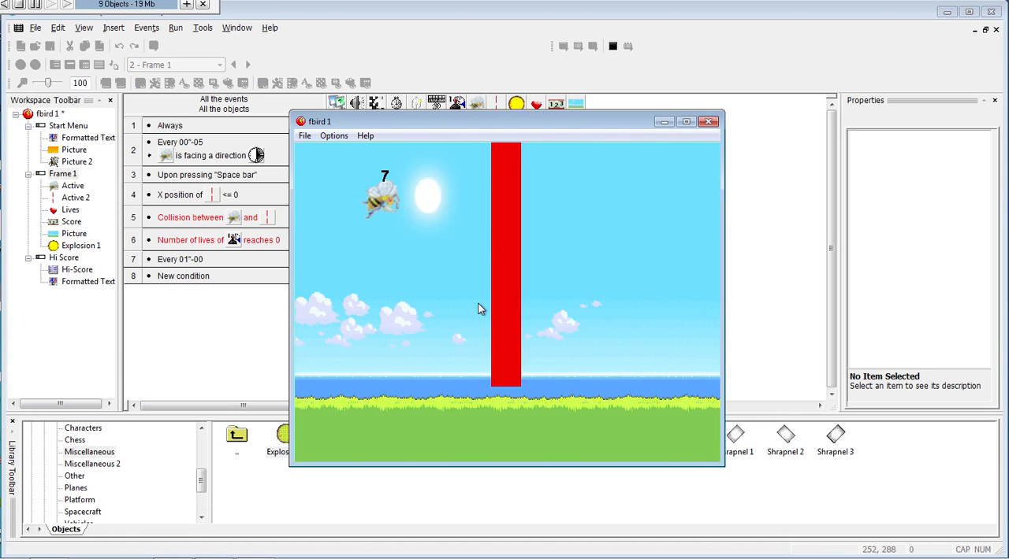
{"action": "key", "text": "space"}
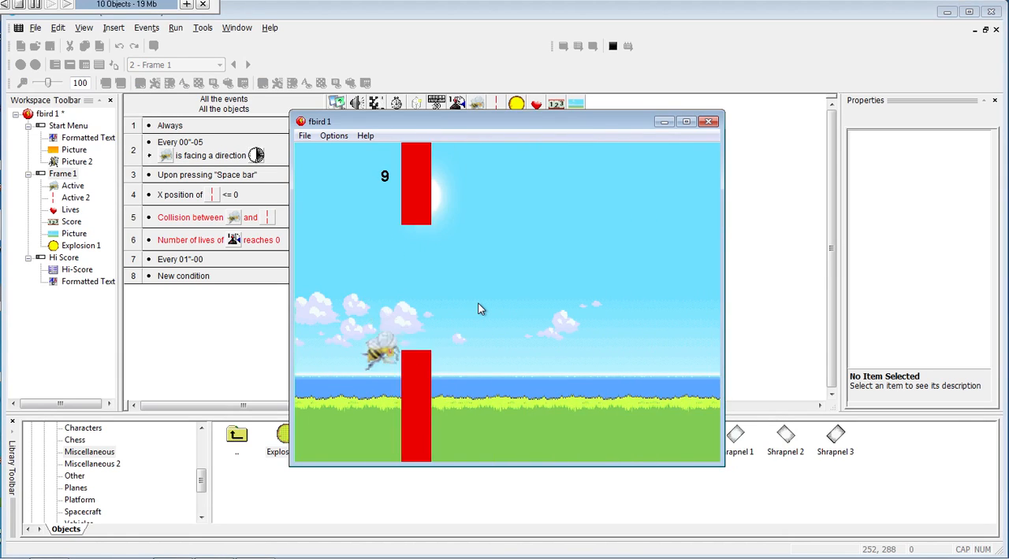
{"action": "key", "text": "space"}
{"action": "key", "text": "space"}
{"action": "key", "text": "space"}
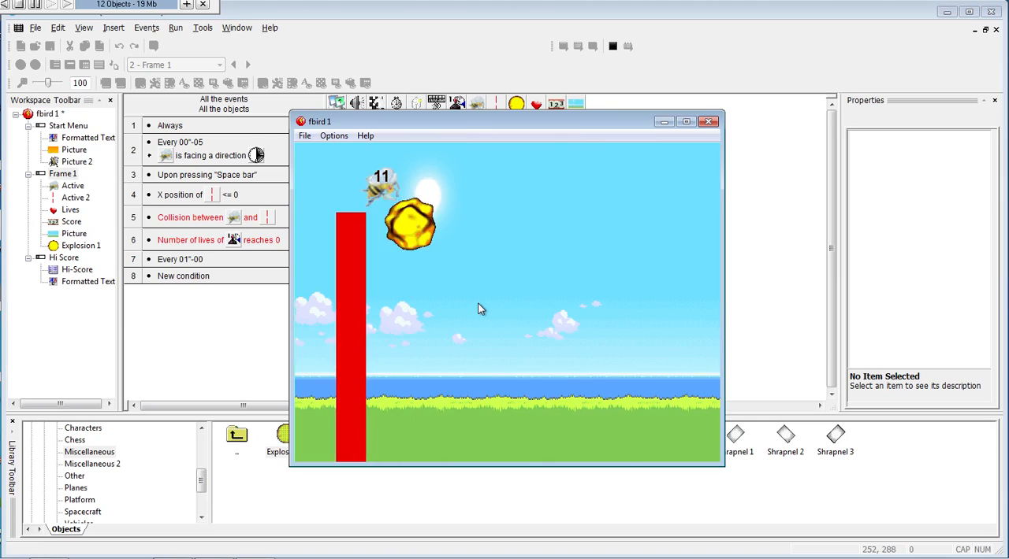
{"action": "key", "text": "space"}
{"action": "key", "text": "space"}
{"action": "key", "text": "space"}
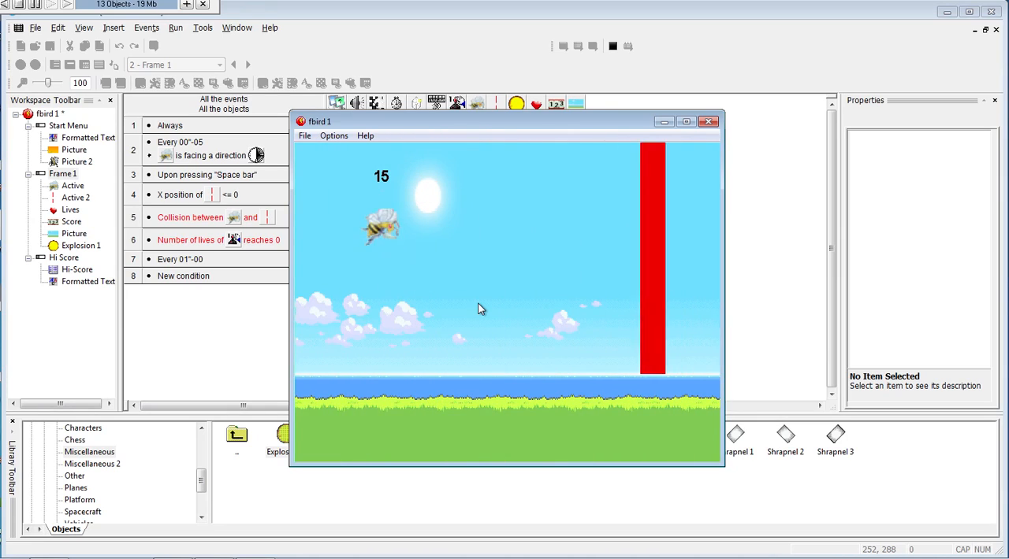
{"action": "key", "text": "space"}
{"action": "key", "text": "space"}
{"action": "key", "text": "space"}
{"action": "key", "text": "space"}
{"action": "key", "text": "space"}
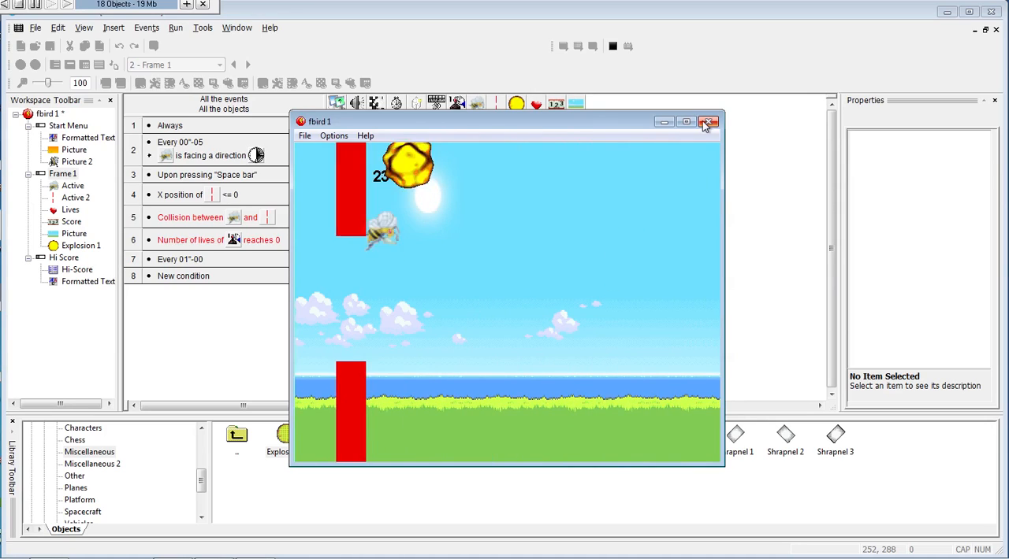
{"action": "left_click", "coordinate": [709, 121]}
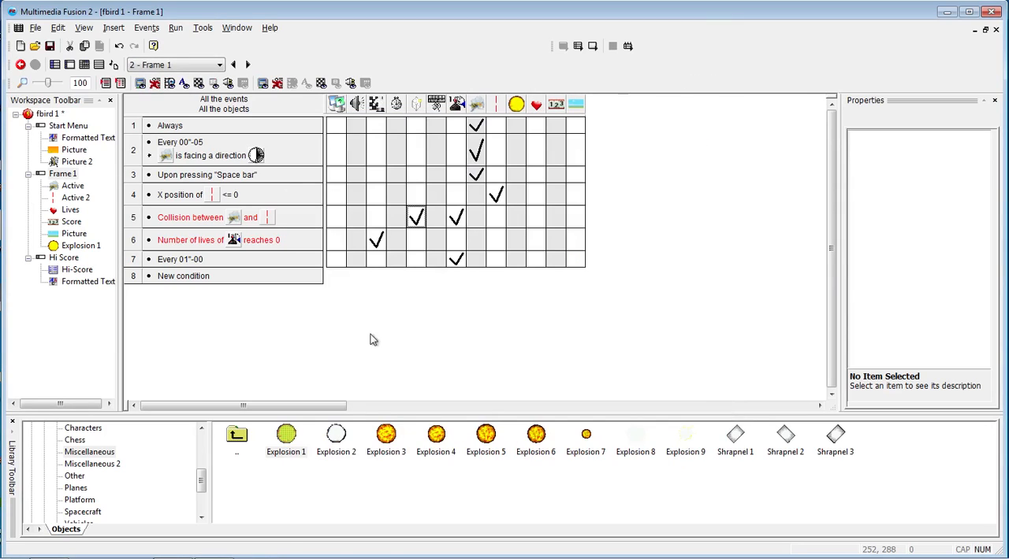